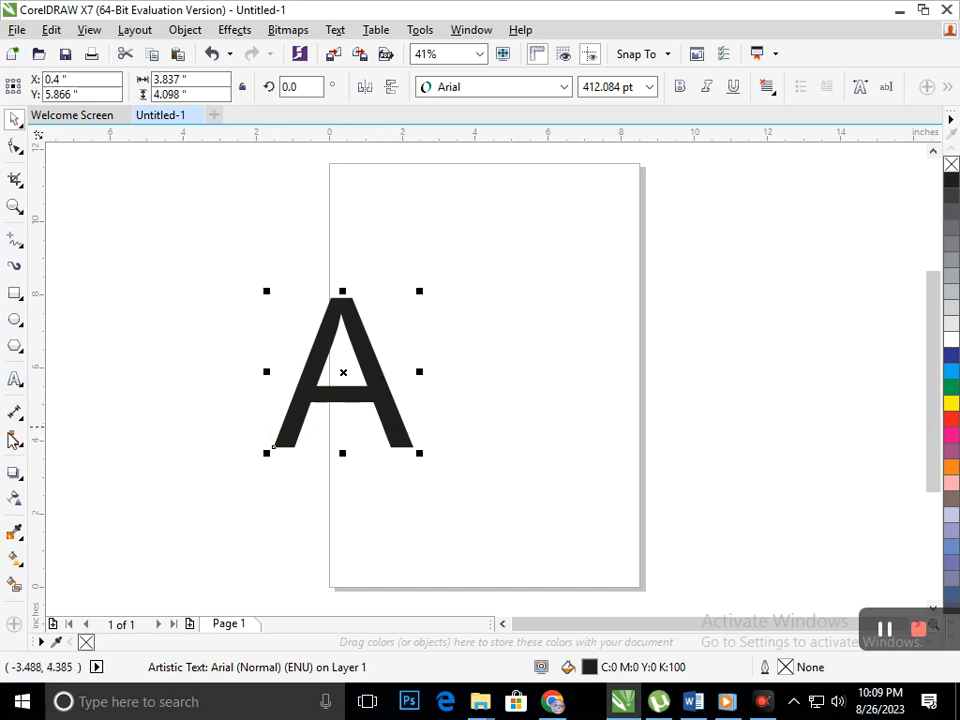
Step: Draw a circle about 2.49 inches in diameter beside the upper right of the letter A
click(15, 319)
drag(387, 284, 478, 326)
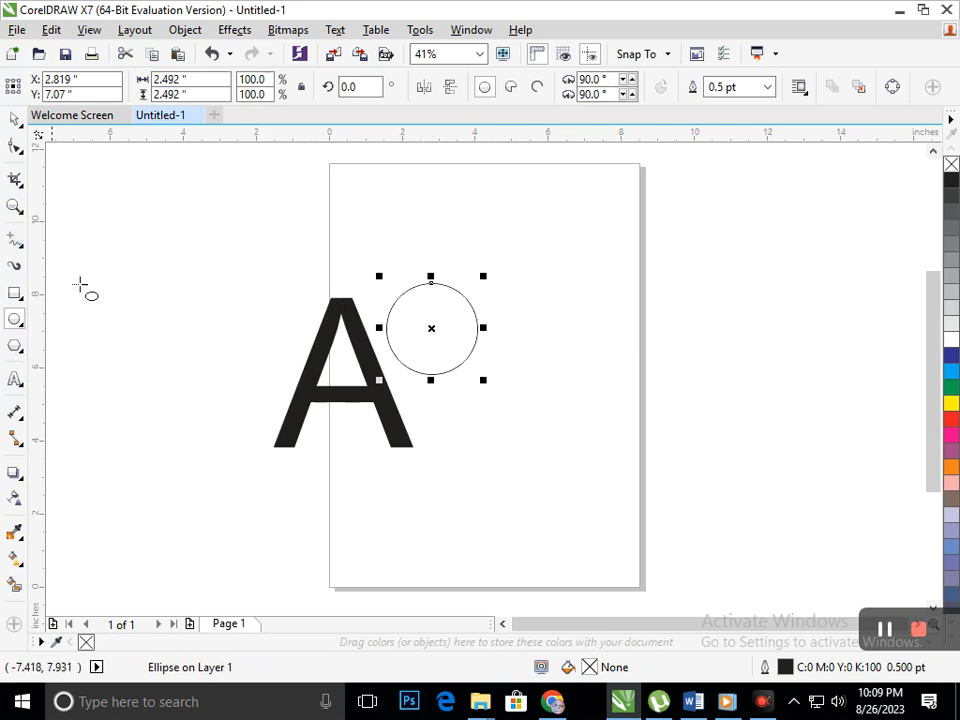
click(13, 120)
click(312, 397)
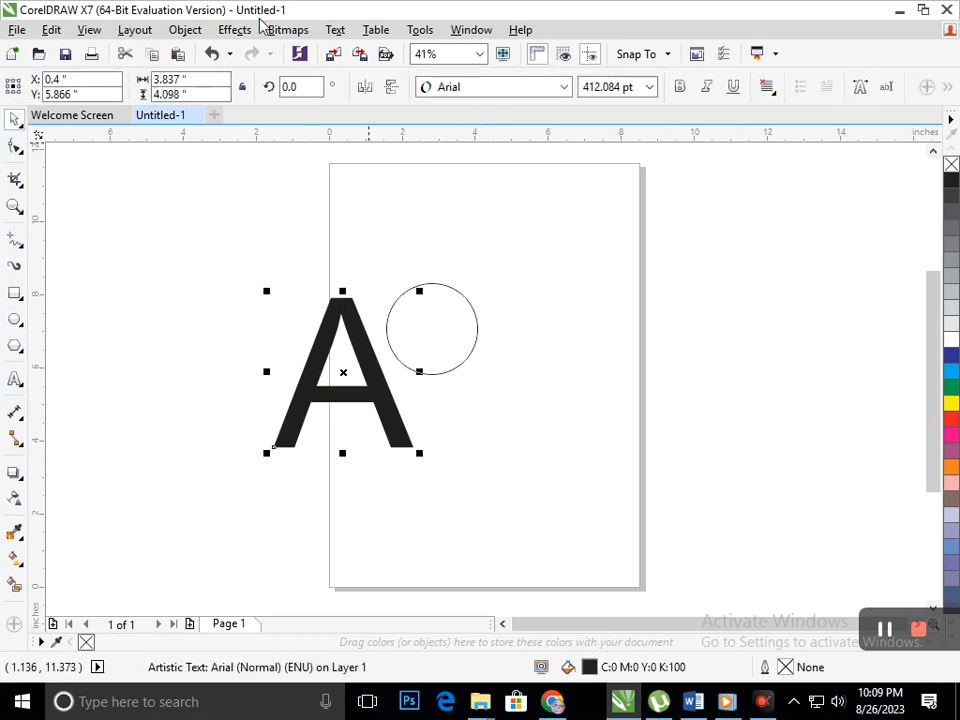
click(185, 30)
click(246, 401)
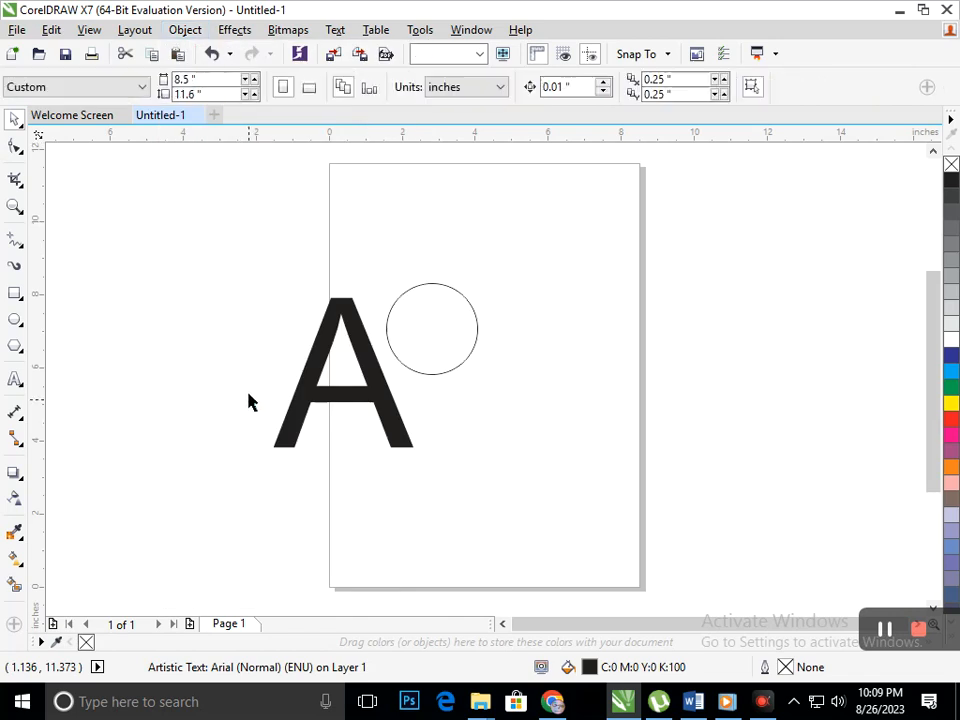
click(948, 184)
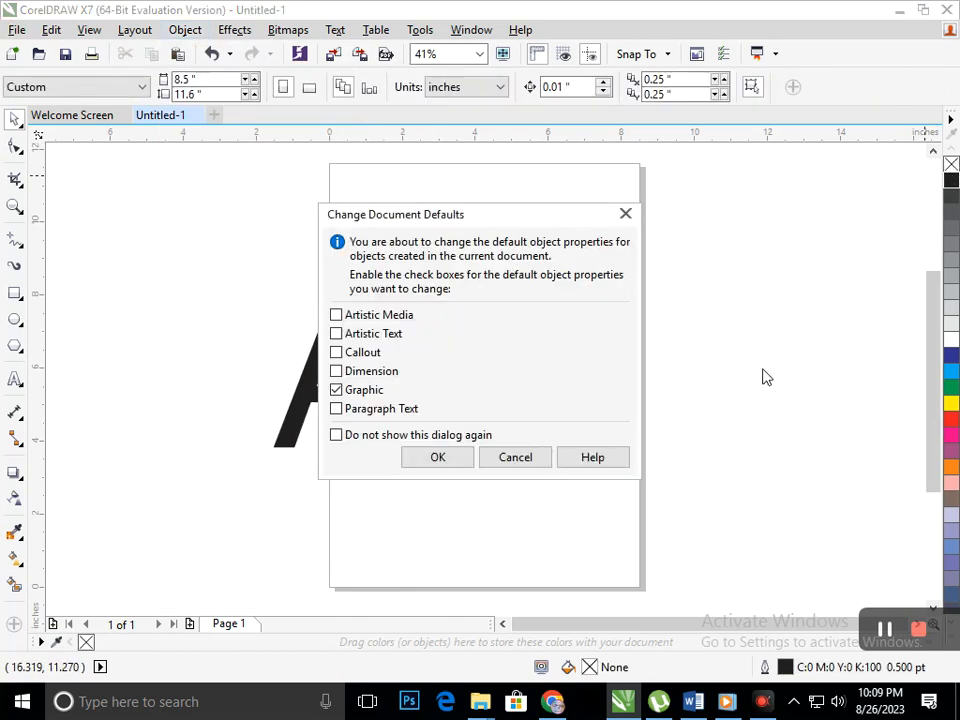
click(515, 457)
Step: Remove the letter A's fill and give it a thin black outline
click(392, 435)
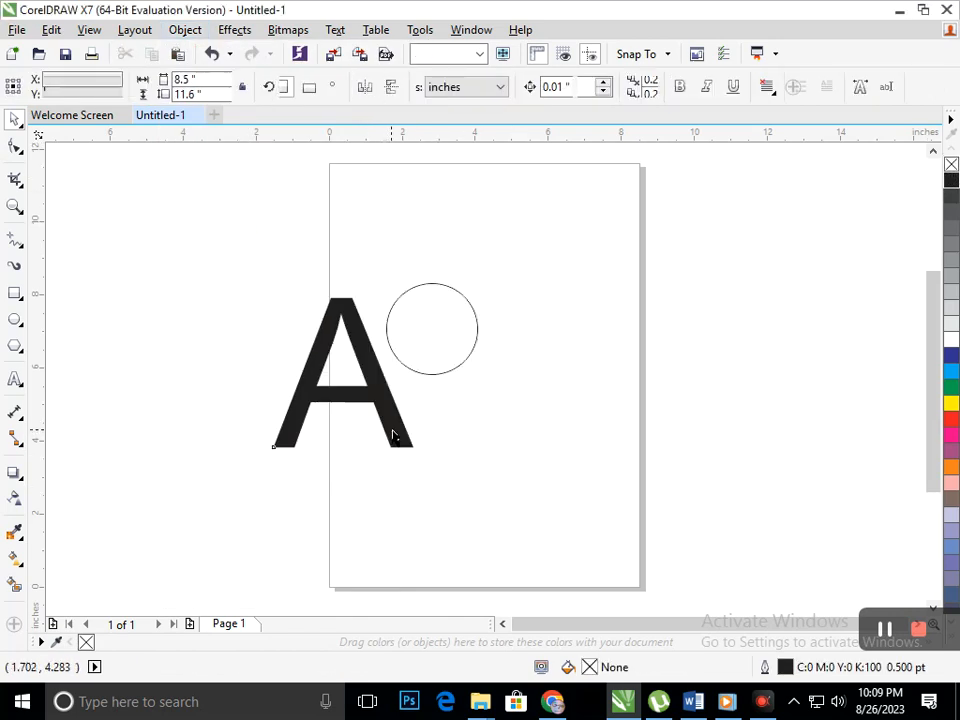
click(951, 170)
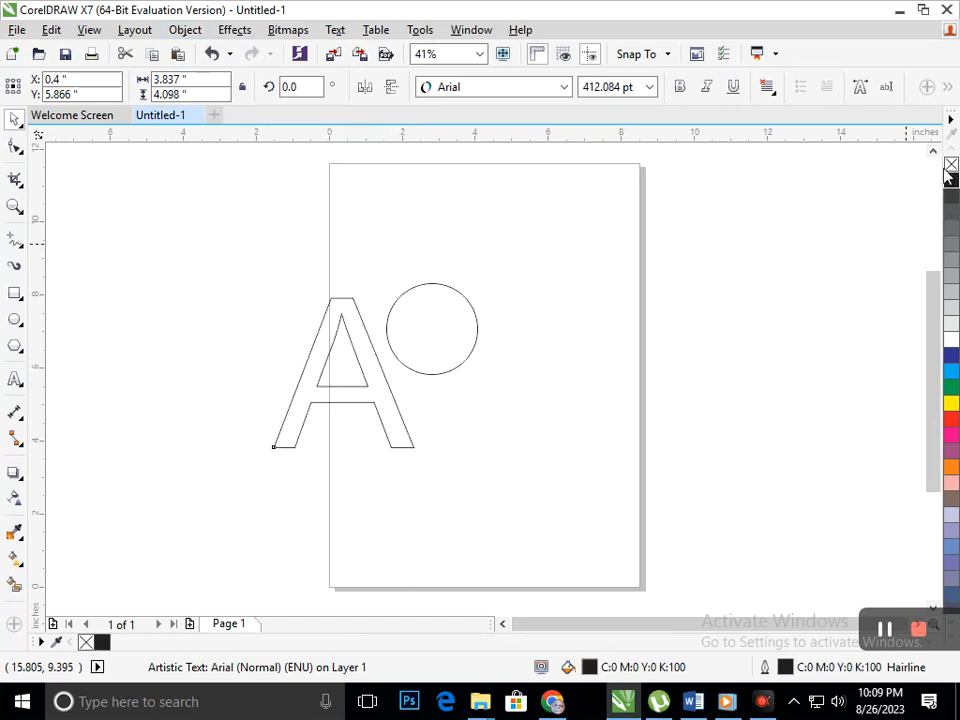
click(482, 476)
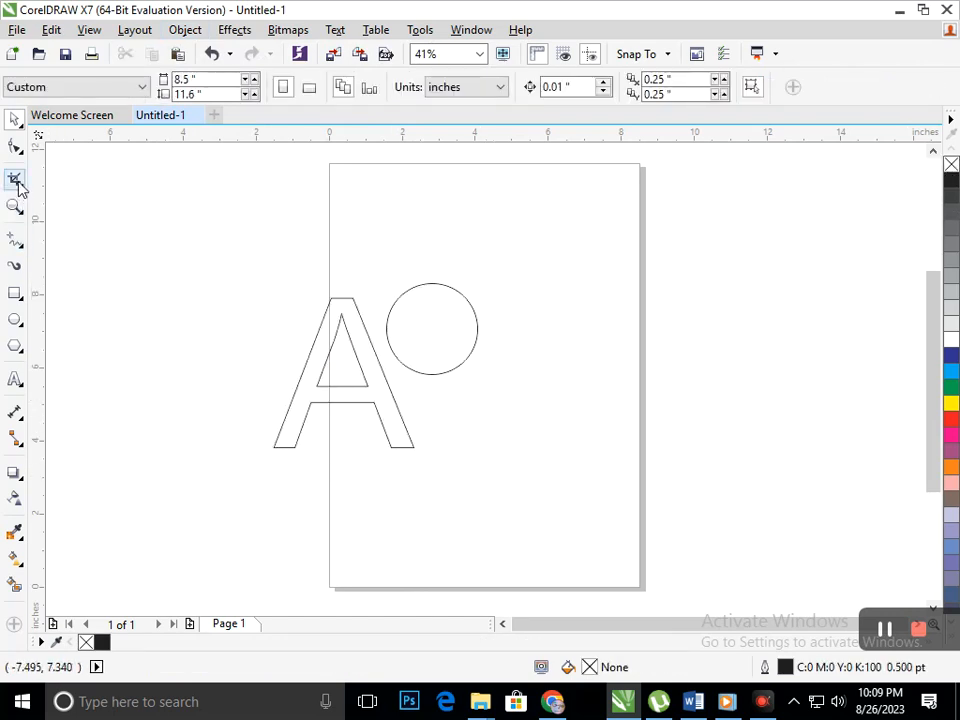
Step: Convert the outlined letter A to curves
click(313, 360)
click(185, 30)
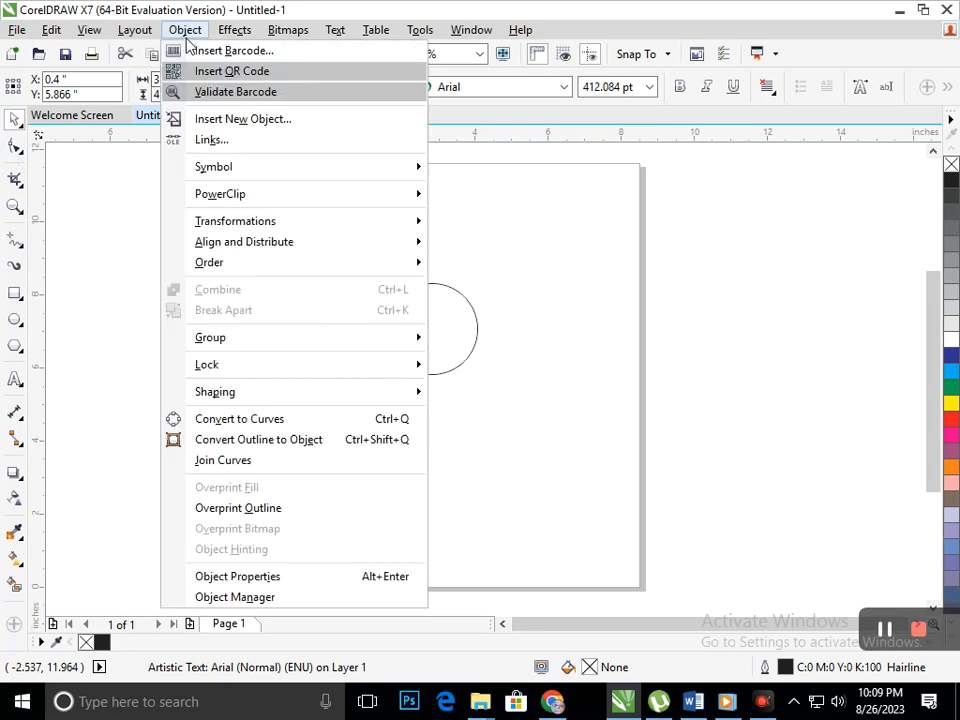
click(239, 419)
Step: Try to move the inner triangle's lower nodes down to the A's crossbar lower edge
click(15, 146)
drag(317, 386, 308, 401)
drag(368, 389, 318, 398)
key(ctrl+z)
key(ctrl+z)
key(ctrl+z)
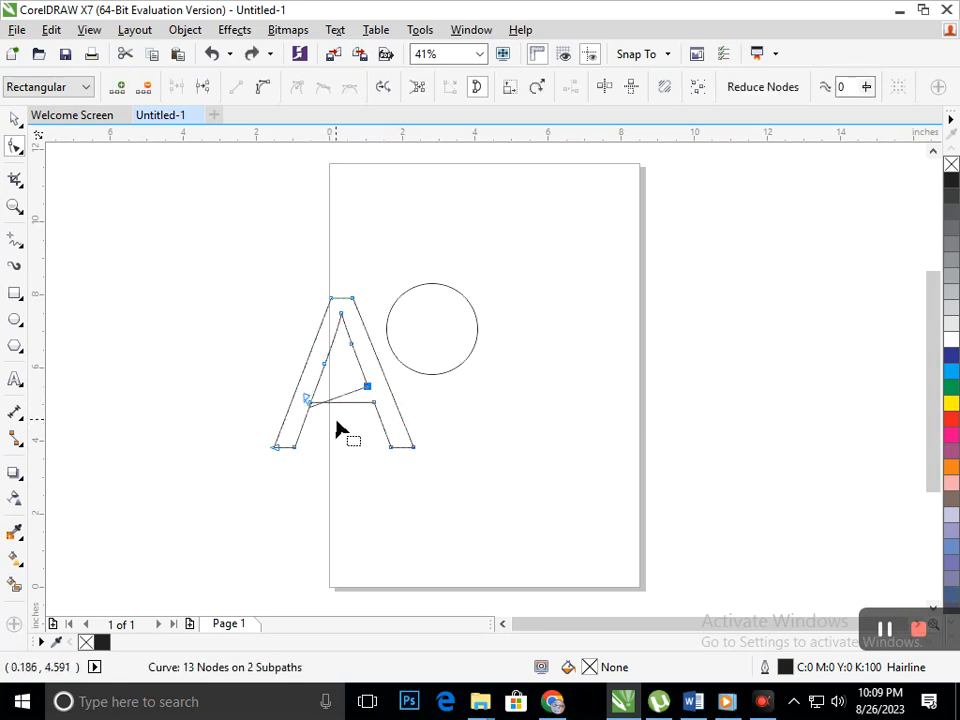
Step: Move the inner triangle's two lower nodes onto the matching corners of the crossbar's lower edge
key(F2)
drag(261, 342, 425, 438)
drag(334, 352, 312, 434)
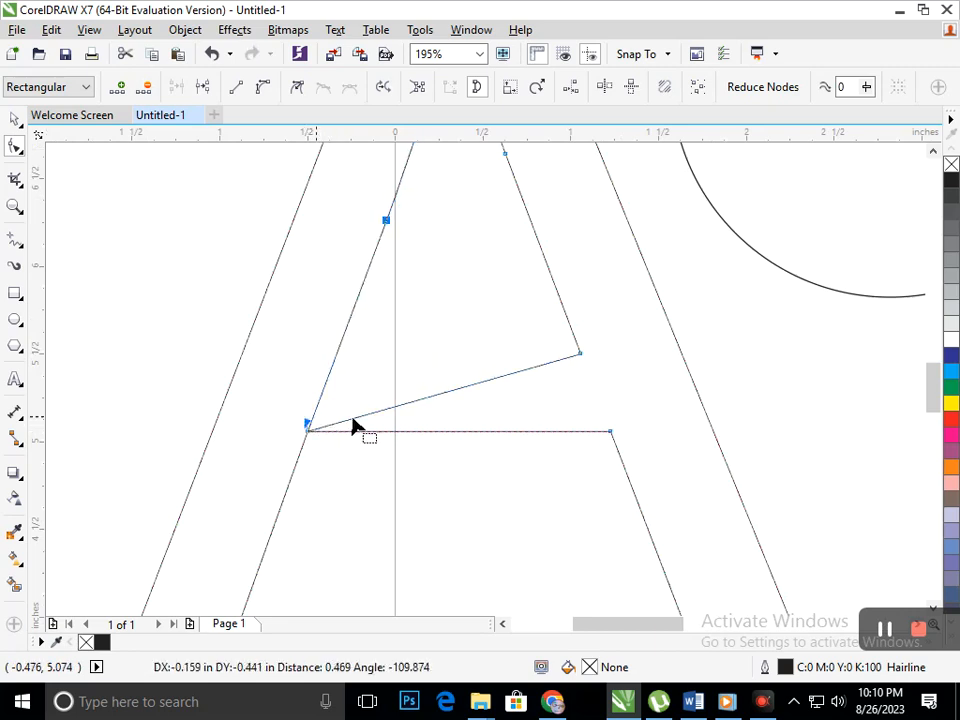
click(580, 355)
drag(580, 356, 608, 430)
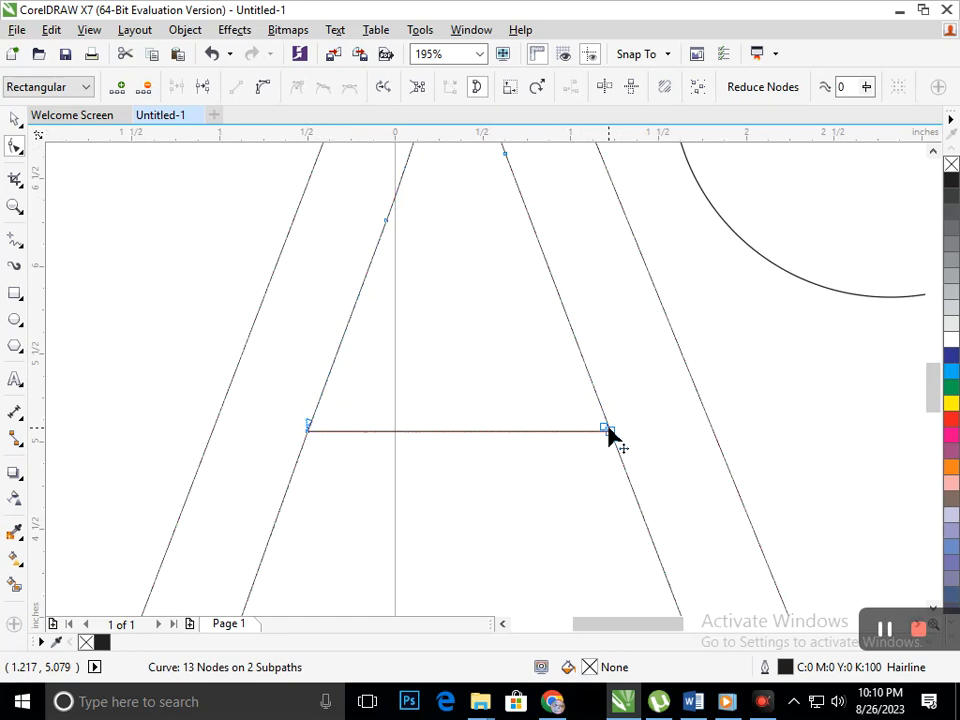
key(F3)
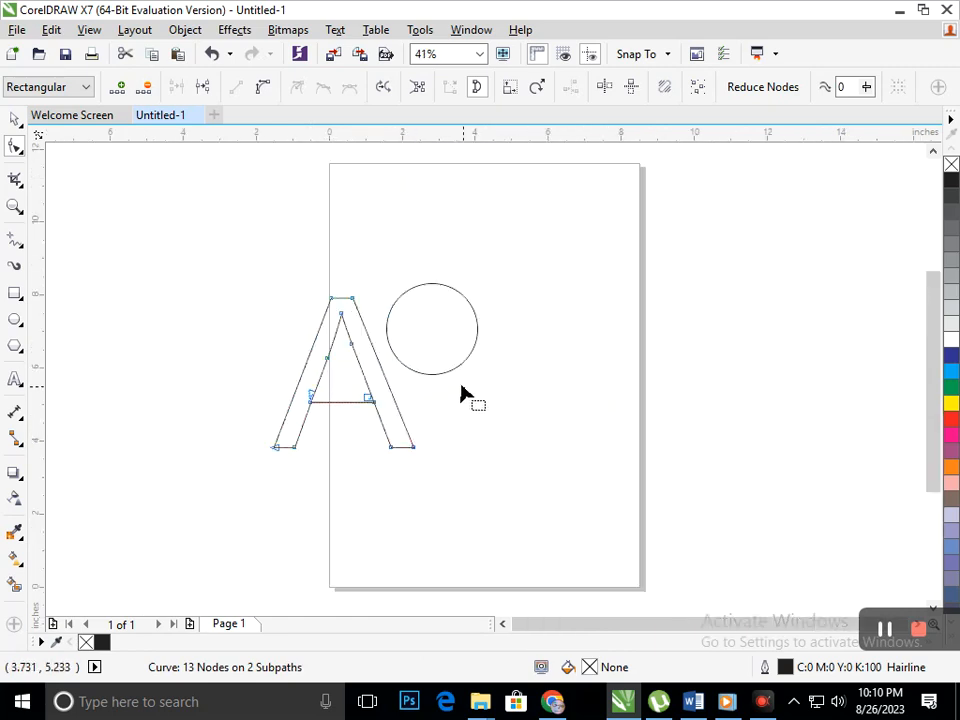
Step: Draw a rectangle about 0.67 by 4.37 inches left of the A, and a short 2-point line along the A's inner left edge
click(15, 293)
mouse_move(117, 283)
mouse_down()
mouse_move(137, 346)
mouse_move(142, 443)
mouse_up()
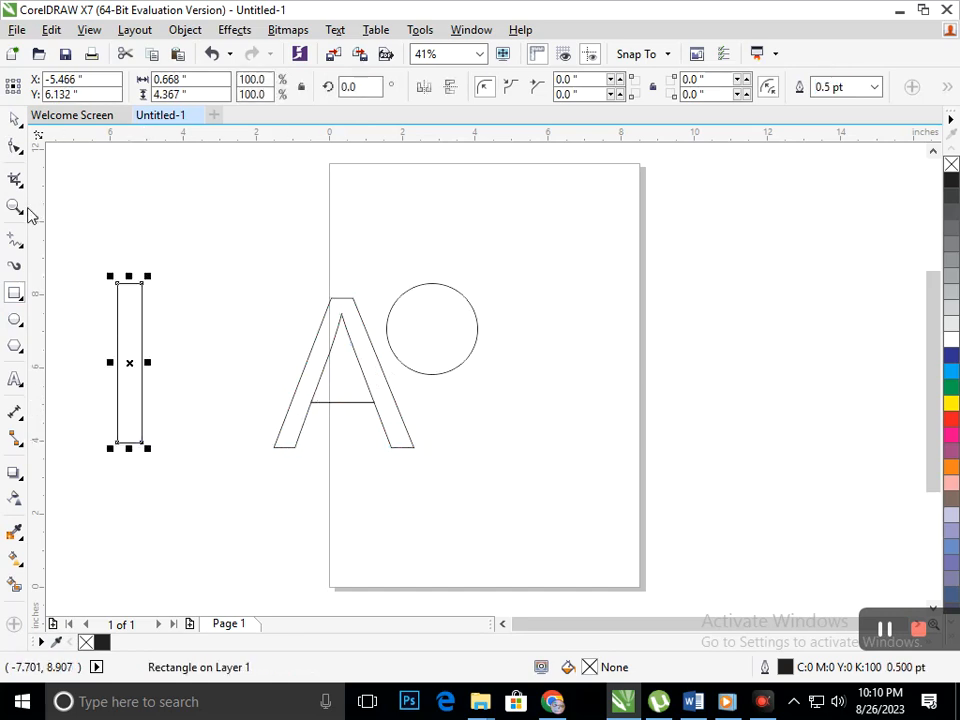
click(24, 264)
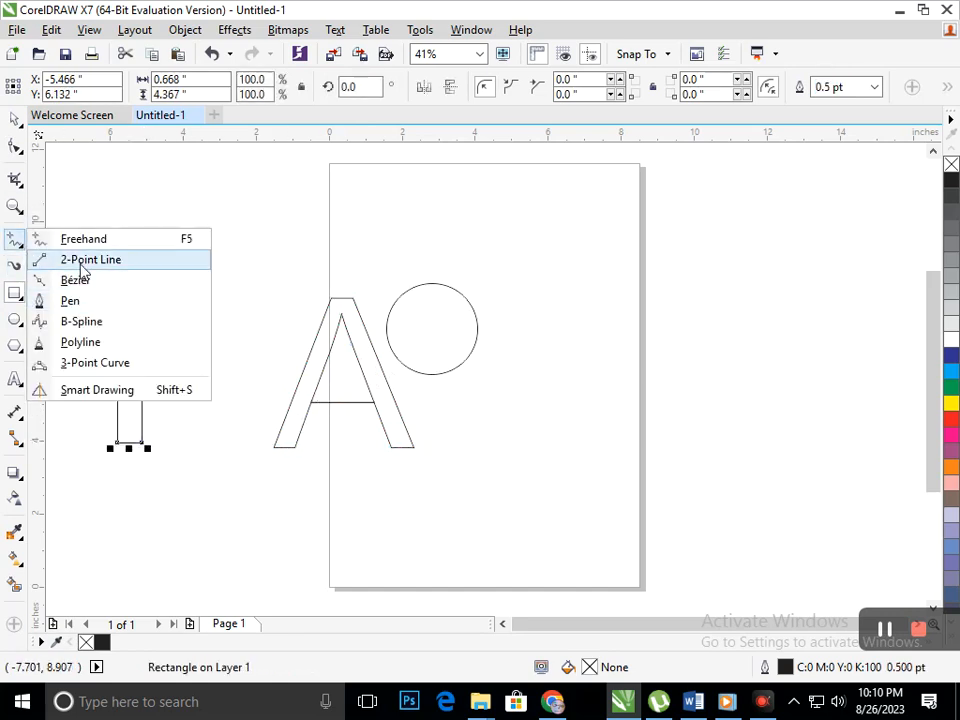
click(96, 257)
drag(316, 381, 304, 413)
click(15, 119)
click(454, 381)
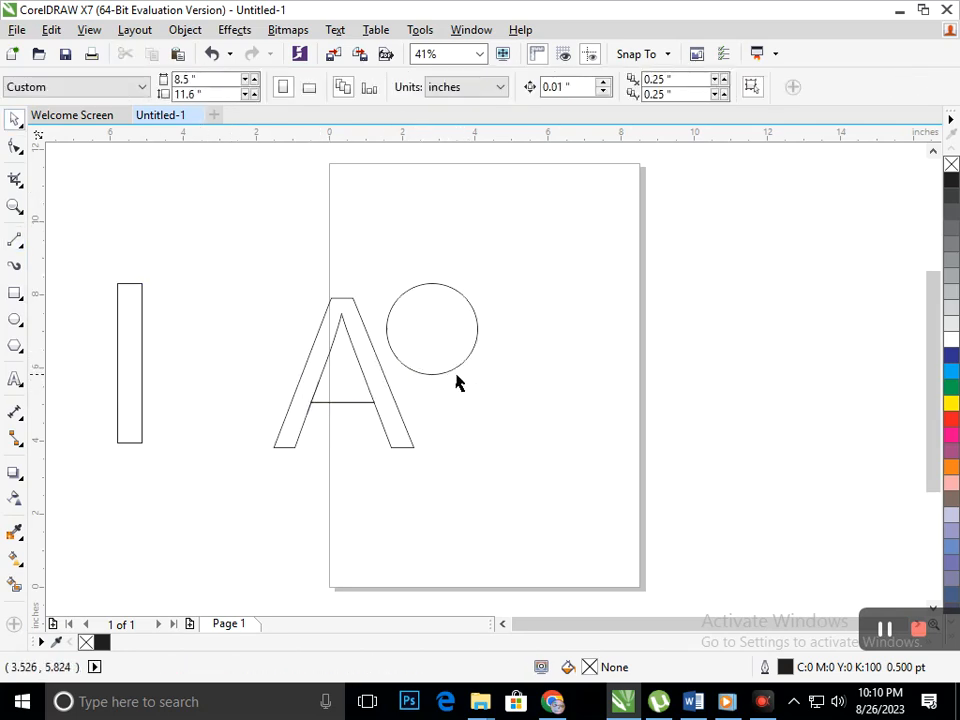
Step: Create a smaller concentric copy of the circle inside the original to form a ring
click(424, 378)
drag(388, 385, 400, 372)
click(168, 461)
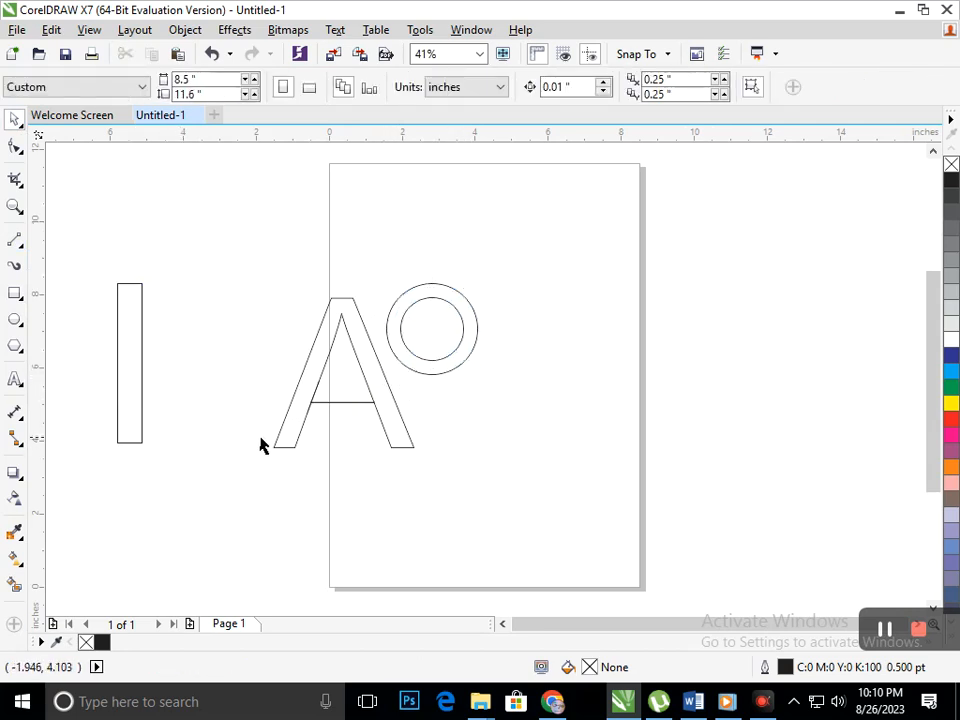
Step: Try to reshape the A by pulling its crossbar's right end out to the circle
click(15, 146)
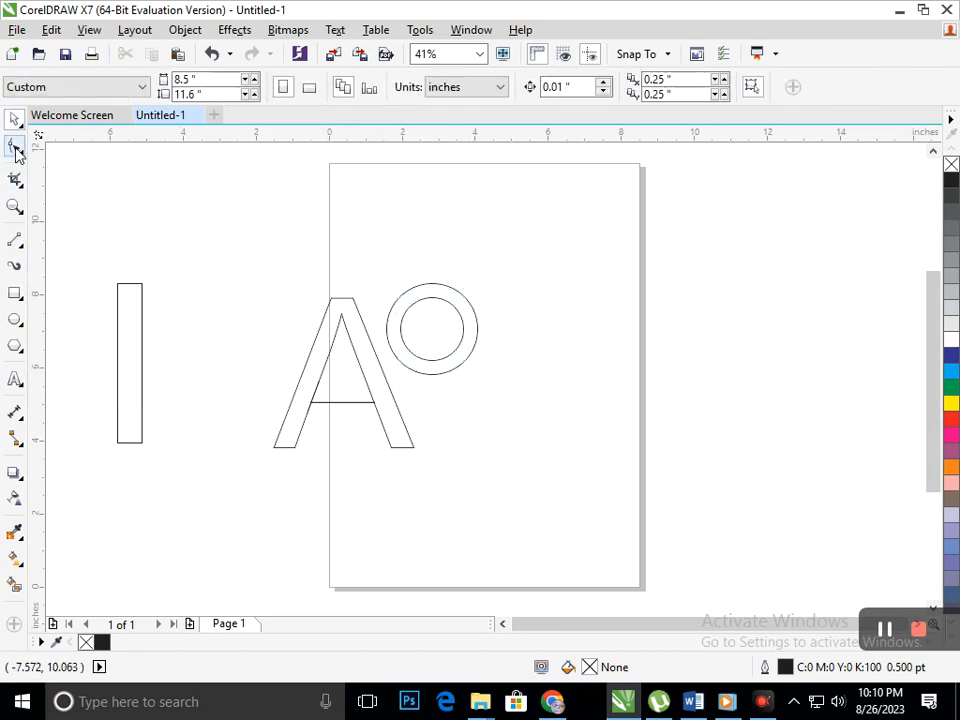
click(367, 404)
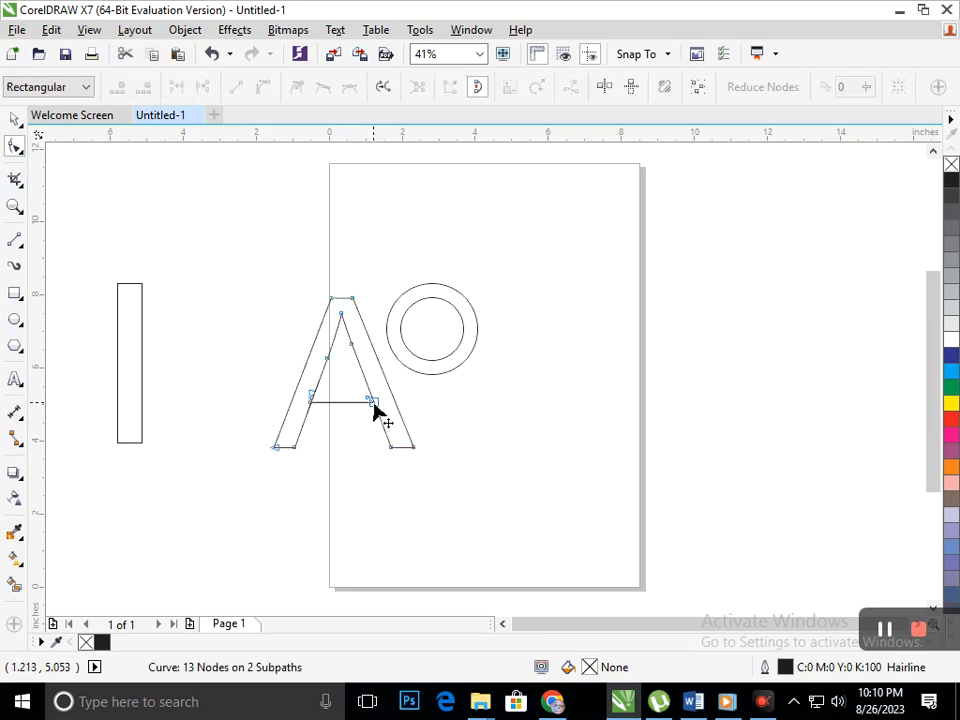
drag(393, 410, 487, 363)
key(ctrl+z)
Step: Draw a 2-point line about 4.6 inches long from the crossbar's left end to the outer circle's lower right edge
click(15, 240)
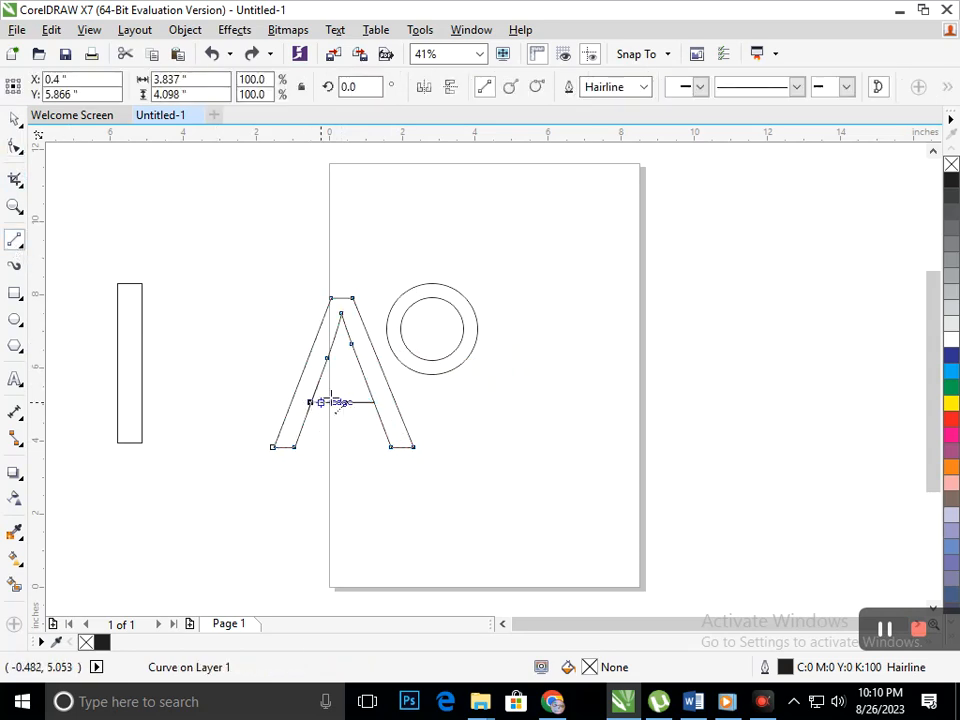
click(310, 401)
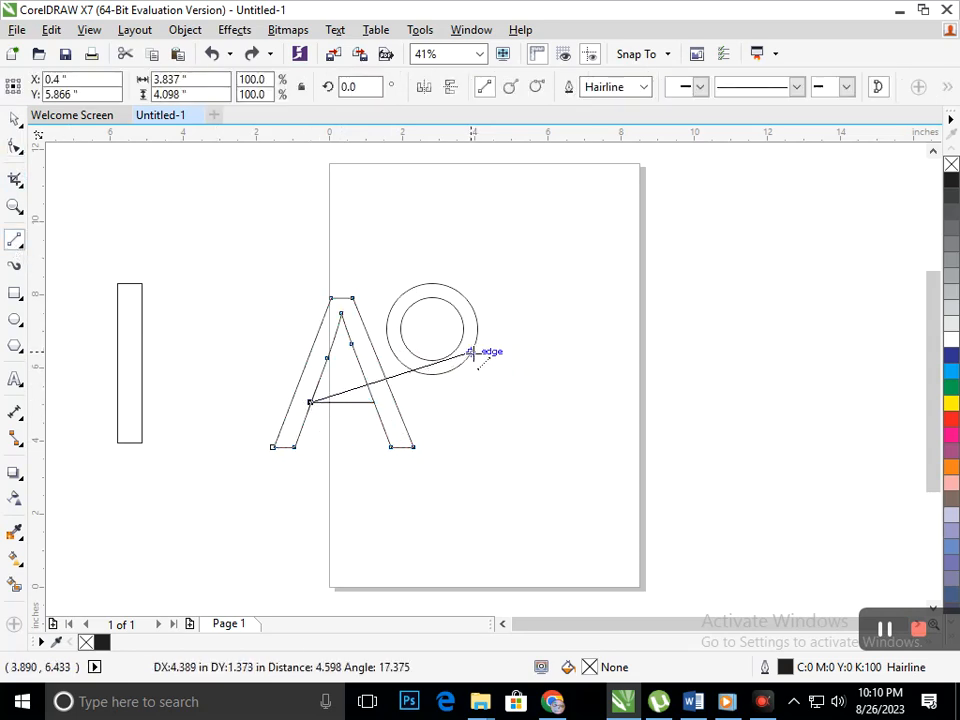
click(470, 352)
Step: Convert the line to a curve and bend it downward to follow the outer circle's lower right edge
click(15, 148)
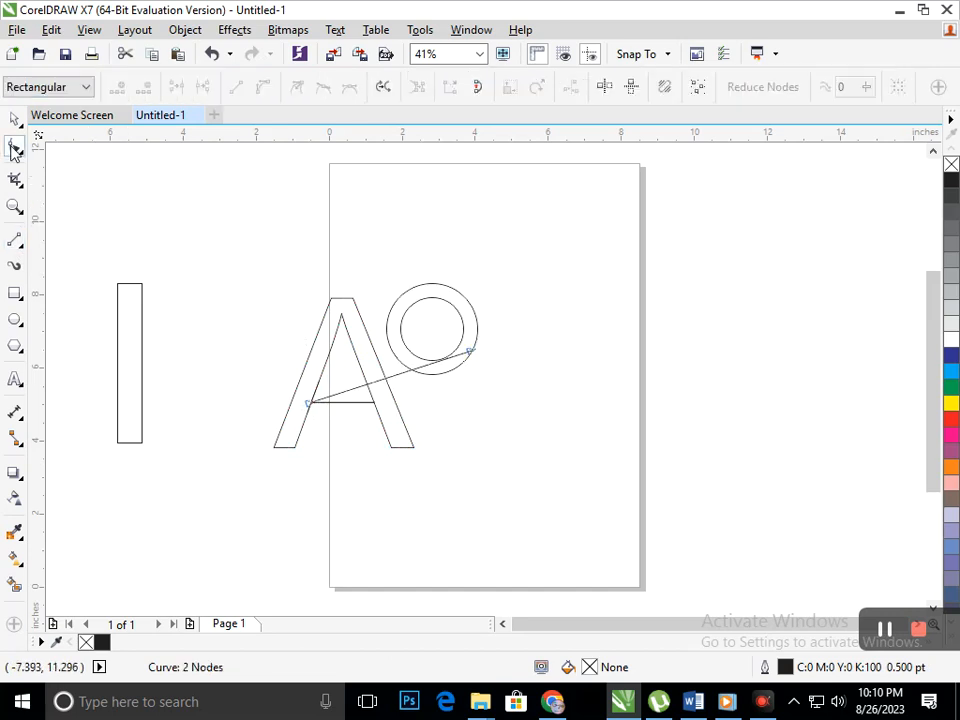
click(388, 378)
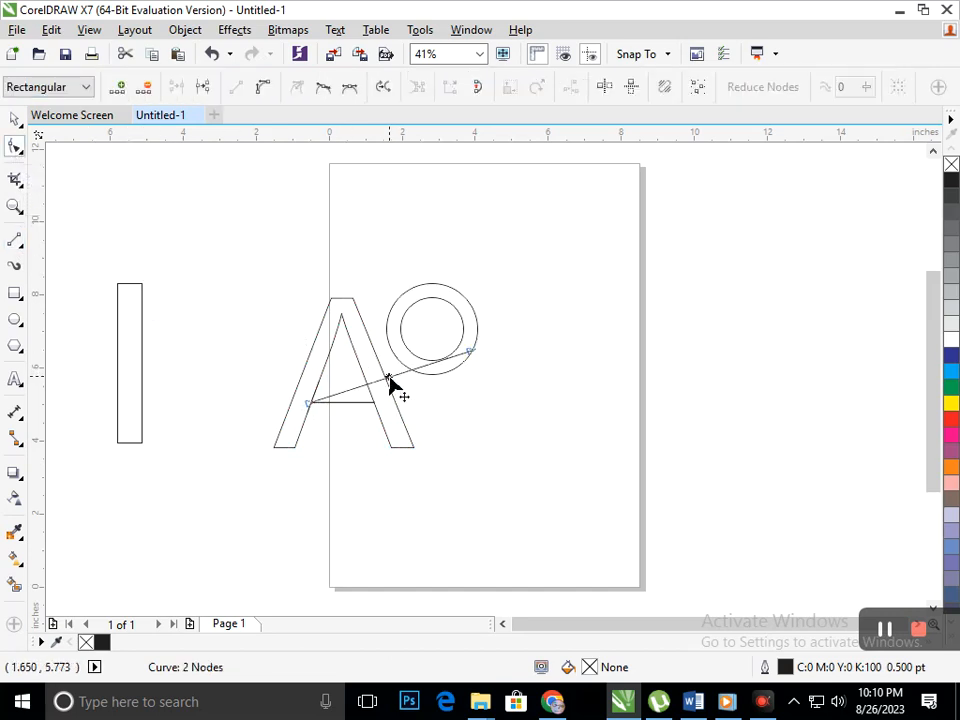
click(263, 87)
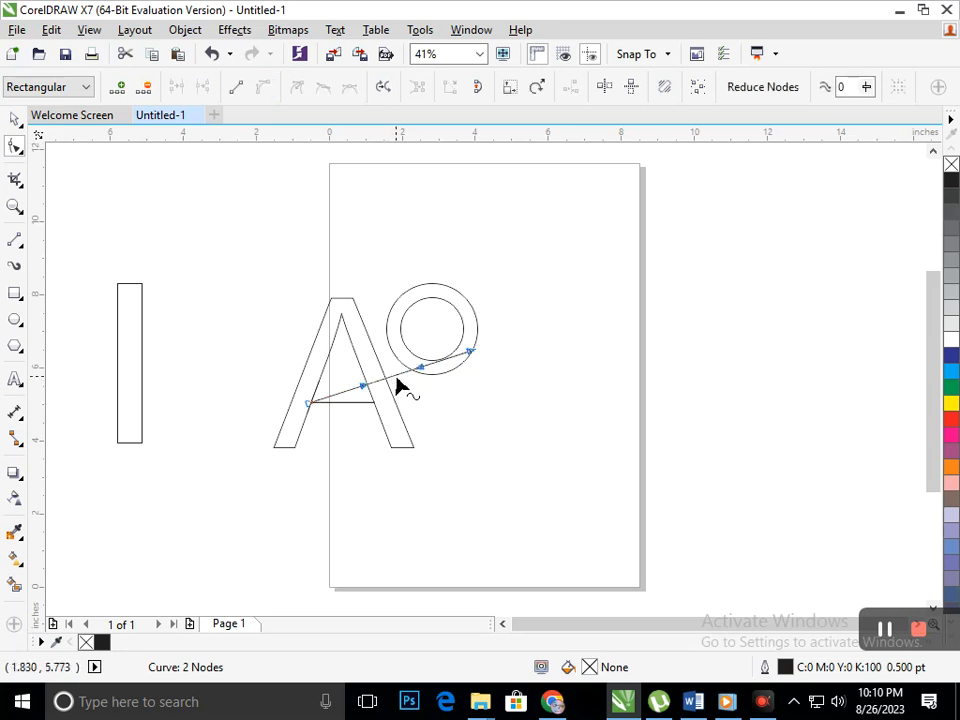
drag(403, 381, 424, 386)
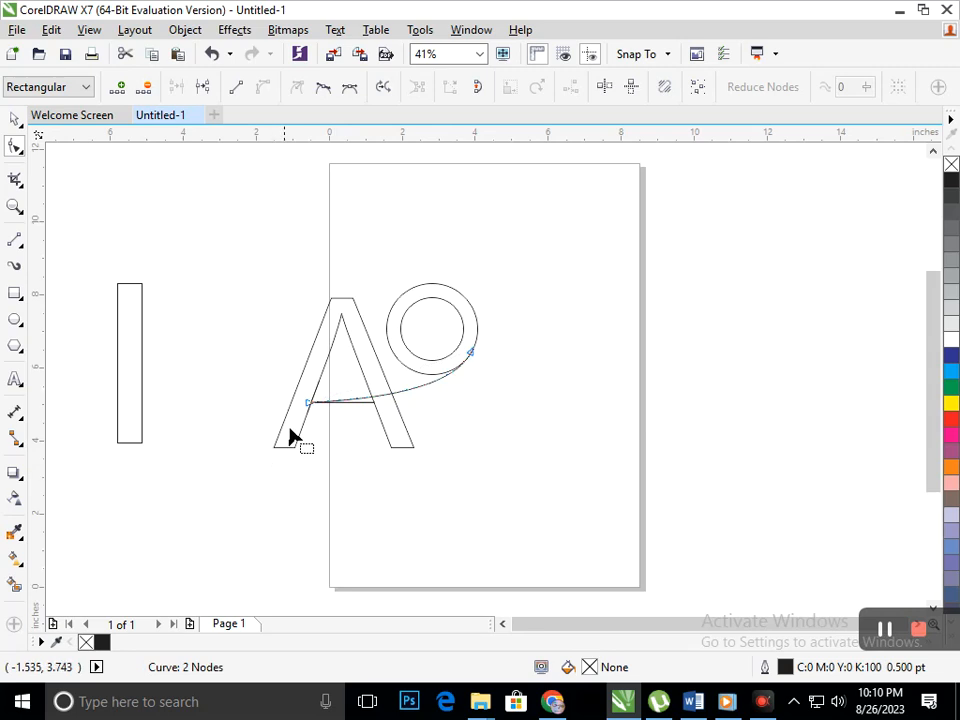
Step: Place a copy of the curve above the original to form a swoosh across the A and the ring
click(14, 120)
click(355, 446)
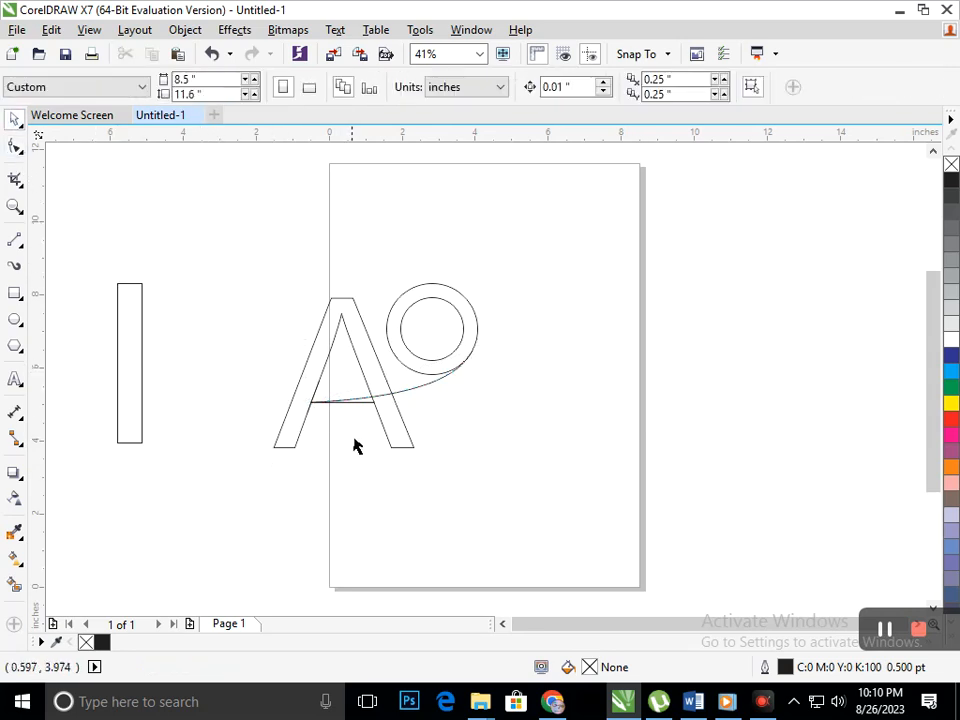
drag(366, 408, 364, 380)
click(470, 463)
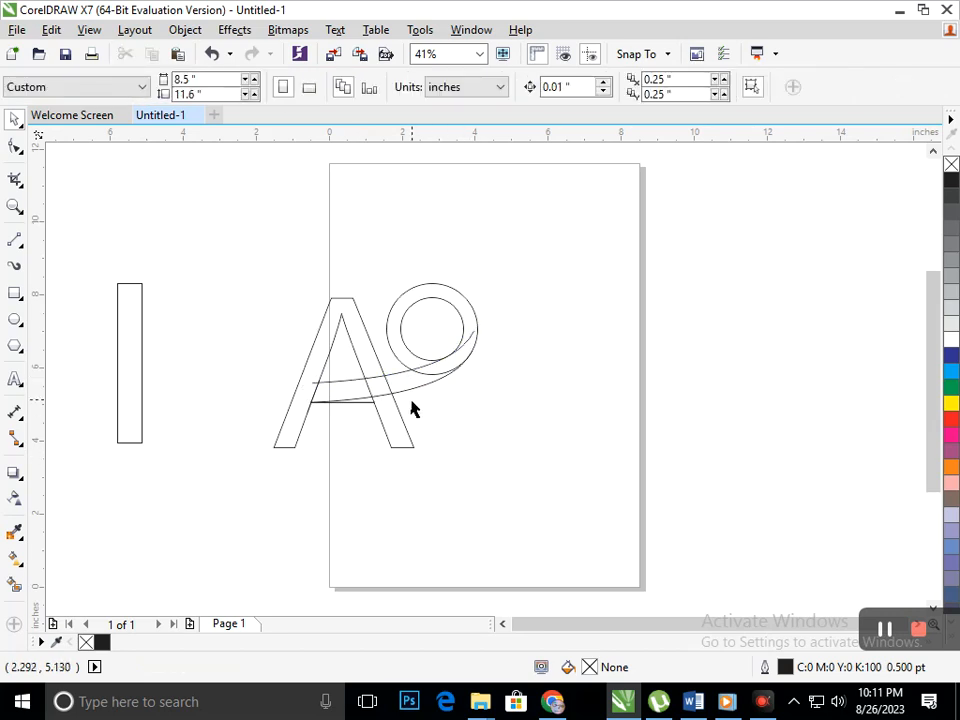
Step: Draw two slanted 2-point lines about 3.9 inches high from the left edges of the outer and inner circles down to the right
click(13, 245)
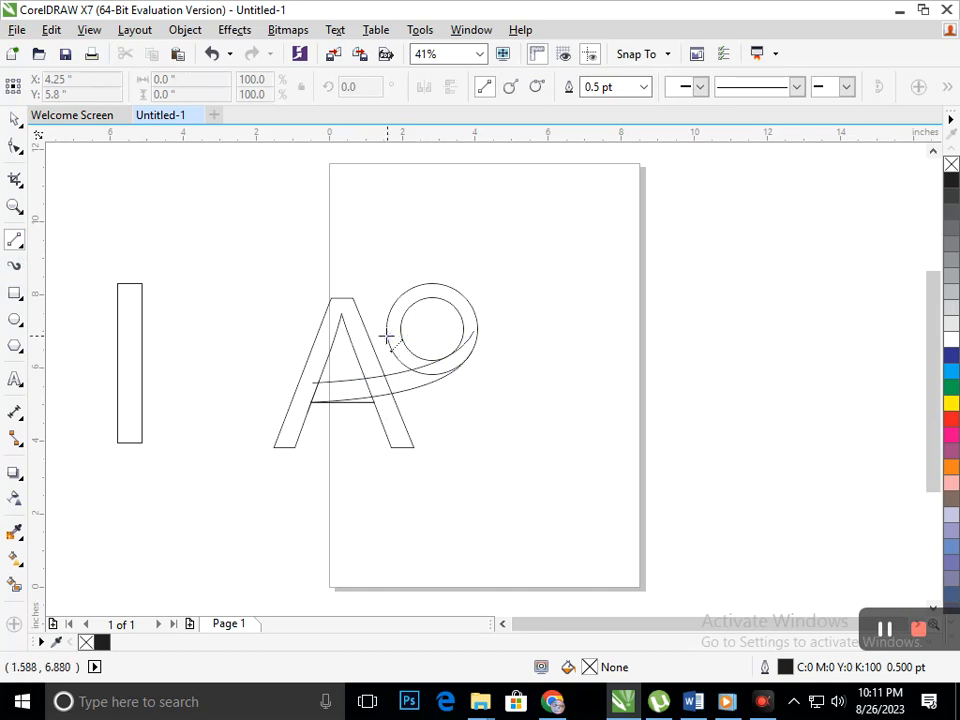
drag(387, 338, 445, 476)
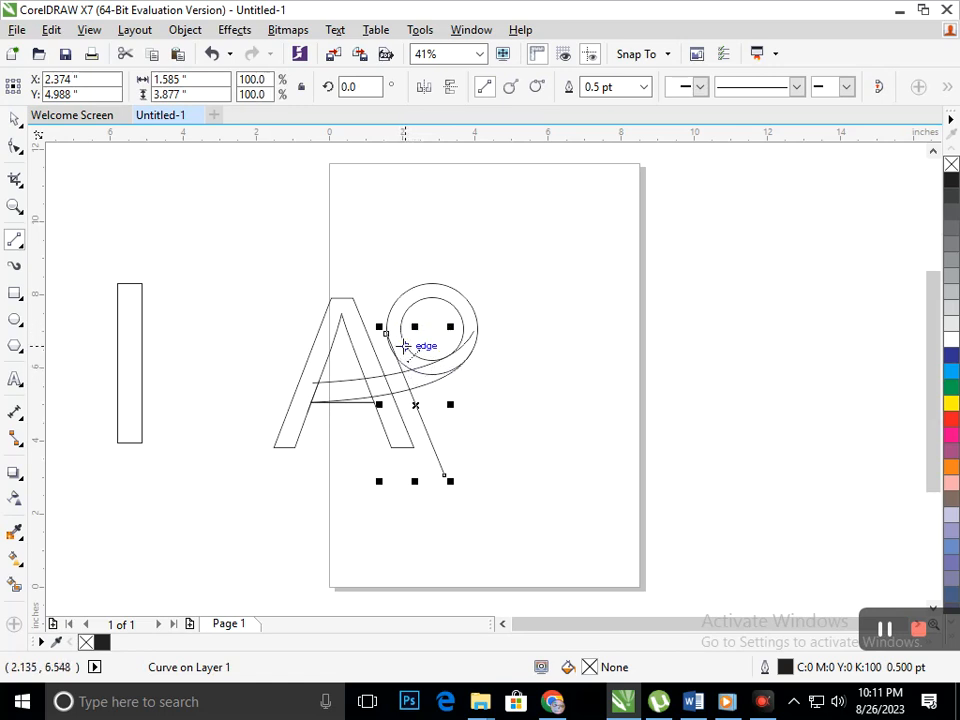
drag(400, 328, 463, 472)
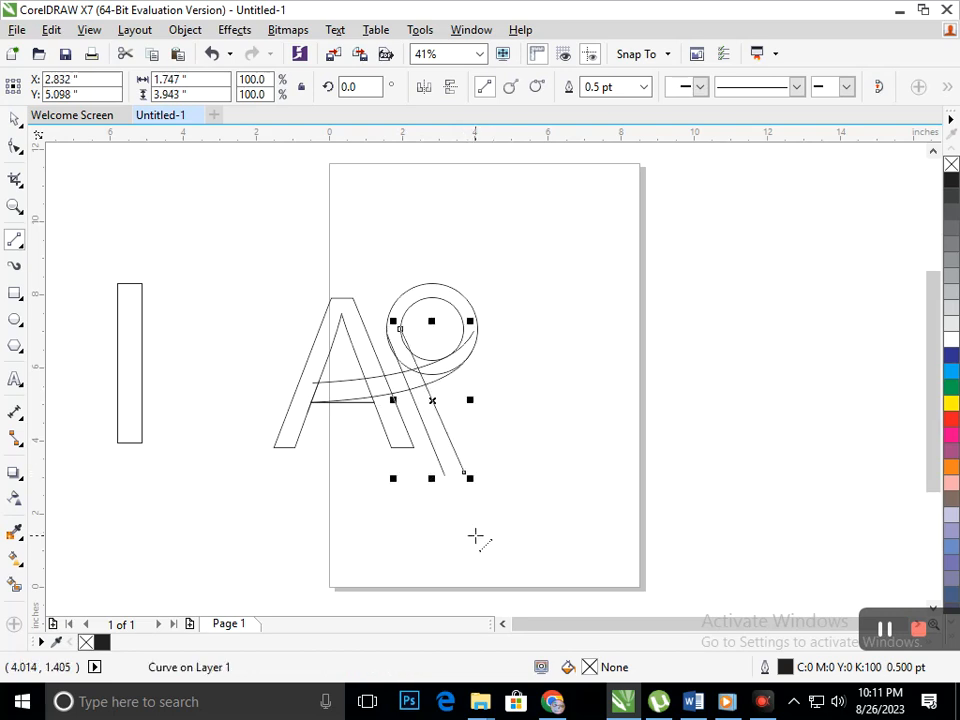
Step: Nudge the right slanted line left by 0.07 inch and the left slanted line left by 0.03 inch
key(Left)
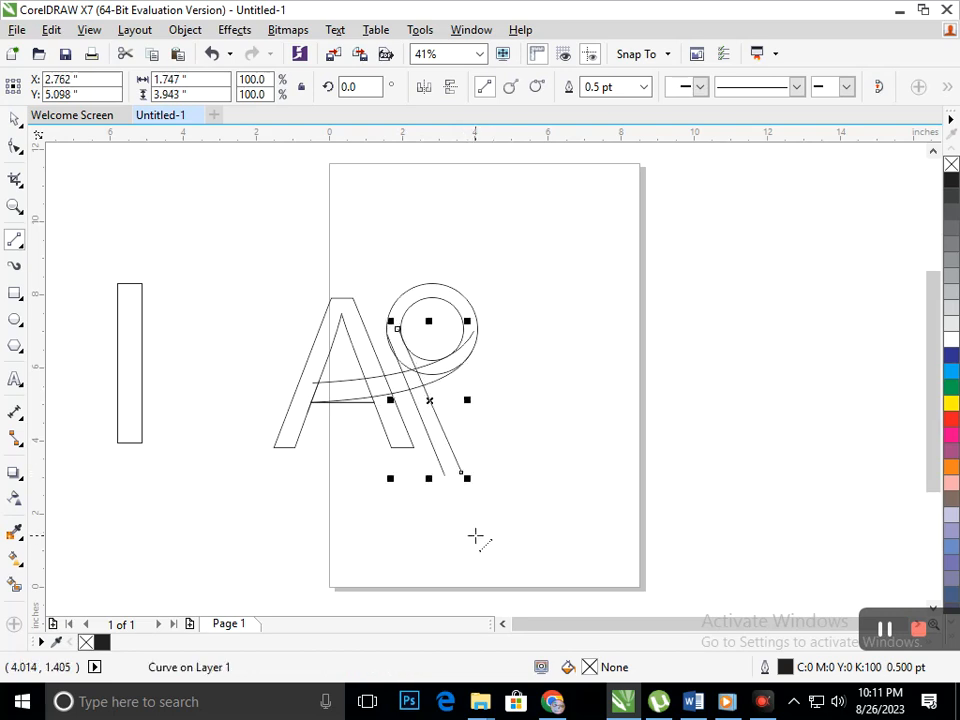
click(15, 119)
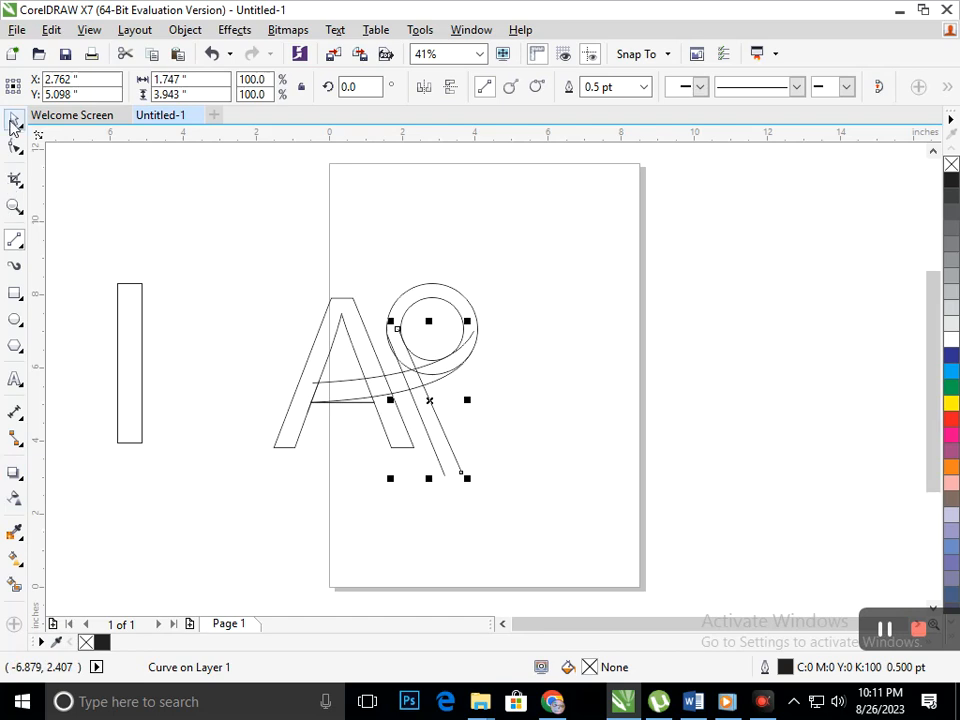
click(236, 489)
click(440, 472)
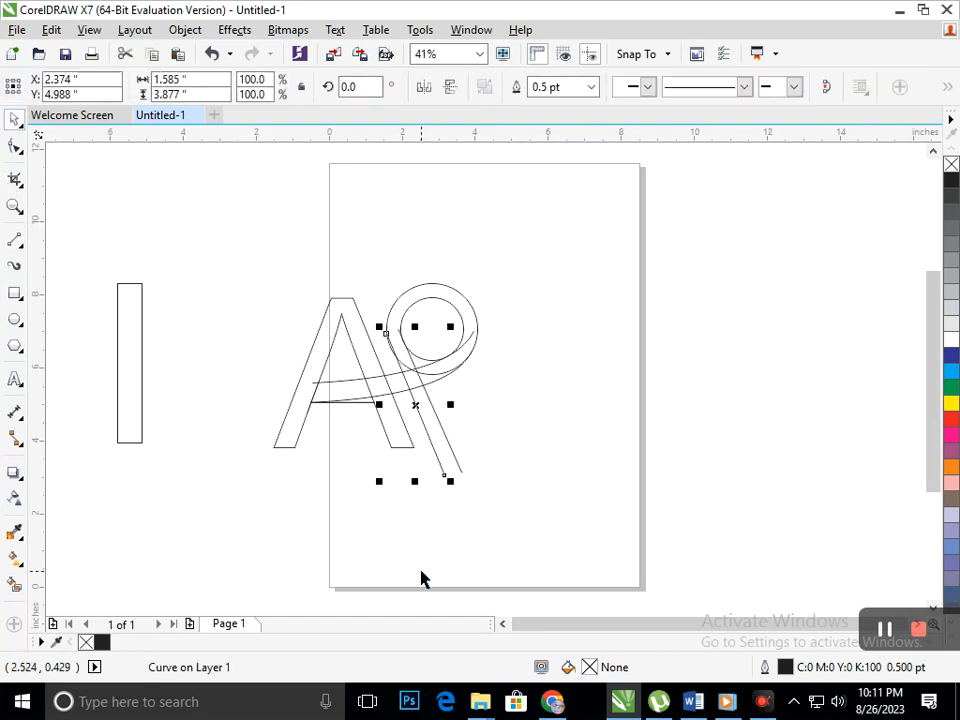
key(Left)
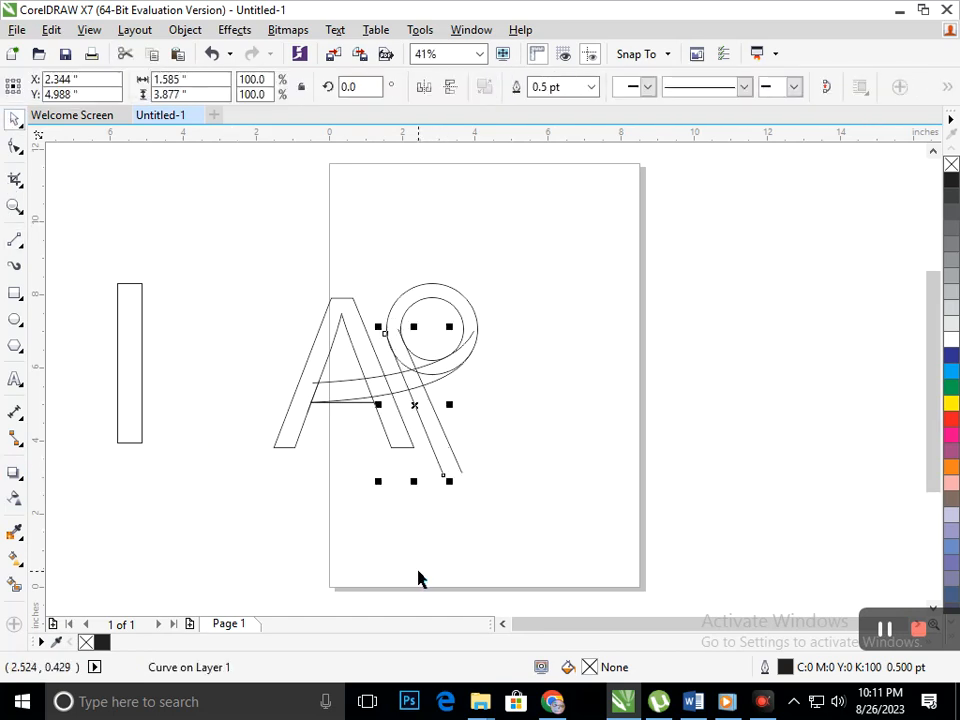
click(418, 578)
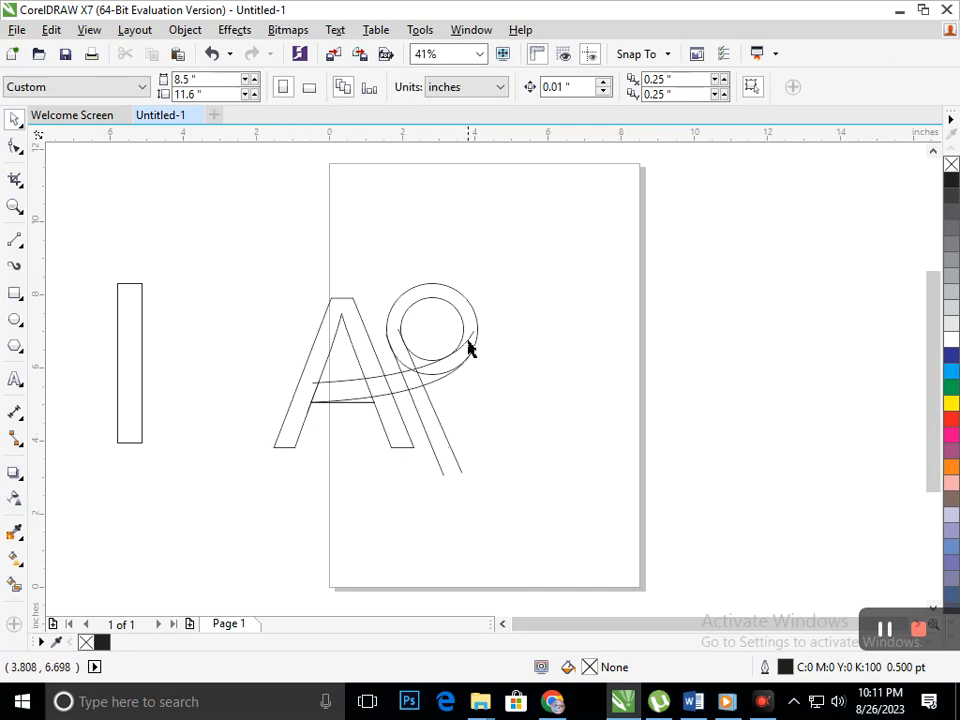
Step: Delete the segments of both slanted lines that cross inside the swoosh with the Virtual Segment Delete tool
click(17, 180)
click(66, 222)
scroll(360, 340, up, 3)
drag(366, 320, 462, 293)
drag(394, 282, 410, 325)
key(ctrl+z)
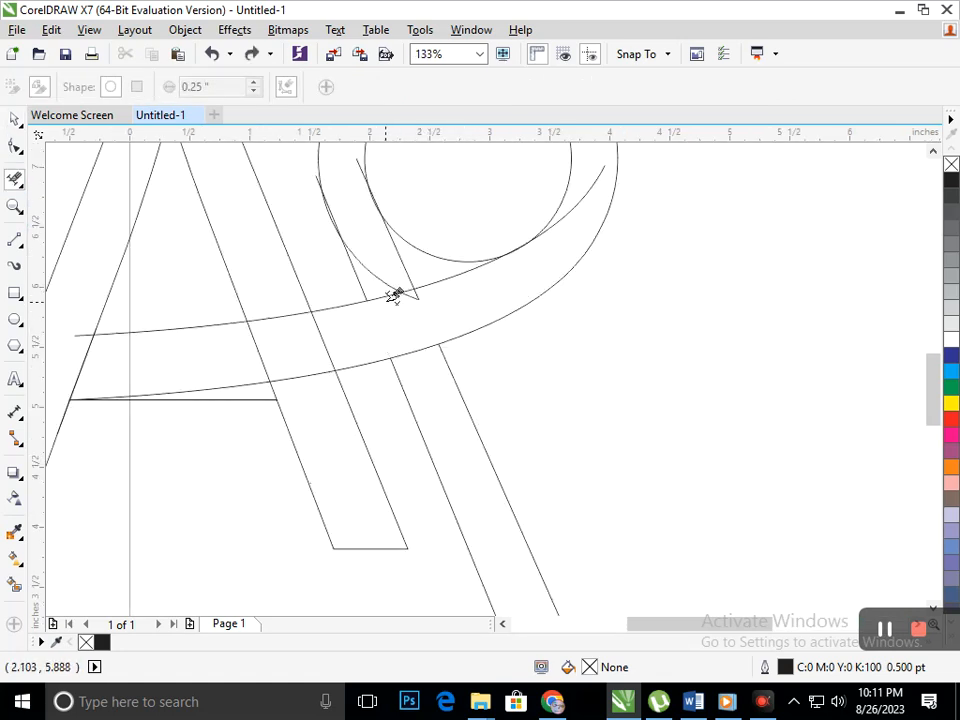
Step: Delete the outer circle's arc between the slanted lines and the upper and lower swoosh segments that cross between them
click(401, 296)
drag(380, 344, 491, 413)
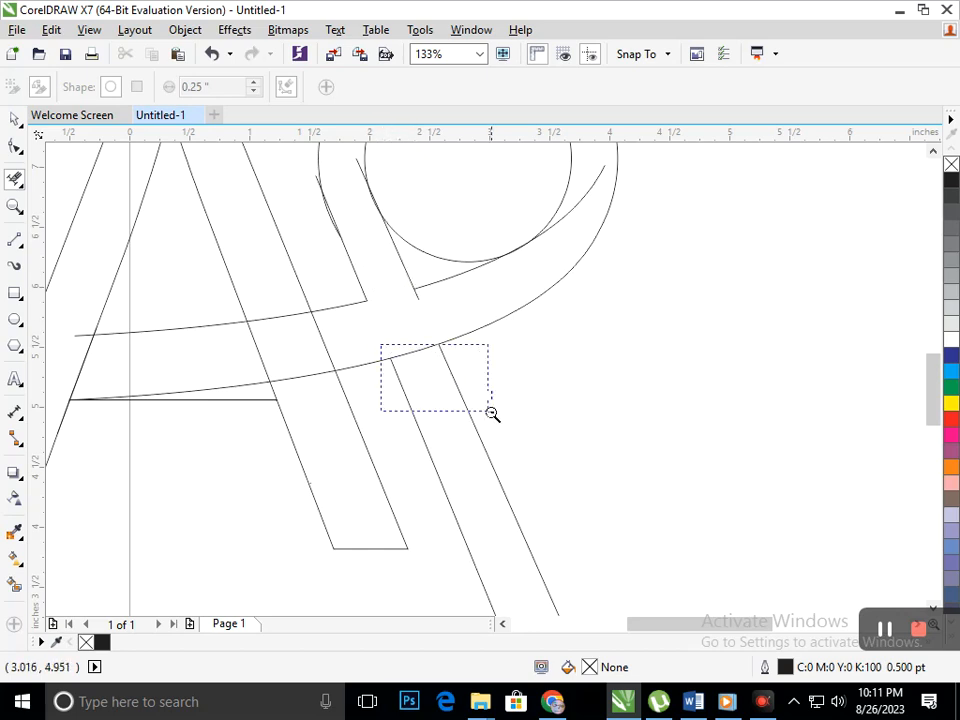
key(shift+F4)
key(F2)
drag(386, 369, 525, 454)
key(shift+F4)
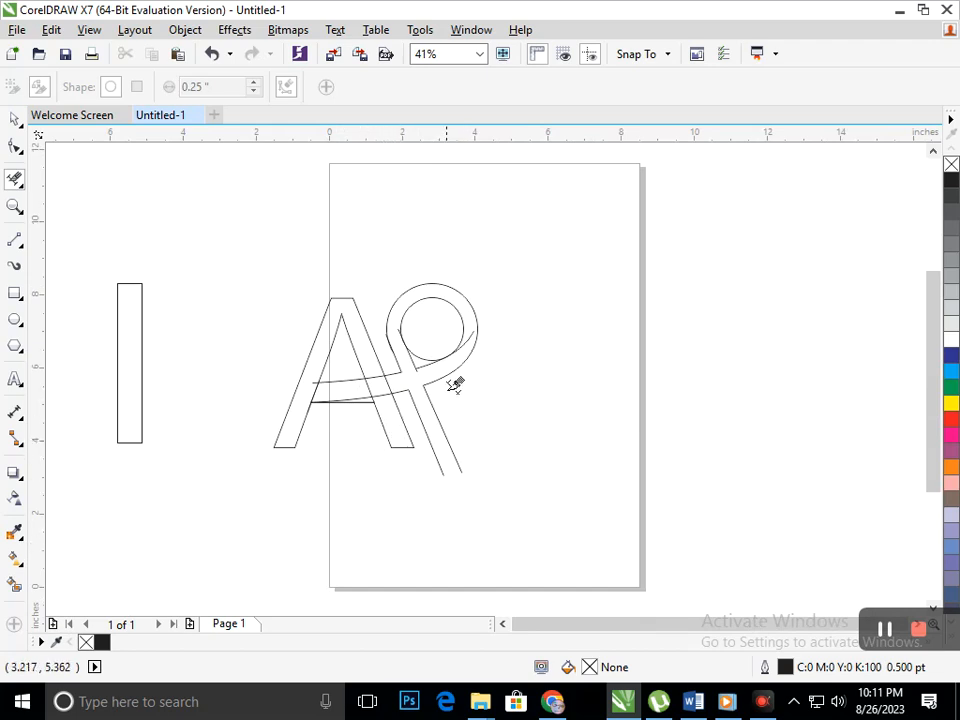
Step: Delete the inner circle's bottom arc, the right slanted line's stub and the upper swoosh curve's excess end so the ring flows into the swoosh
key(F2)
drag(399, 333, 511, 408)
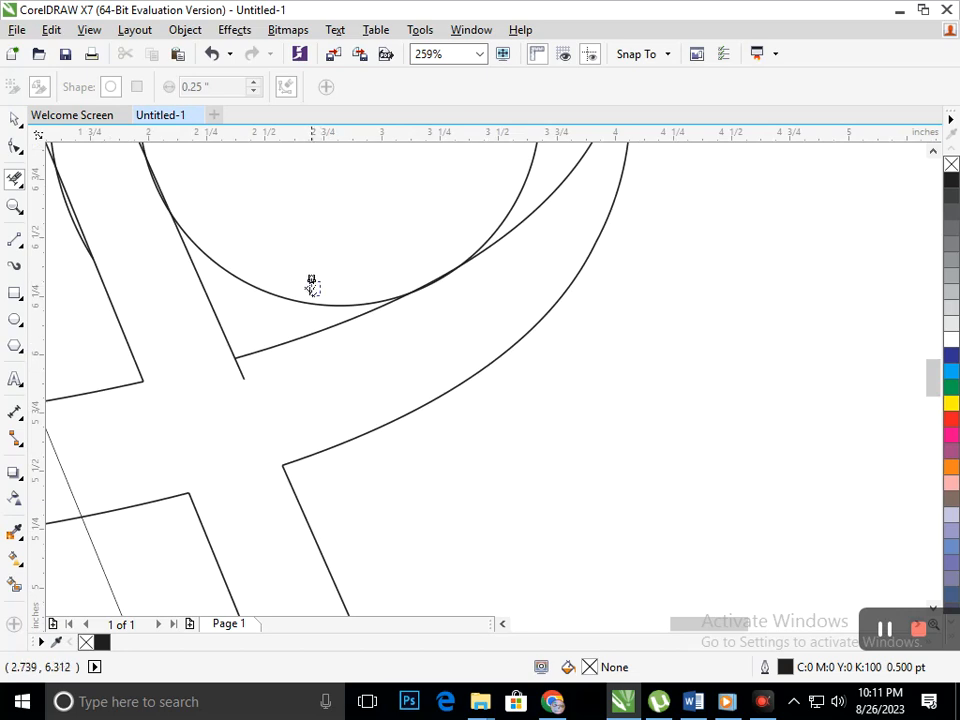
click(312, 296)
drag(210, 428, 262, 360)
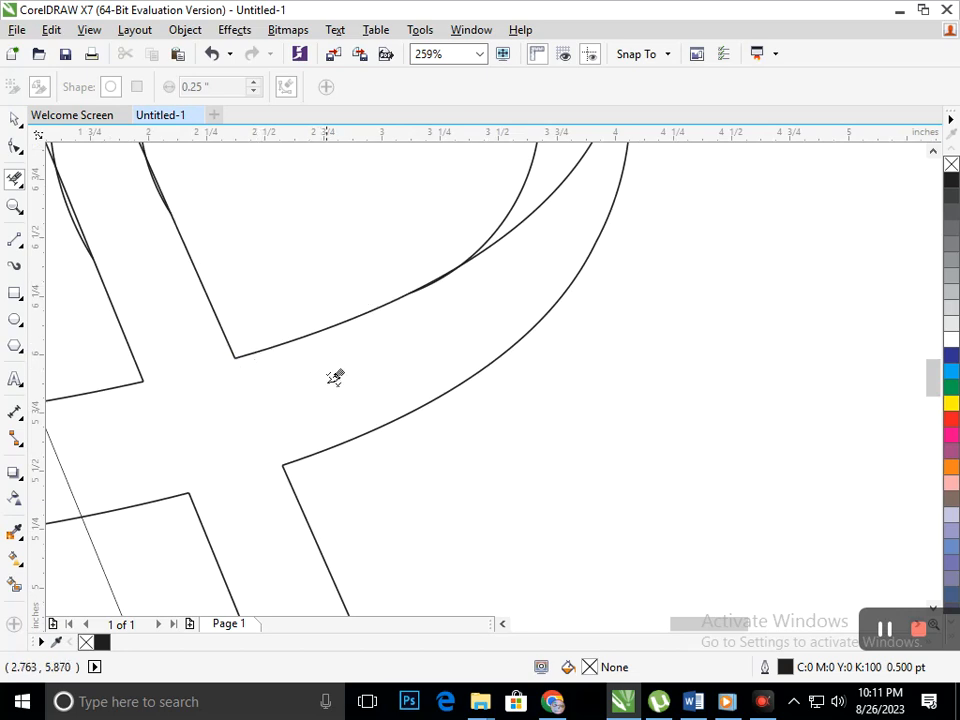
key(shift+F4)
key(F2)
drag(419, 315, 548, 387)
click(392, 297)
key(shift+F4)
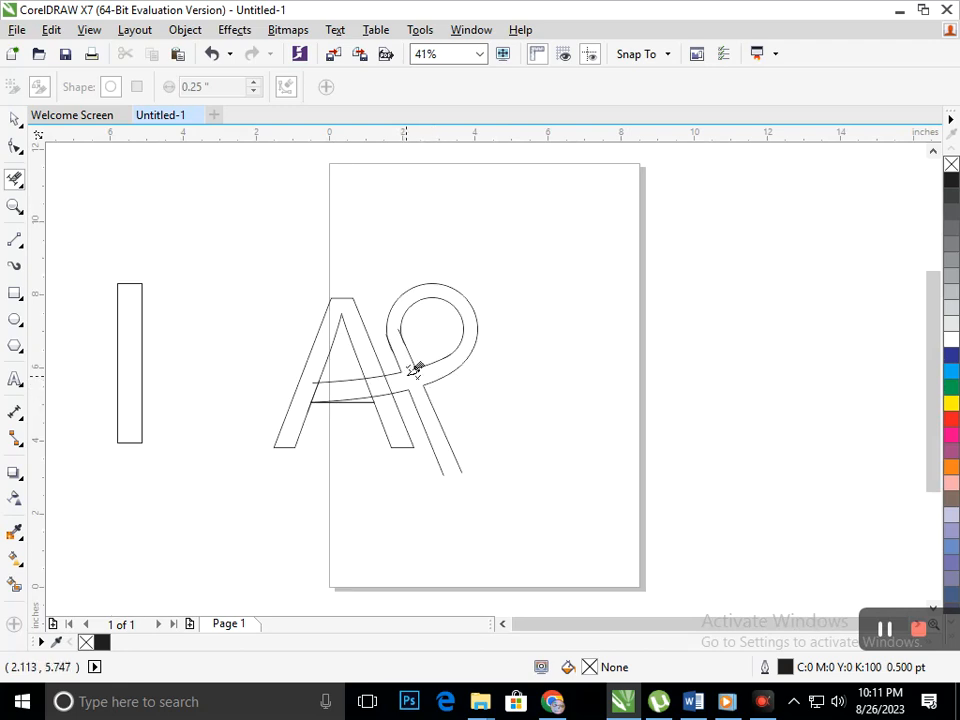
Step: Delete the A's crossbar and the segments of its right leg that lie inside the swoosh
drag(298, 367, 444, 376)
click(450, 386)
drag(446, 312, 505, 300)
drag(636, 259, 578, 316)
drag(520, 344, 691, 406)
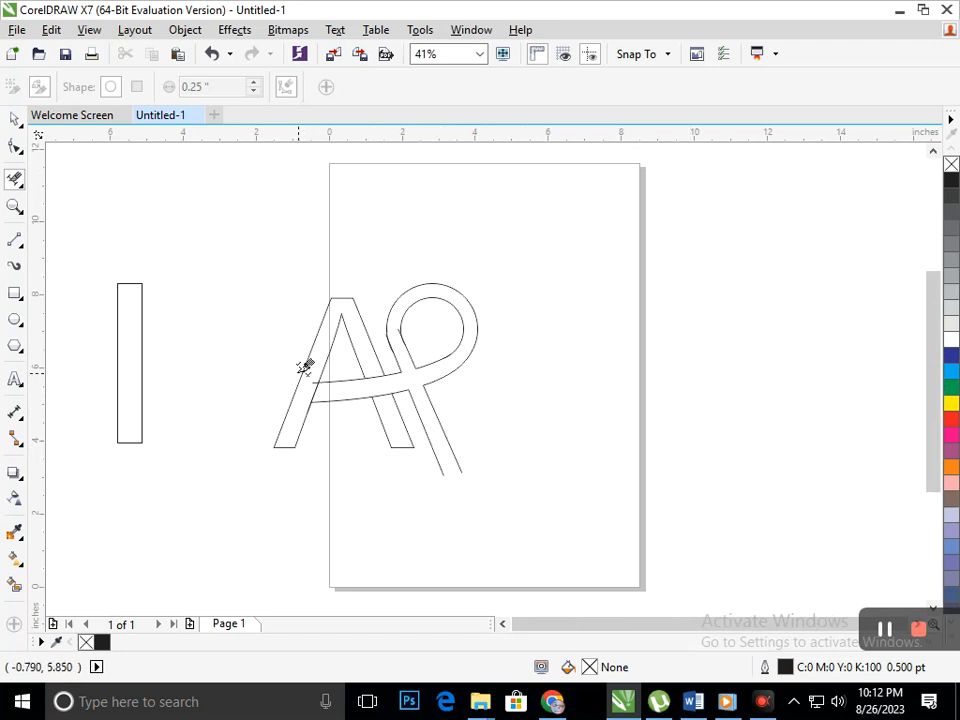
Step: Delete the stub of the upper swoosh curve that extends into the A's left leg
scroll(304, 367, up, 3)
click(199, 214)
scroll(467, 423, down, 3)
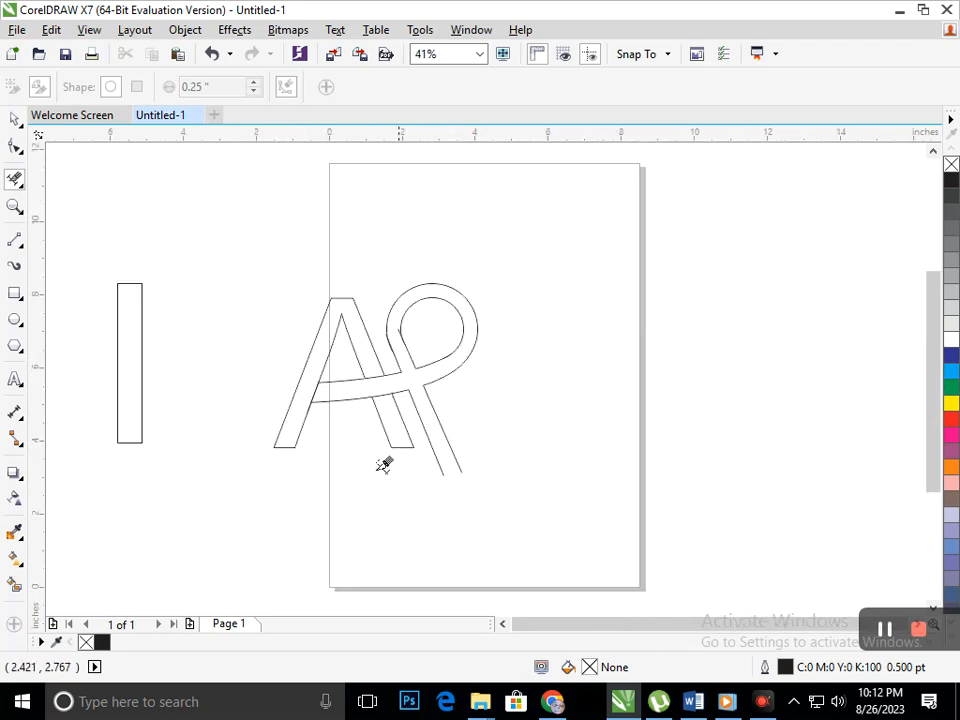
Step: Add a horizontal guideline near the page's top edge and draw a horizontal 2-point line about 3.26 inches long from the A's right foot across both slanted lines
drag(287, 134, 557, 407)
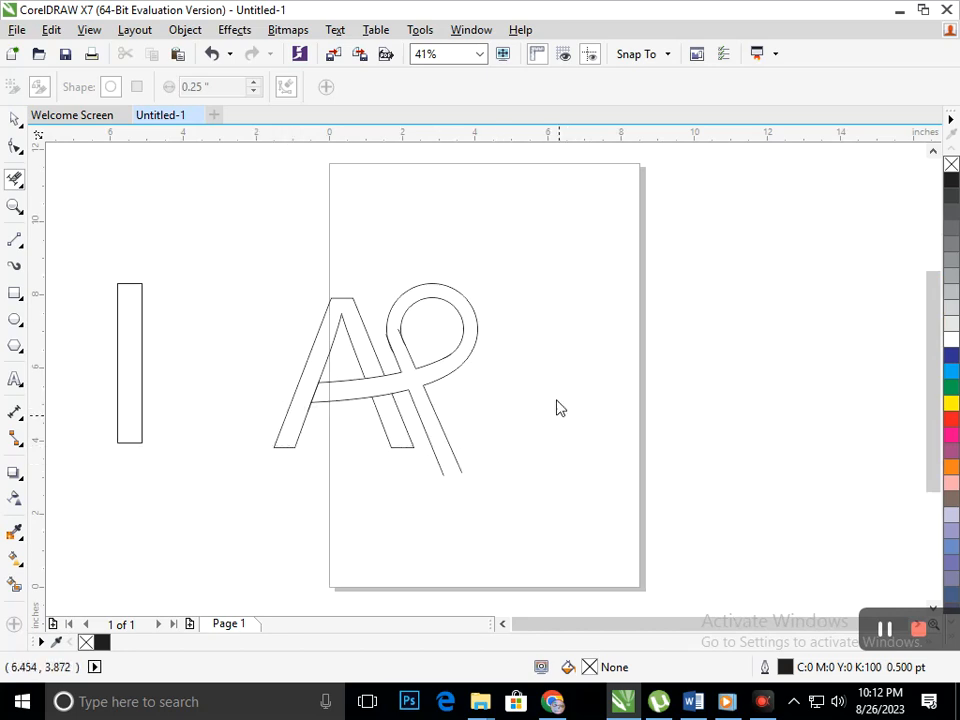
click(14, 240)
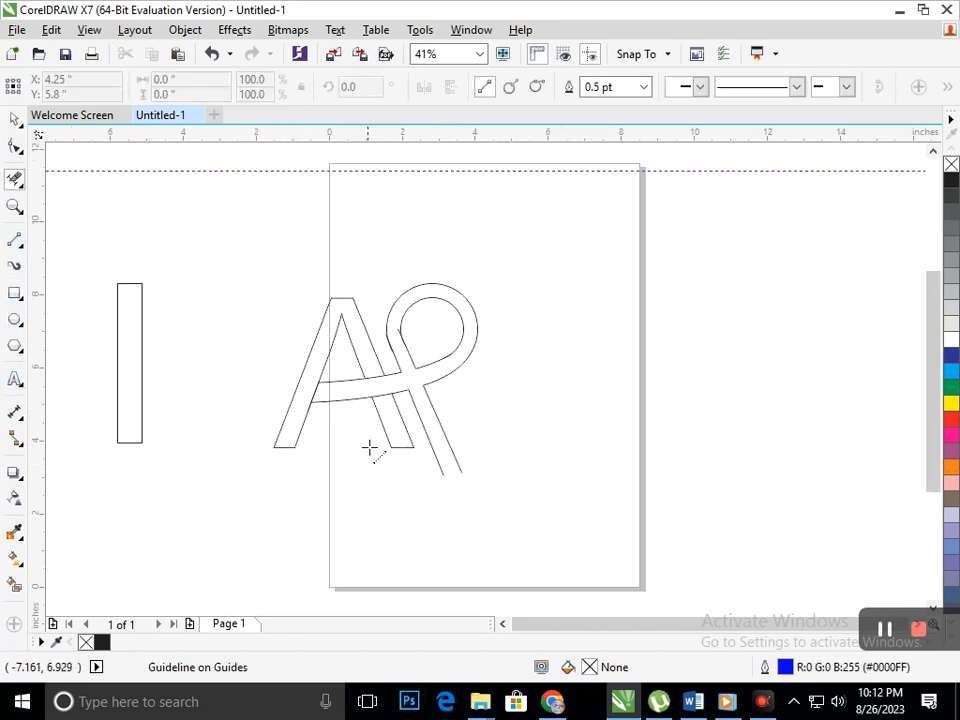
click(405, 447)
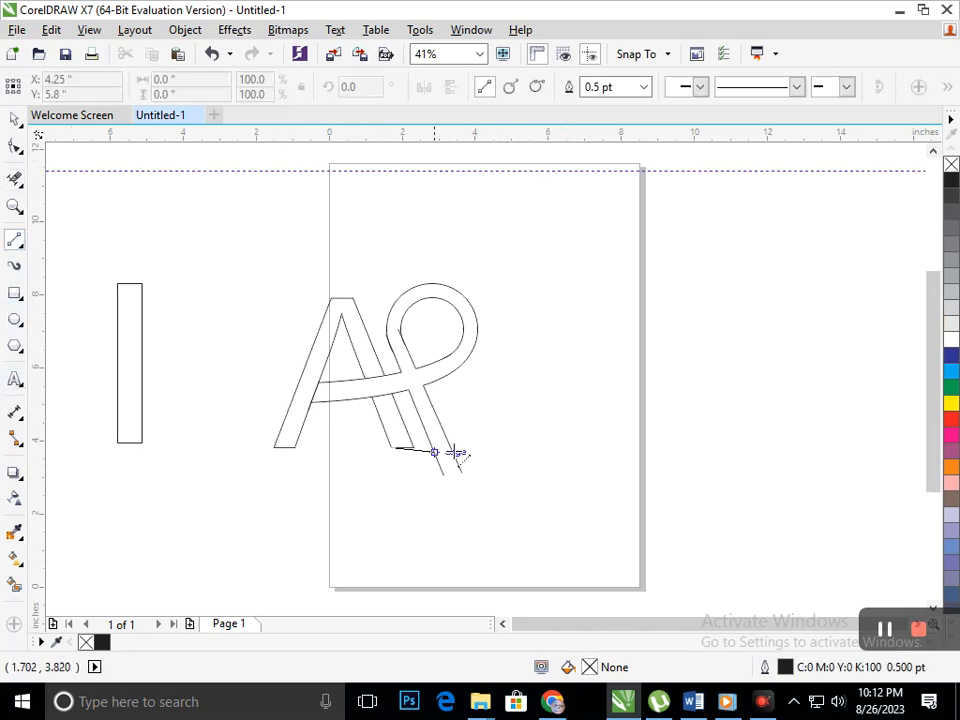
click(510, 441)
Step: Smart Fill the ring with its swoosh, the A's main body and its lower right leg in C:40 M:20 Y:0 K:40
click(14, 584)
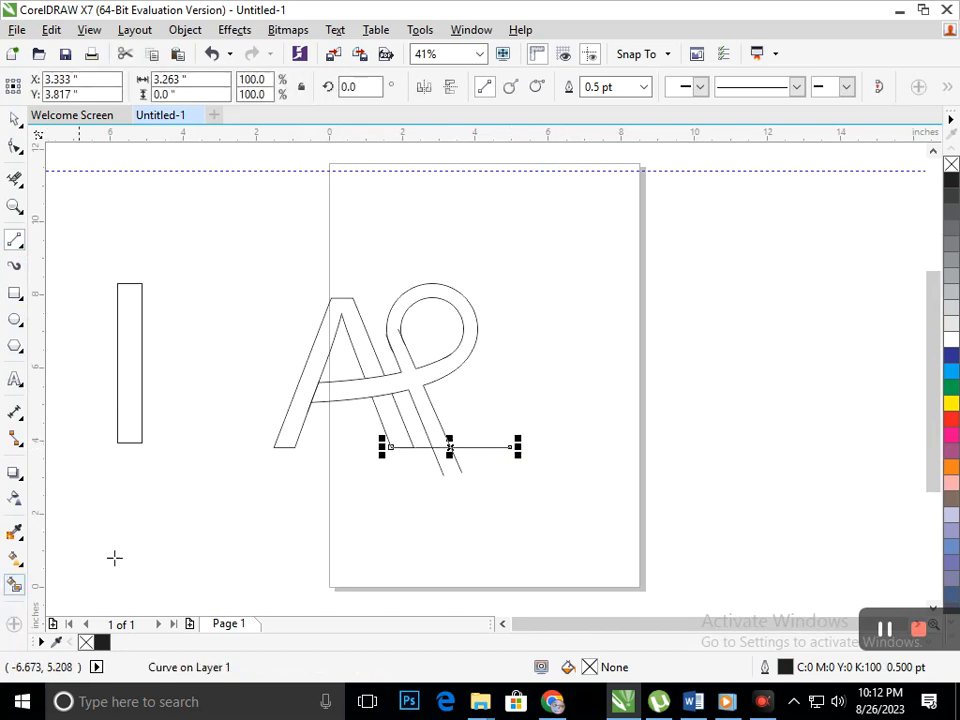
click(328, 395)
click(297, 427)
click(388, 422)
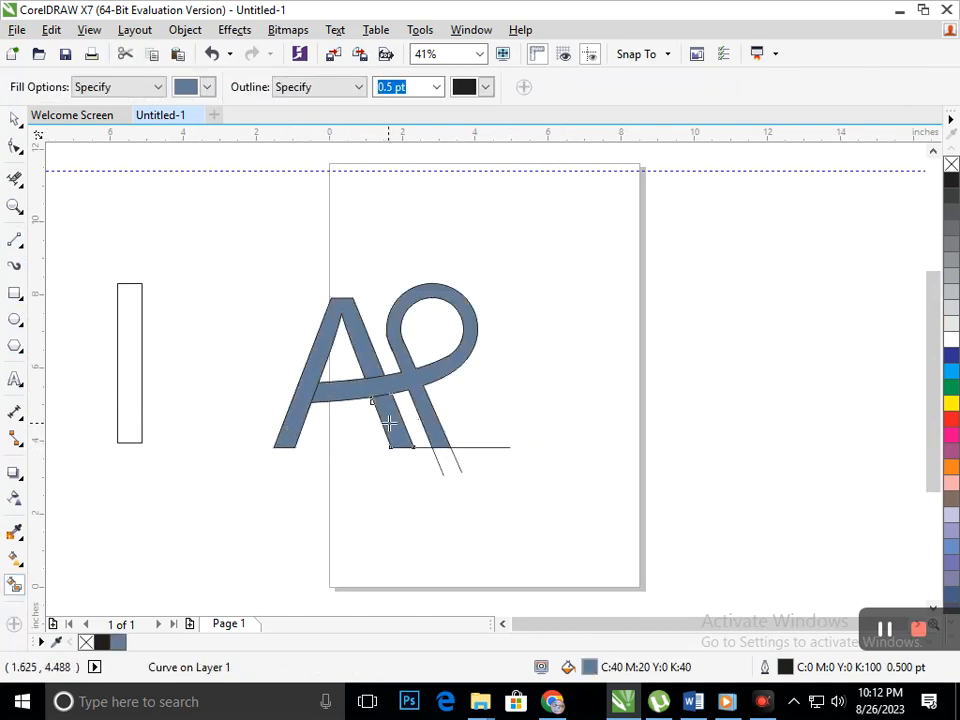
Step: Recolor the A's lower right leg and main body red, C:0 M:100 Y:100 K:0
click(951, 418)
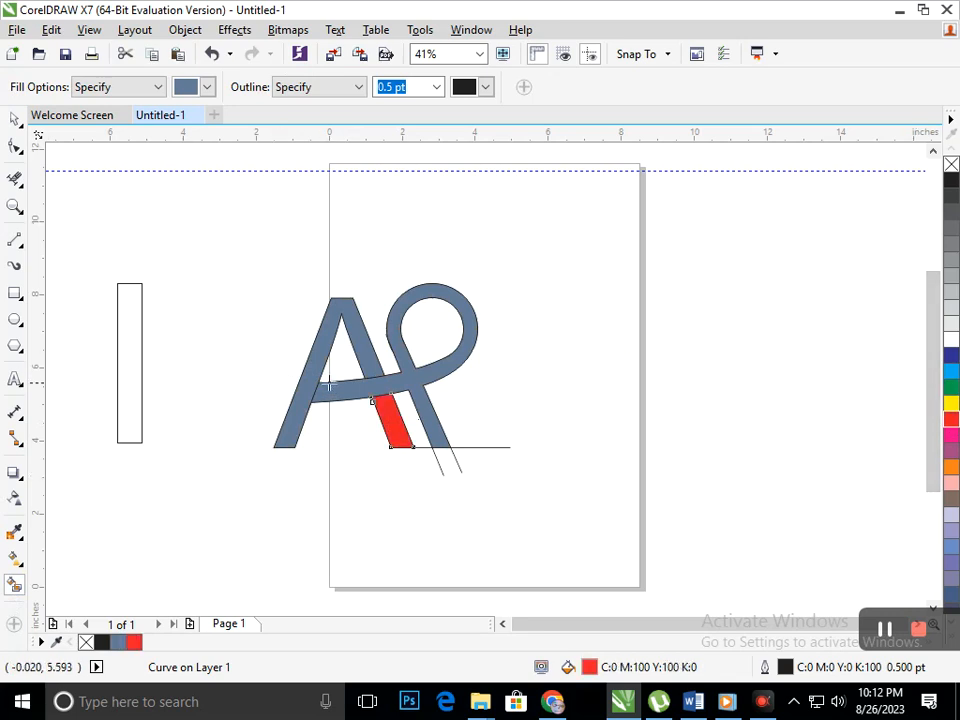
click(366, 355)
click(951, 418)
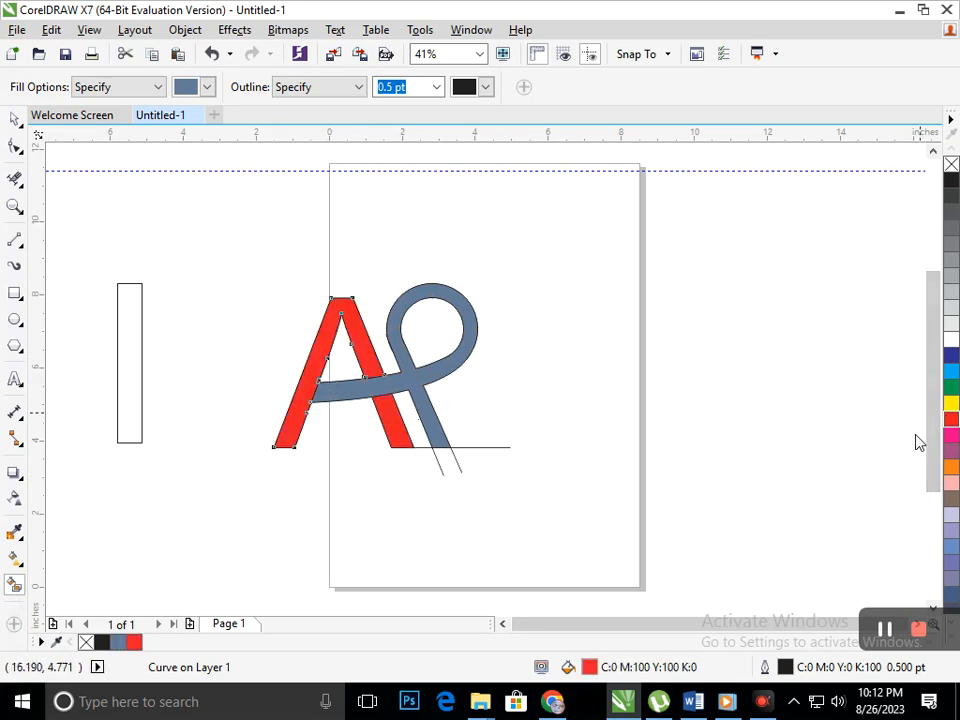
Step: Delete the spare tall rectangle, the slanted line ends below the letters and the horizontal baseline
click(15, 118)
click(124, 418)
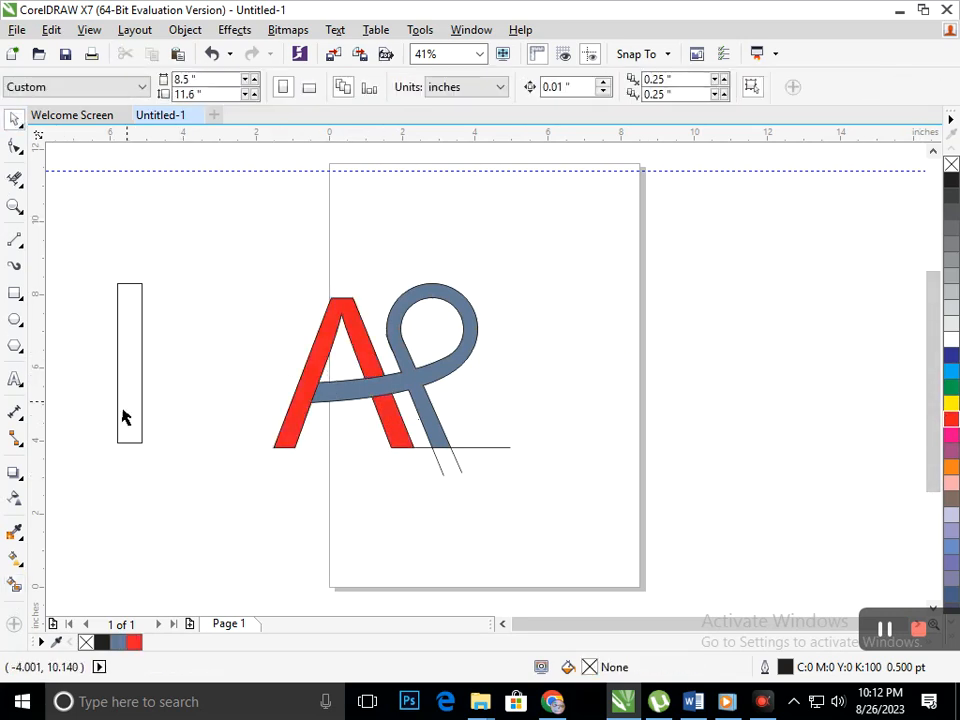
click(118, 413)
key(Delete)
click(452, 485)
click(443, 469)
click(461, 467)
key(Delete)
click(474, 449)
key(Delete)
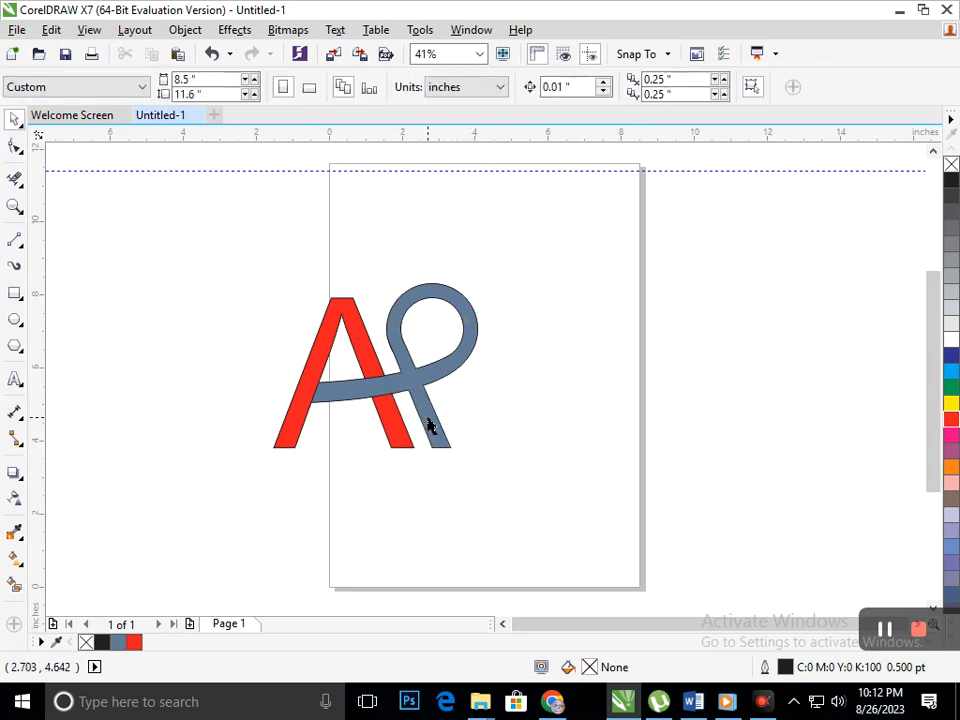
Step: Apply a linear fountain fill to the ring and swoosh shape from its top to below its leg, ending in orange
click(430, 425)
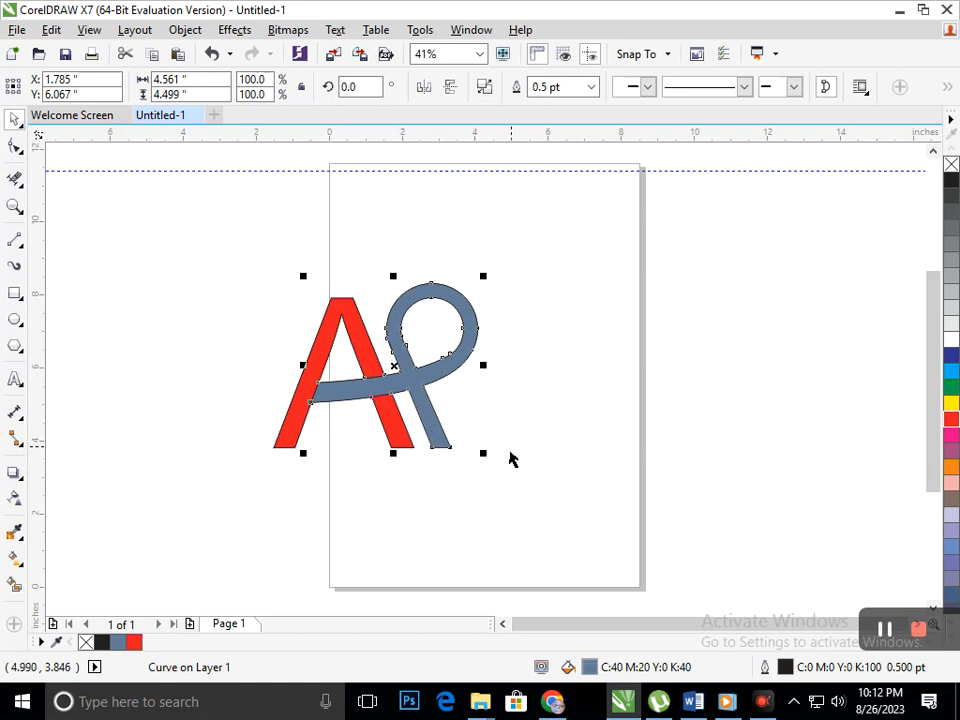
click(20, 565)
click(70, 556)
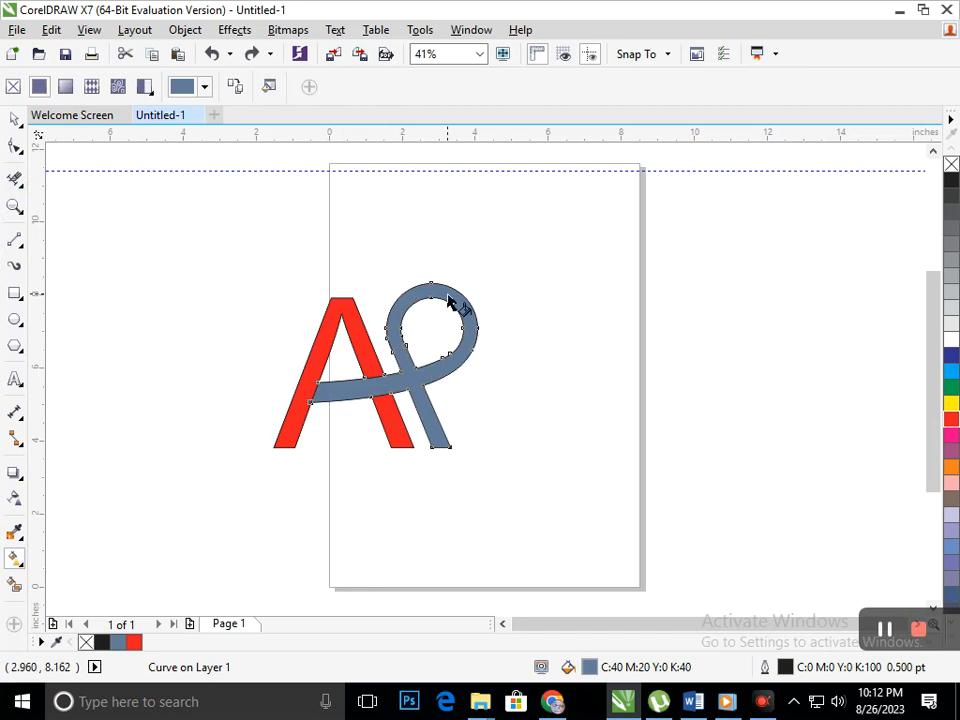
drag(430, 293, 438, 484)
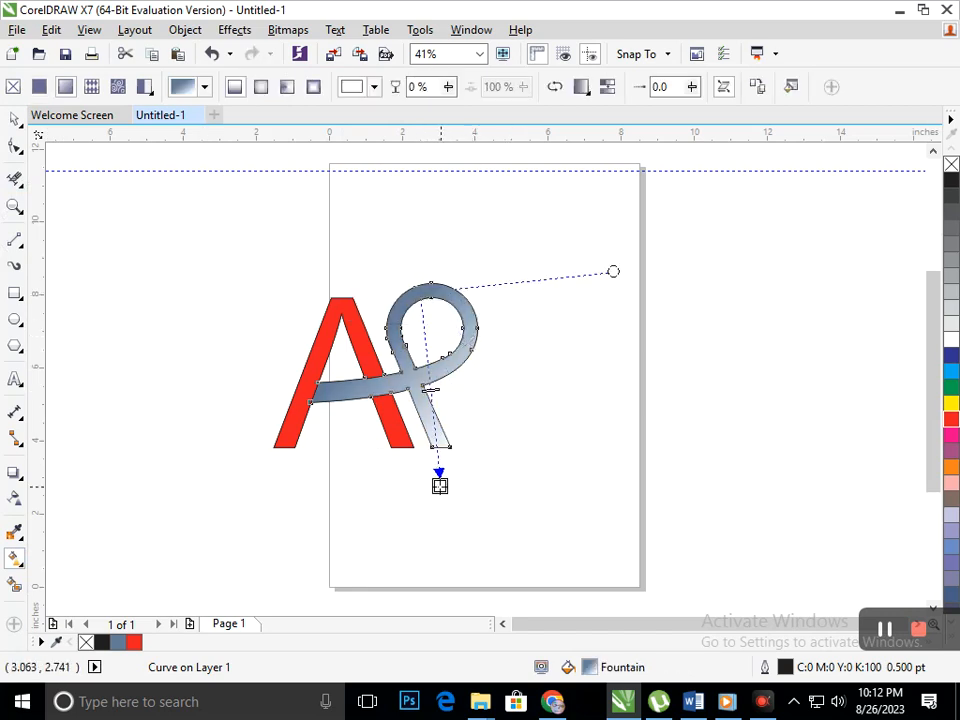
click(951, 468)
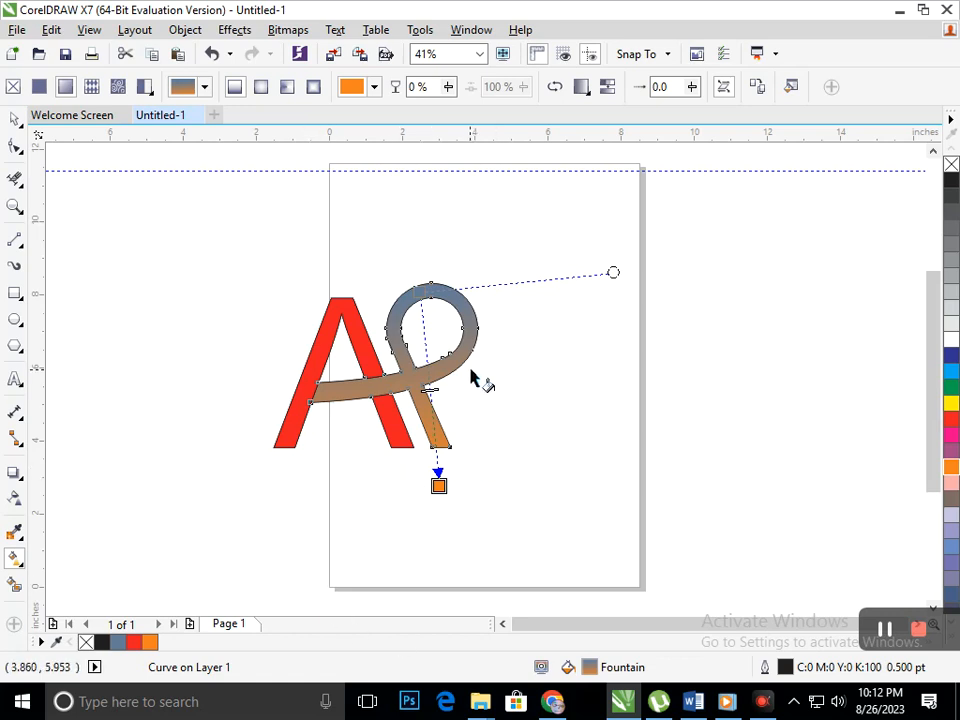
Step: Undo the accidental move of the A's lower right leg and group both red pieces of the A
click(15, 119)
drag(396, 446, 339, 465)
key(ctrl+z)
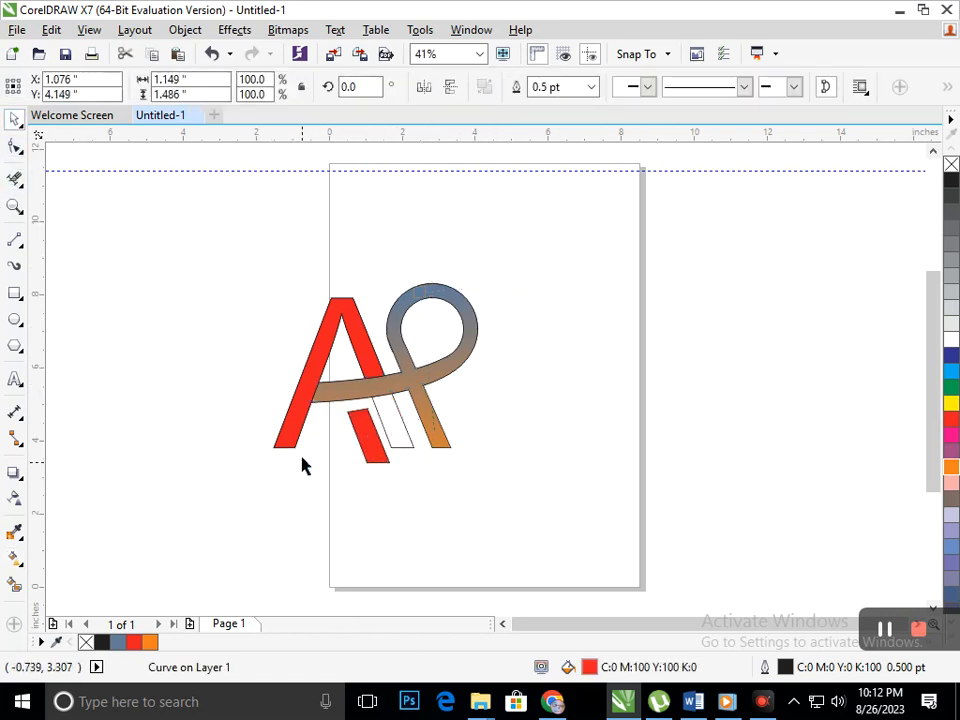
shift+click(370, 318)
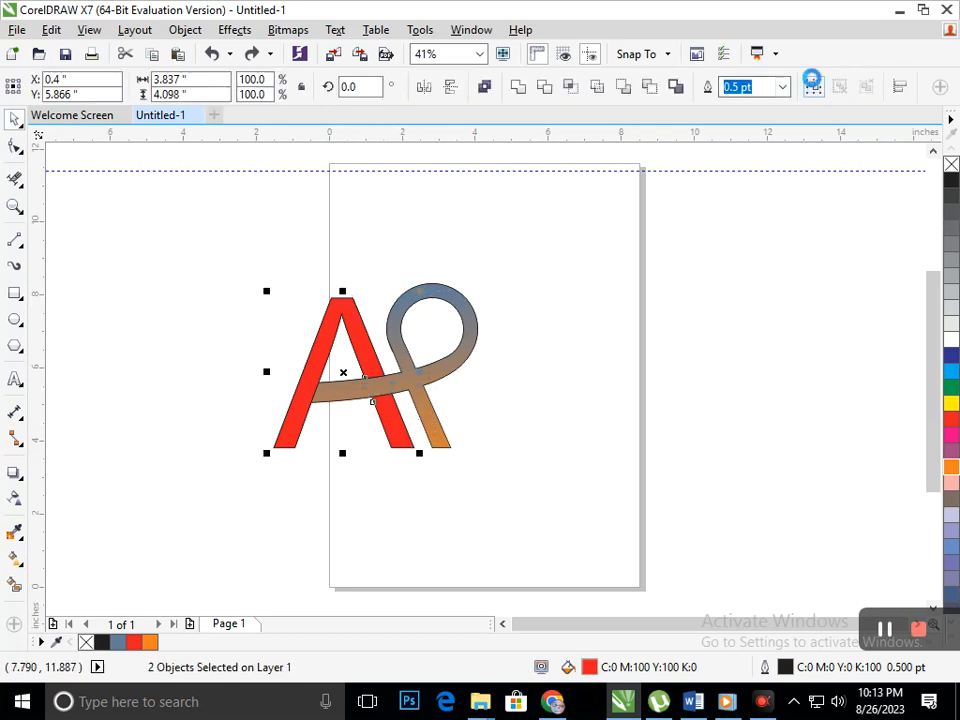
click(812, 84)
Step: Apply a linear fountain fill to the grouped A, running from its apex to just below its right leg
click(24, 584)
click(40, 557)
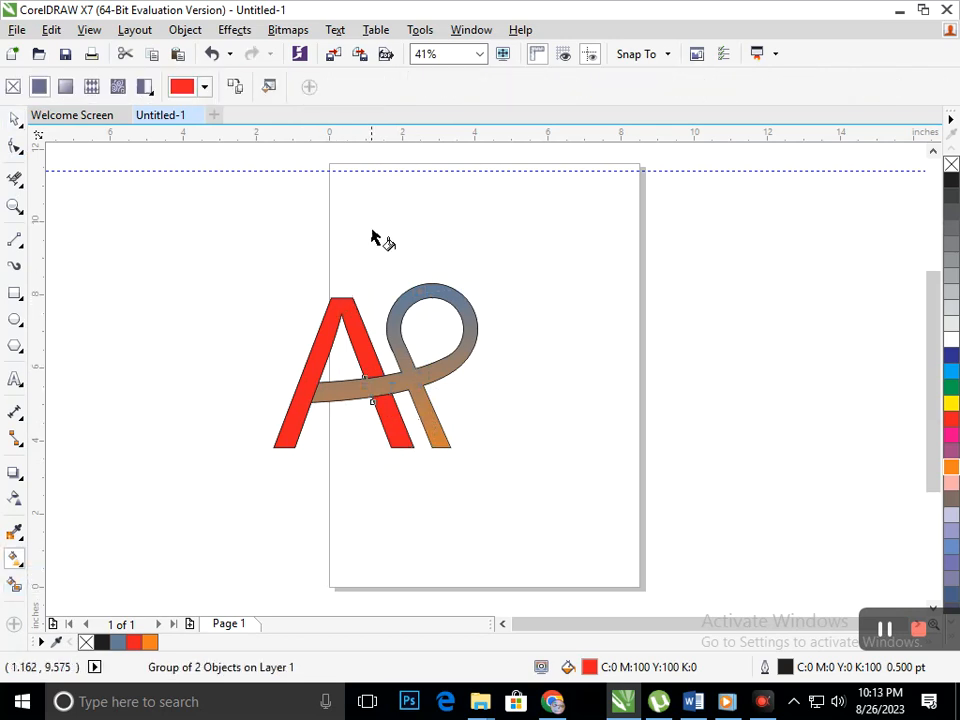
drag(342, 313, 390, 480)
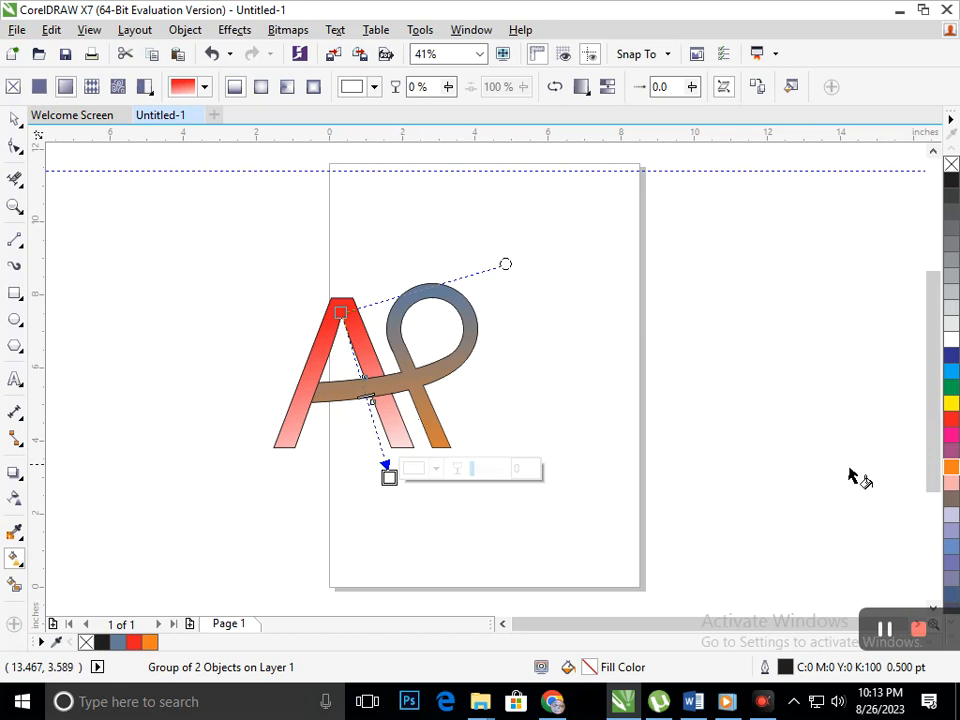
Step: Try plum, cyan, blue, orange and Dark Brown as the end color of the grouped A's gradient
click(952, 452)
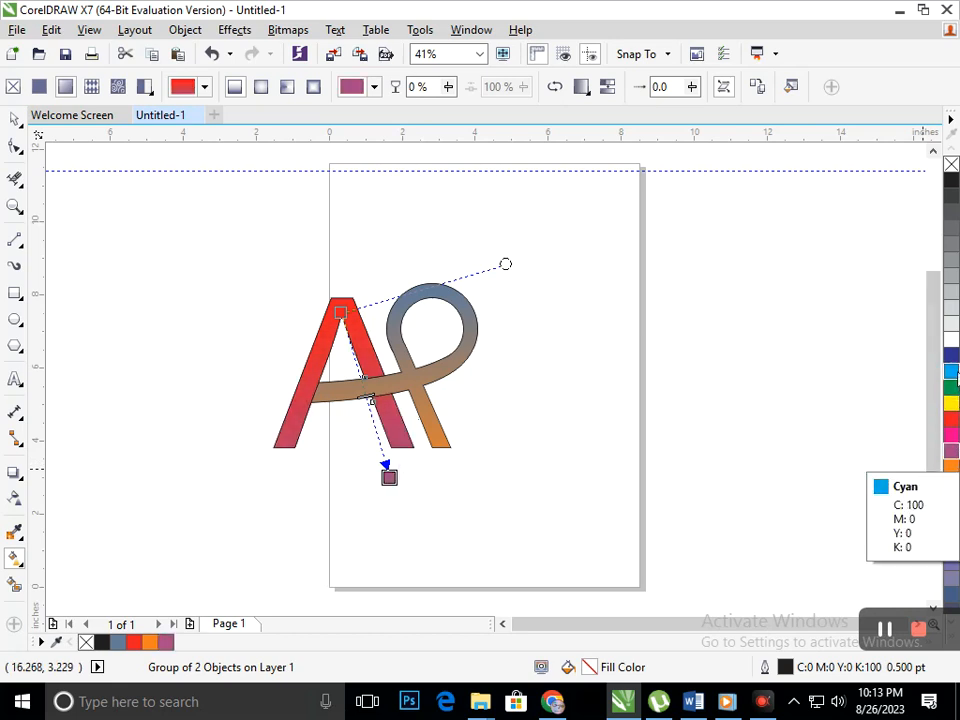
click(953, 371)
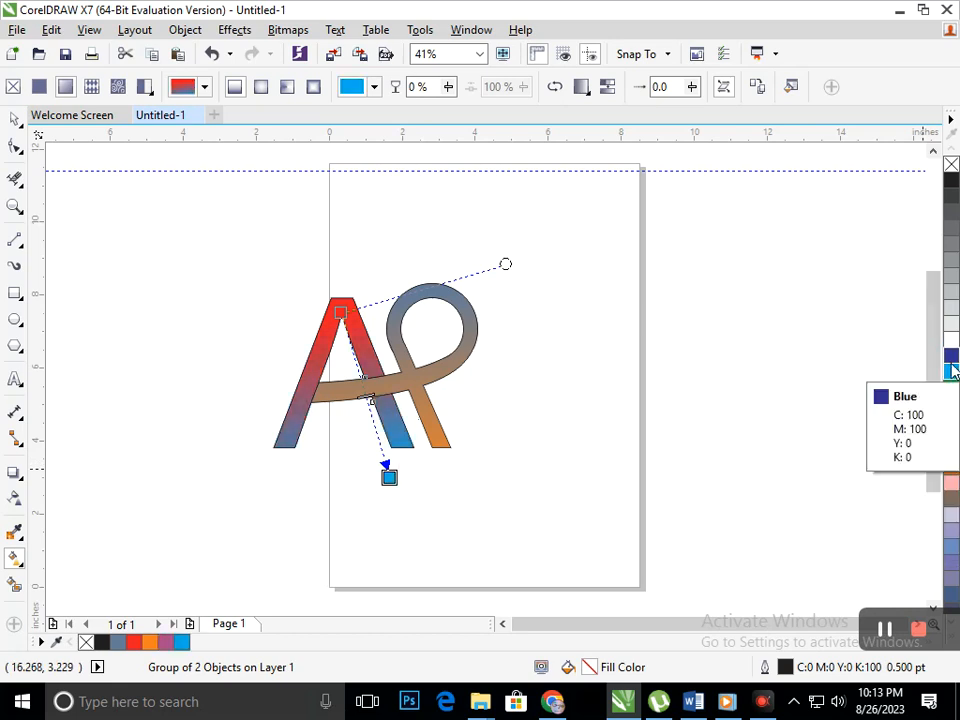
click(951, 356)
click(951, 373)
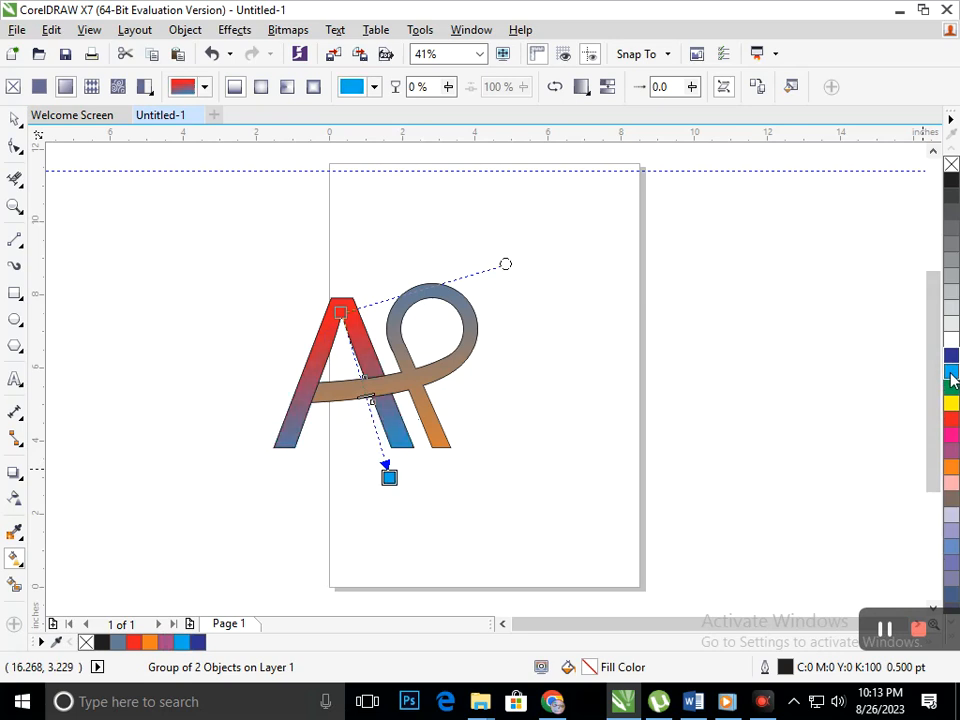
click(953, 470)
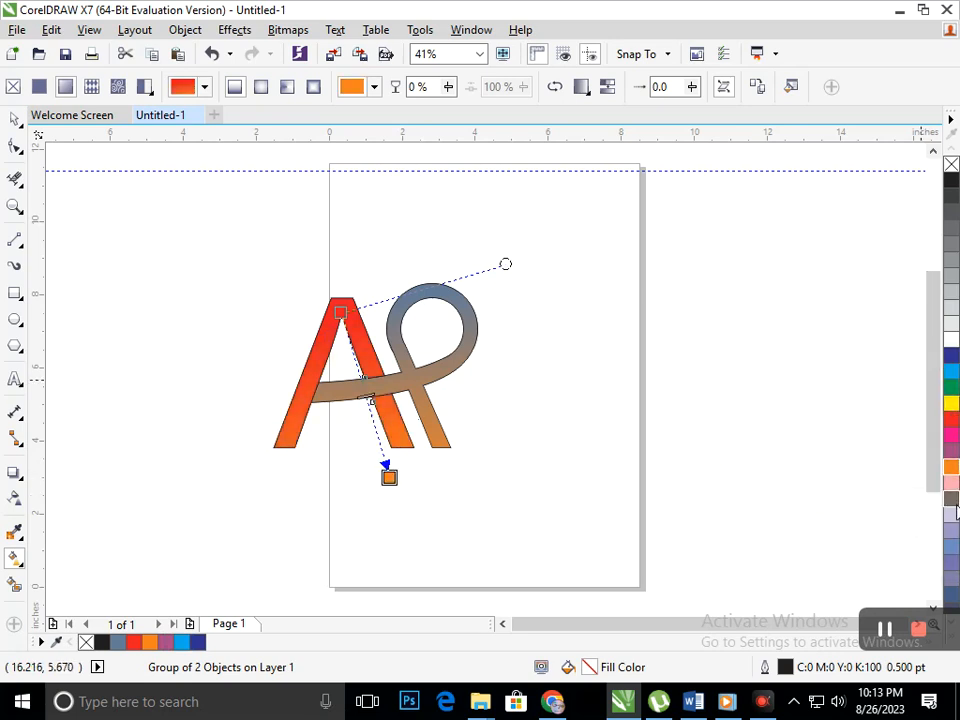
click(953, 499)
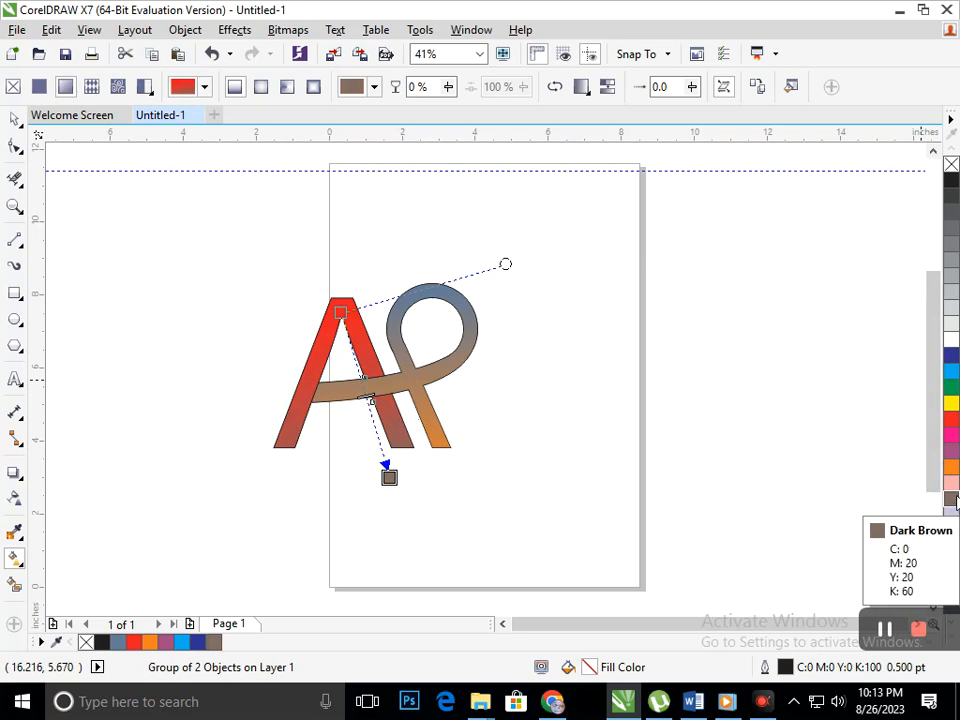
Step: Color the grouped A's outline magenta and try magenta, blue, plum, yellow and green as the gradient's end color
click(953, 437)
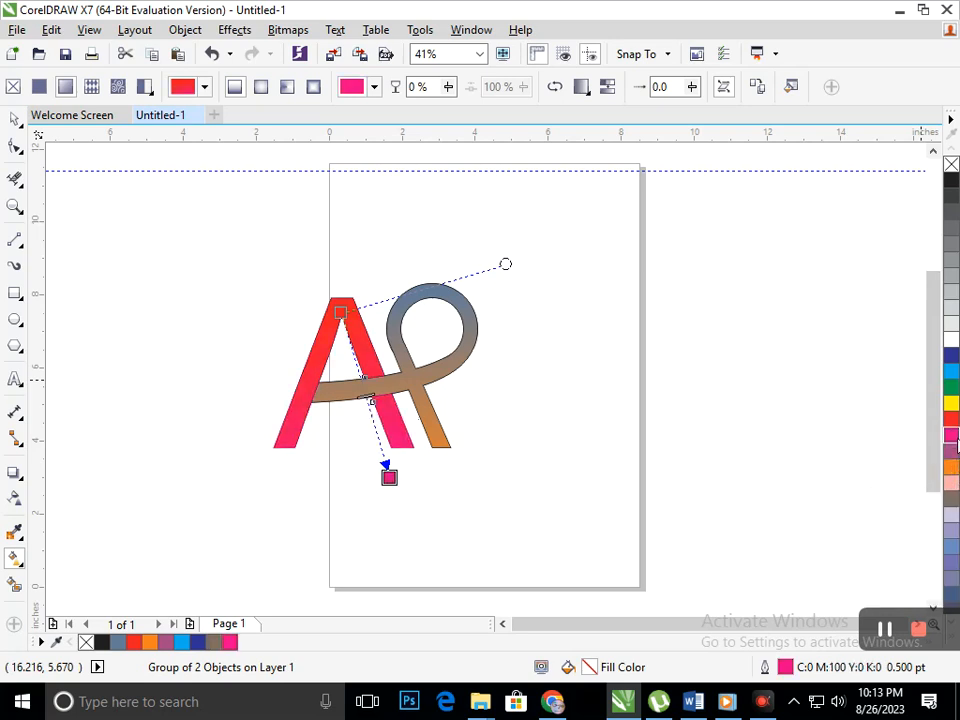
click(953, 356)
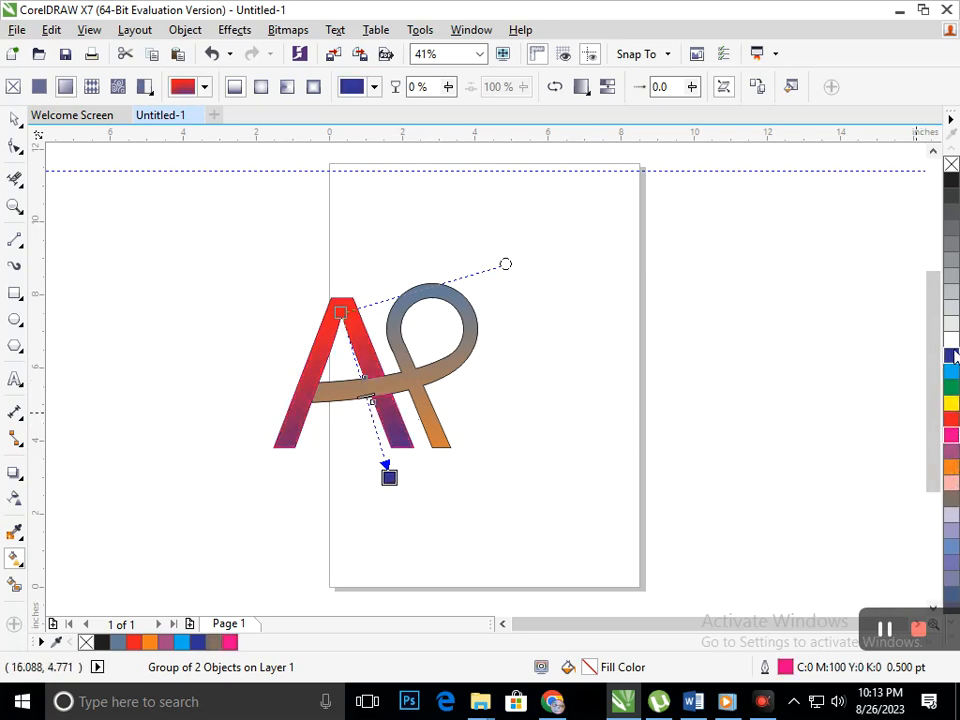
click(953, 452)
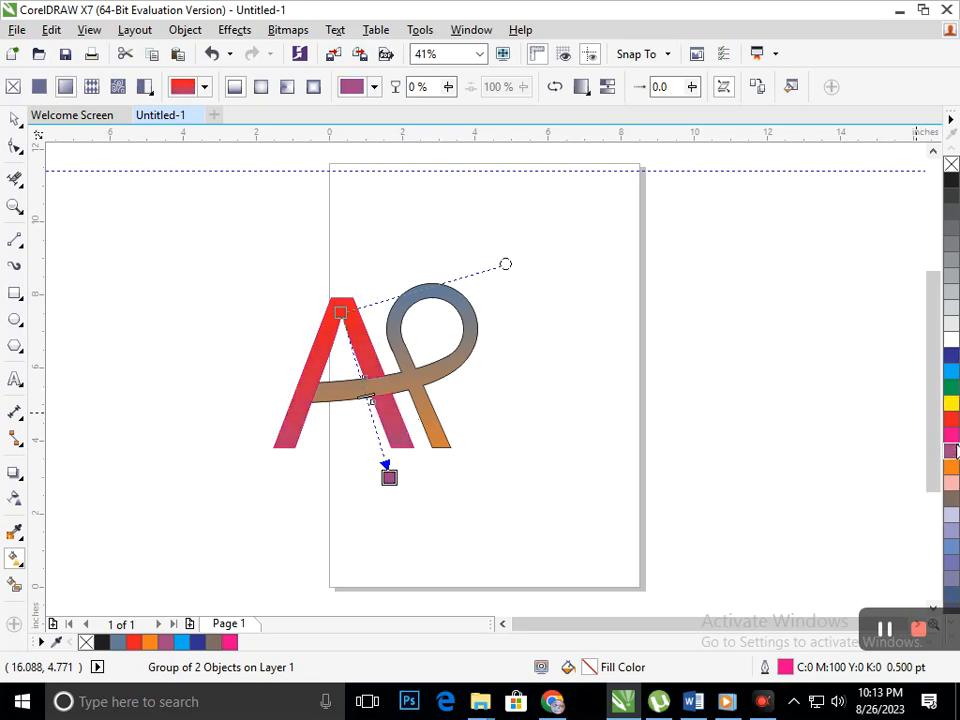
click(953, 437)
click(953, 403)
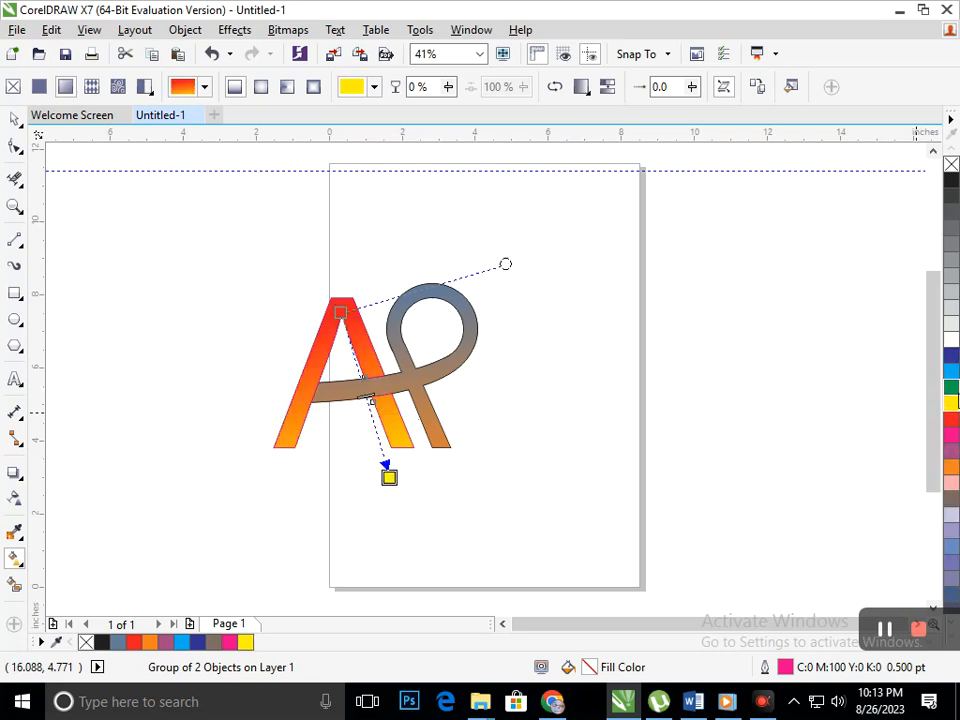
click(953, 388)
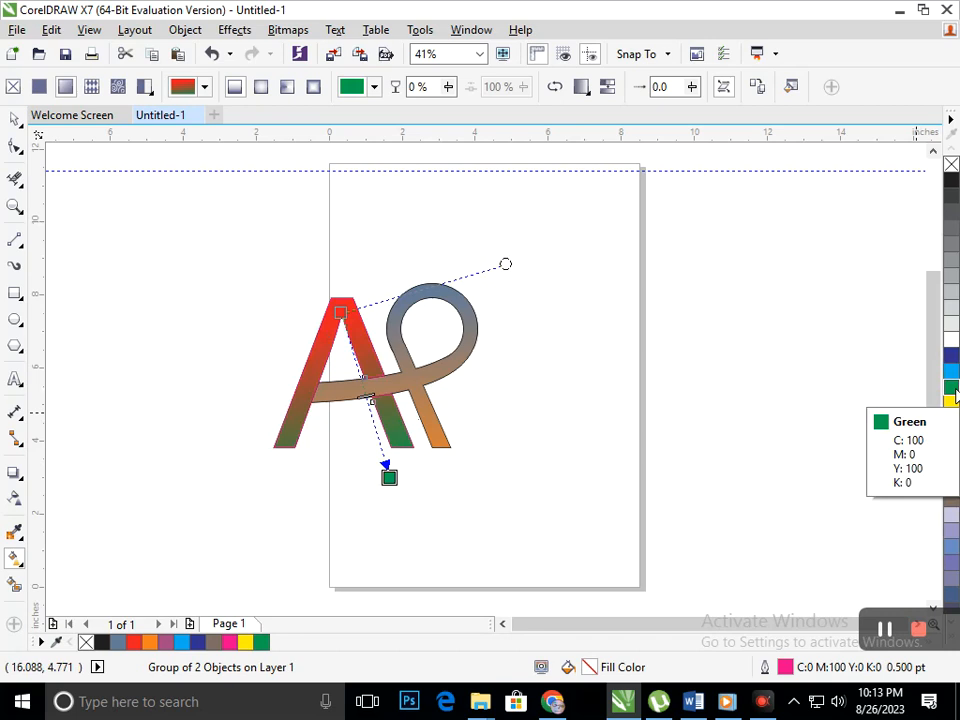
Step: Try orange, pink, plum and green as the end color of the grouped A's gradient, settling on dark blue
click(953, 468)
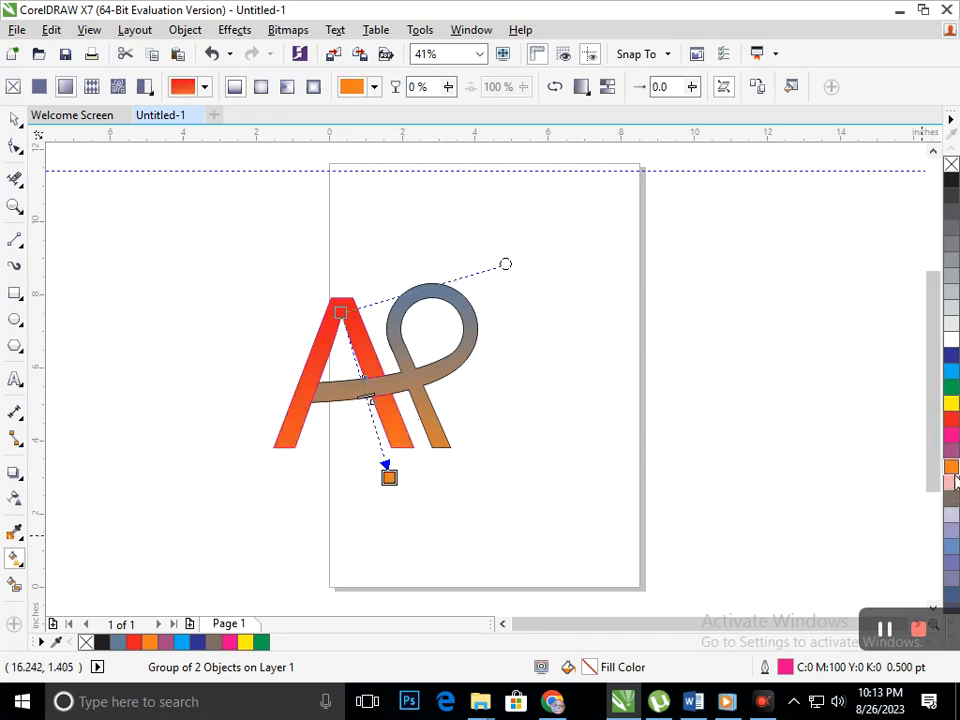
click(951, 484)
click(951, 548)
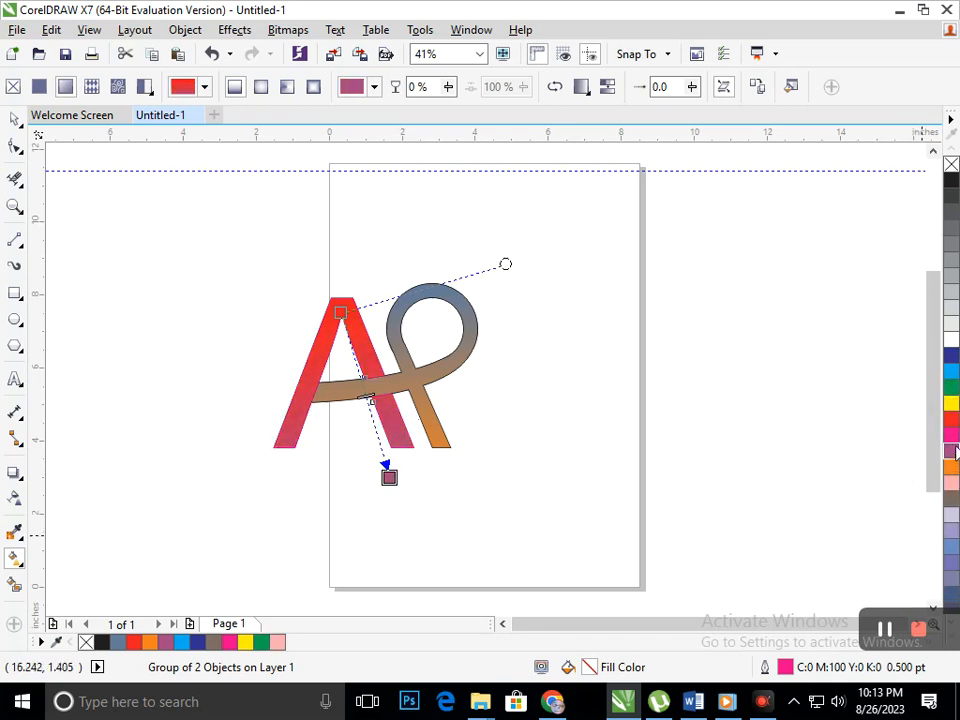
click(951, 388)
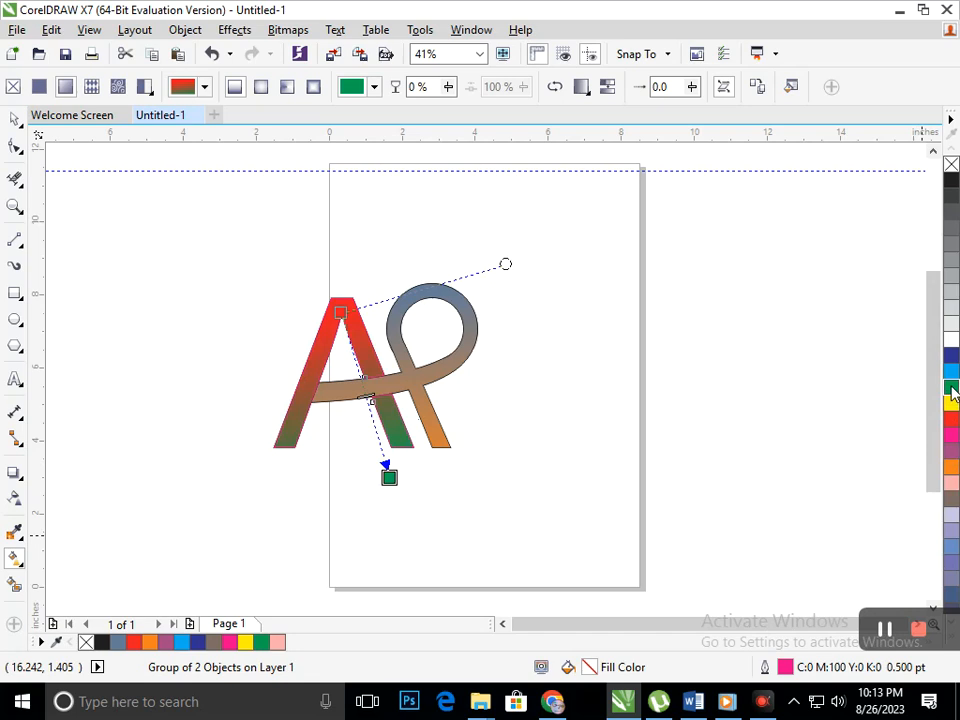
click(951, 450)
click(951, 466)
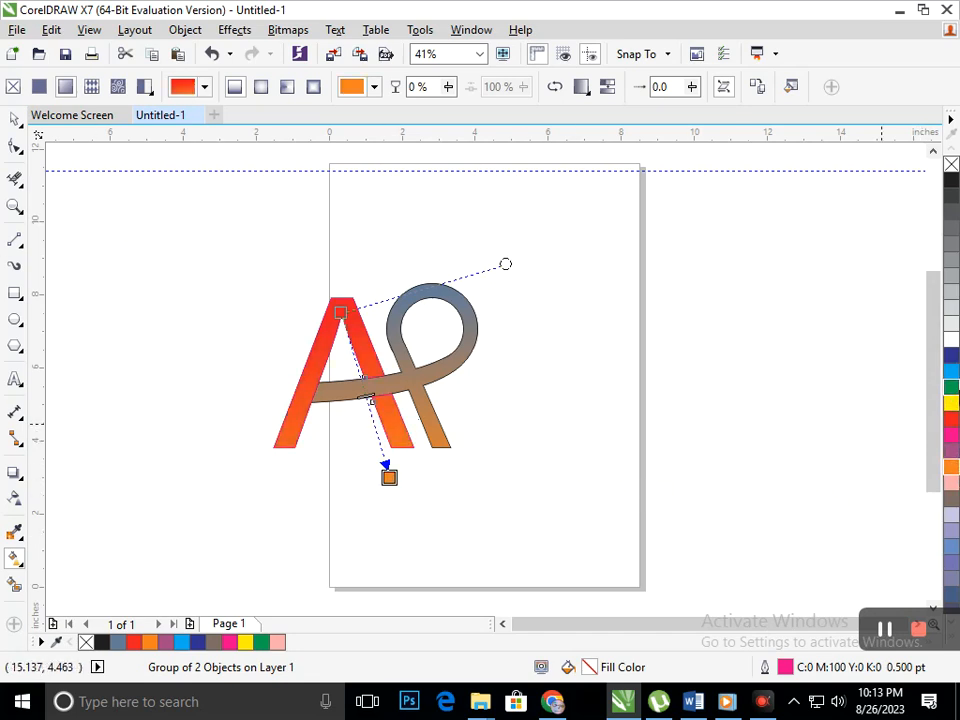
click(953, 357)
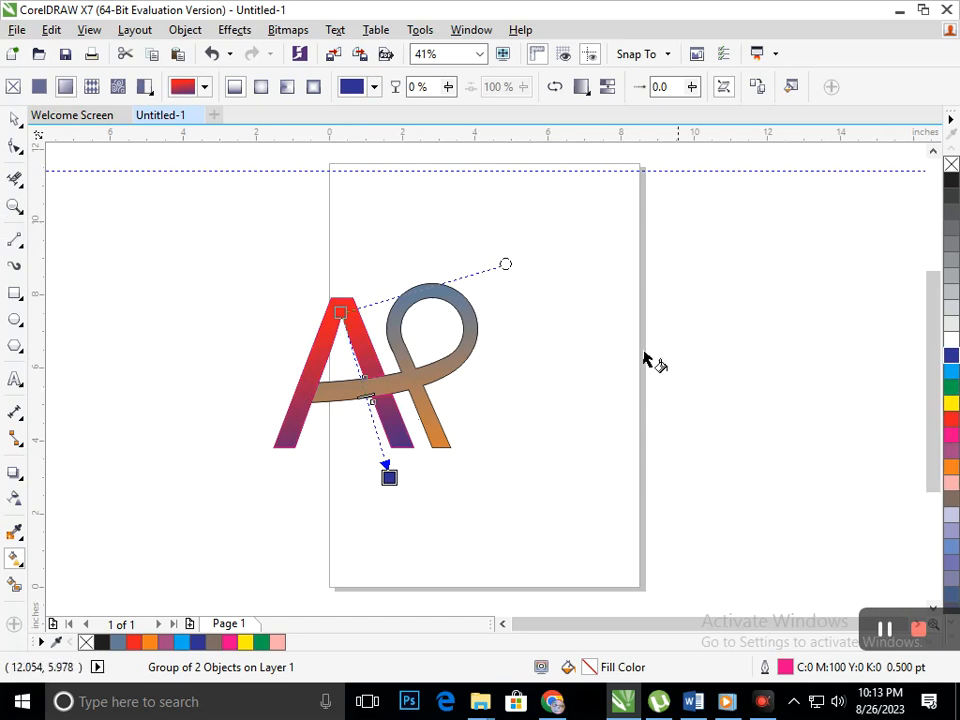
Step: Color the start of the A's gradient black at the apex and add a yellow color node midway along it
click(340, 313)
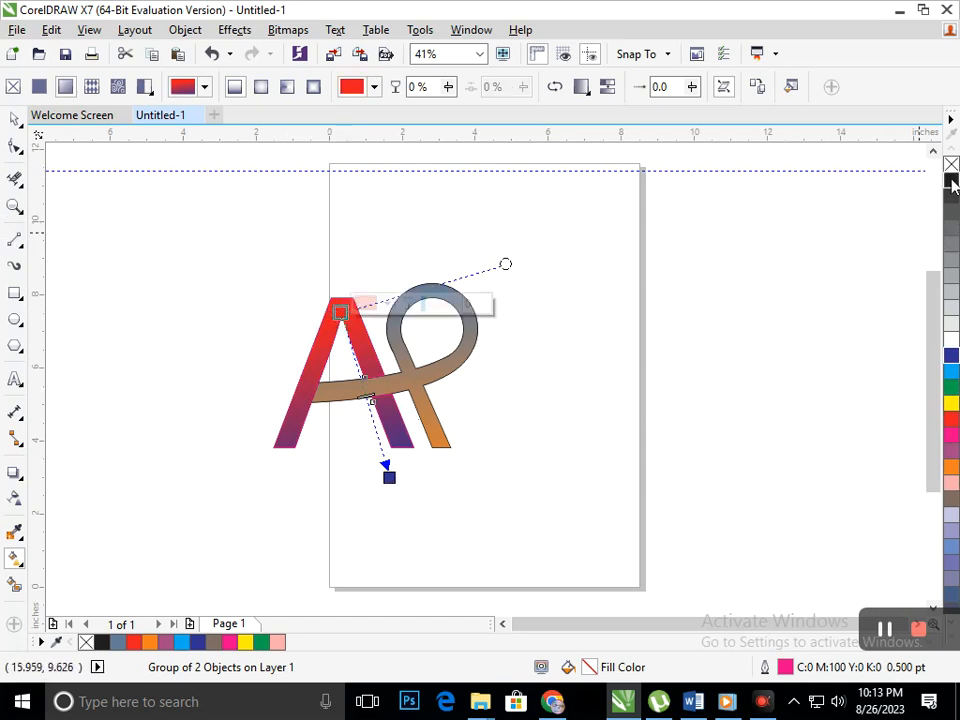
click(952, 181)
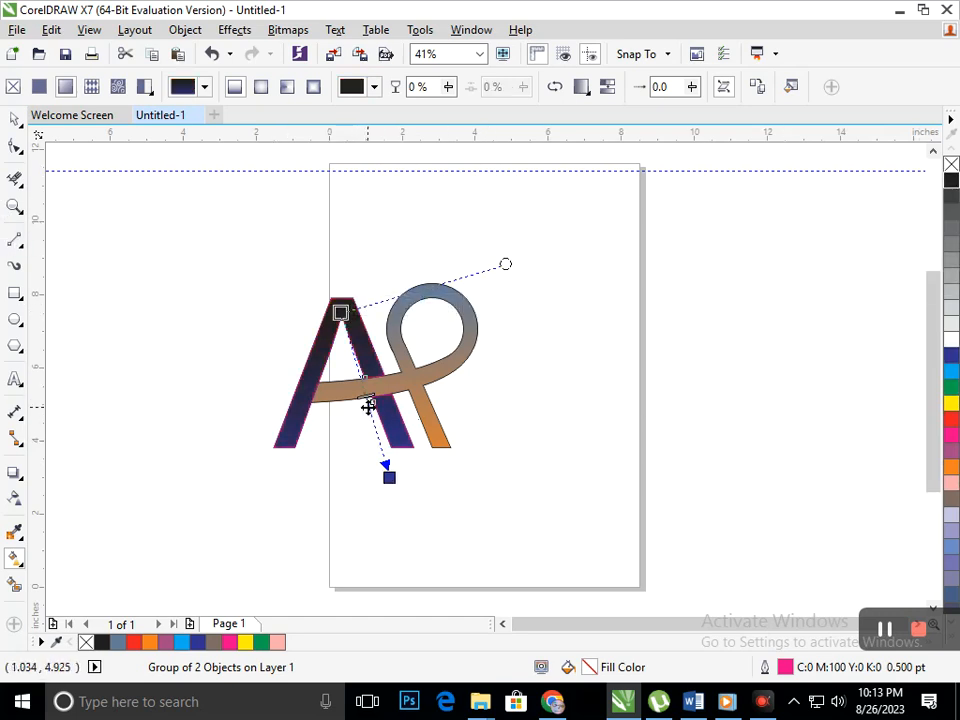
click(951, 403)
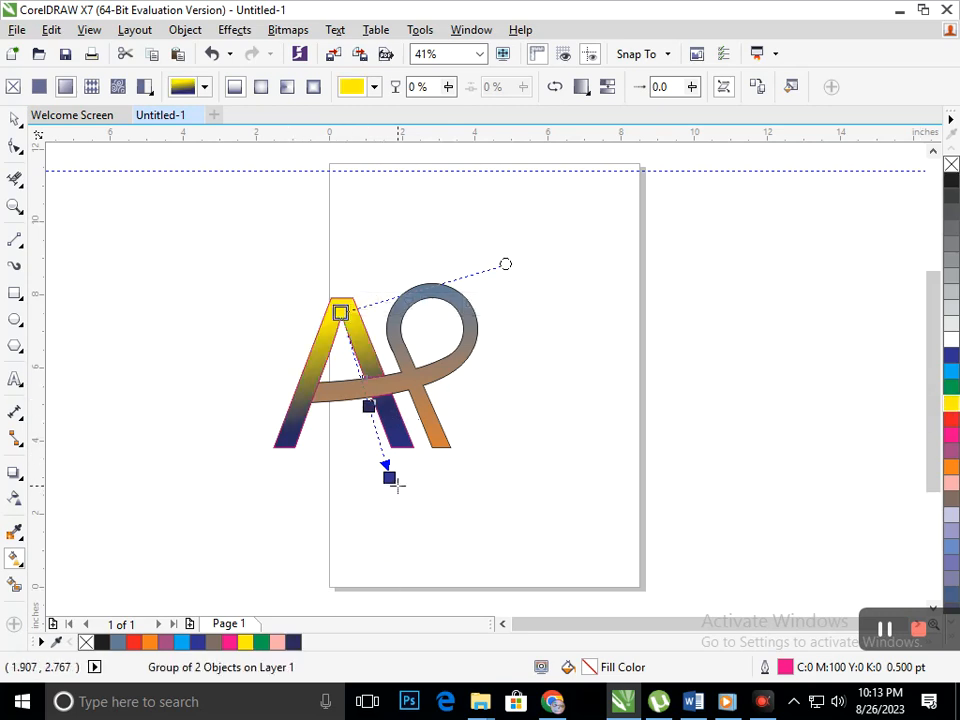
click(368, 405)
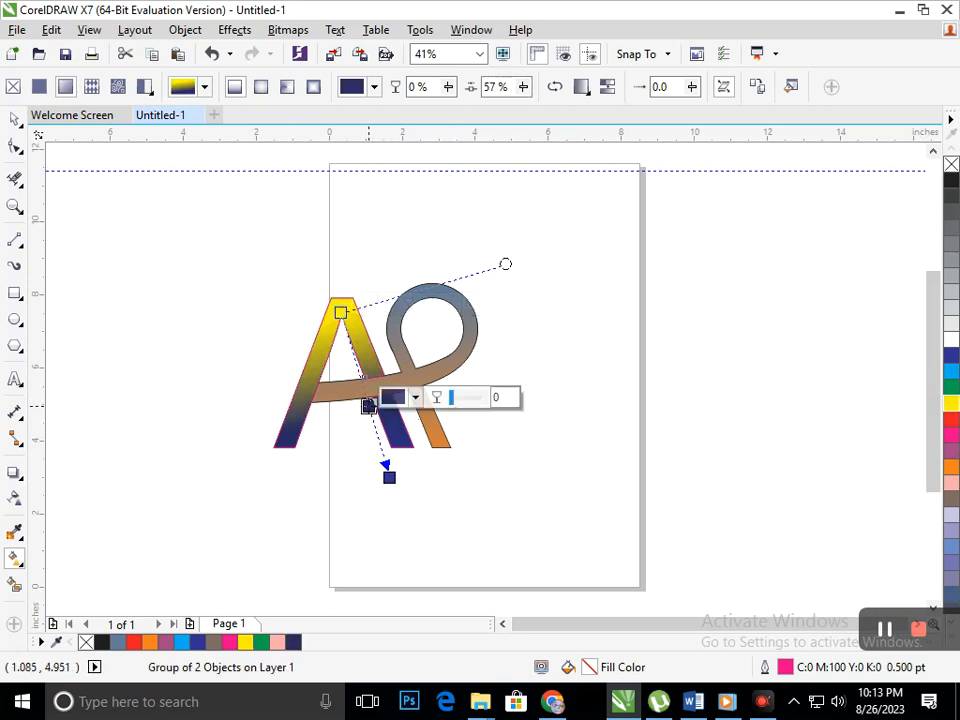
click(951, 403)
click(340, 312)
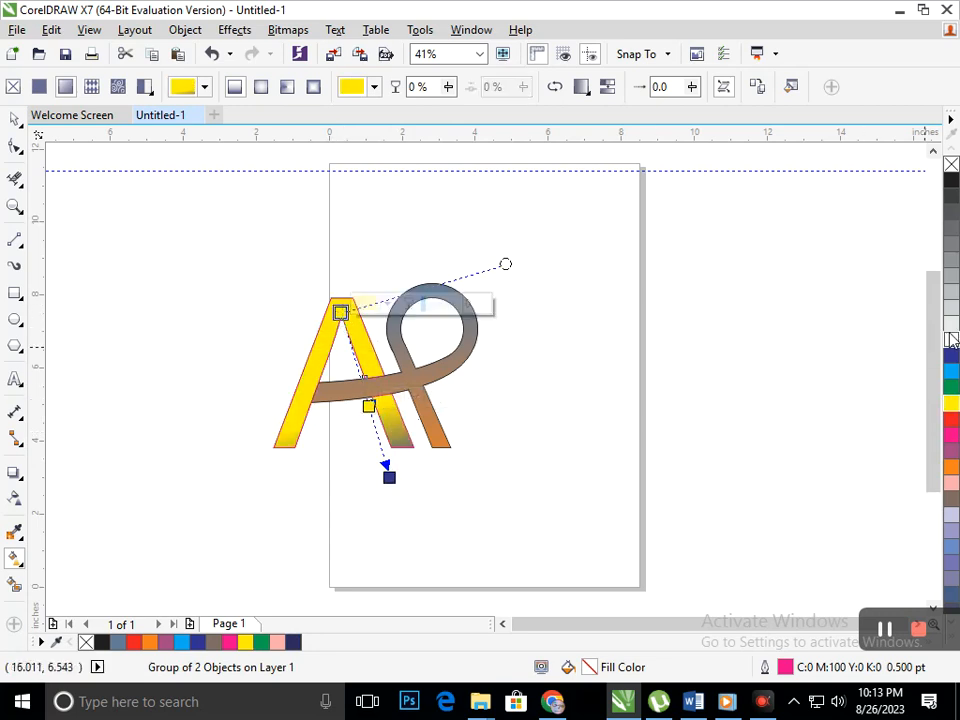
click(951, 181)
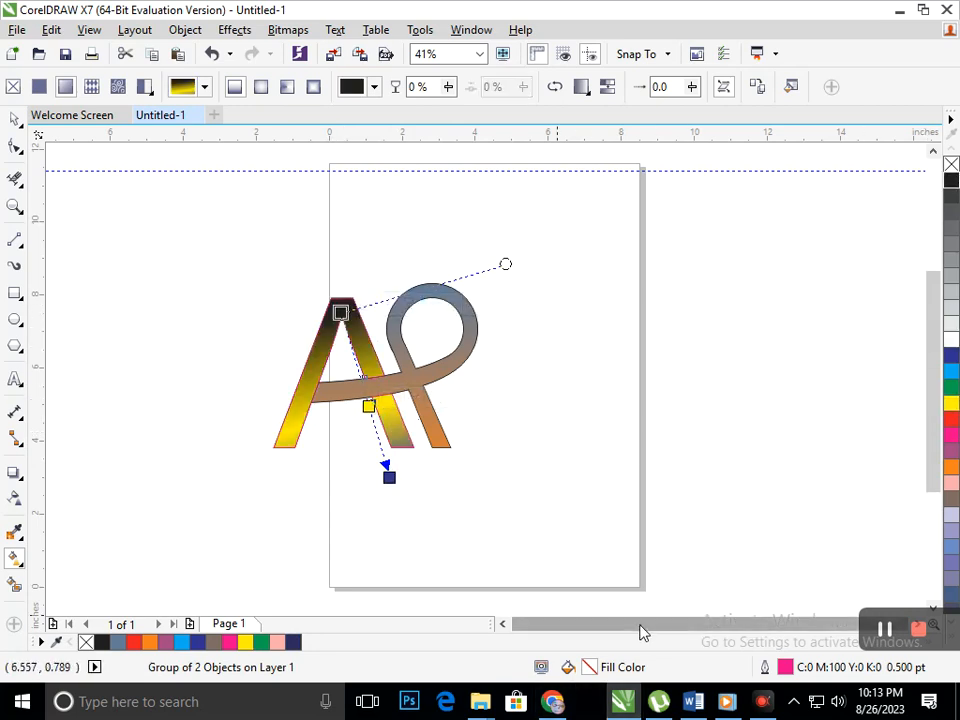
click(15, 119)
click(133, 358)
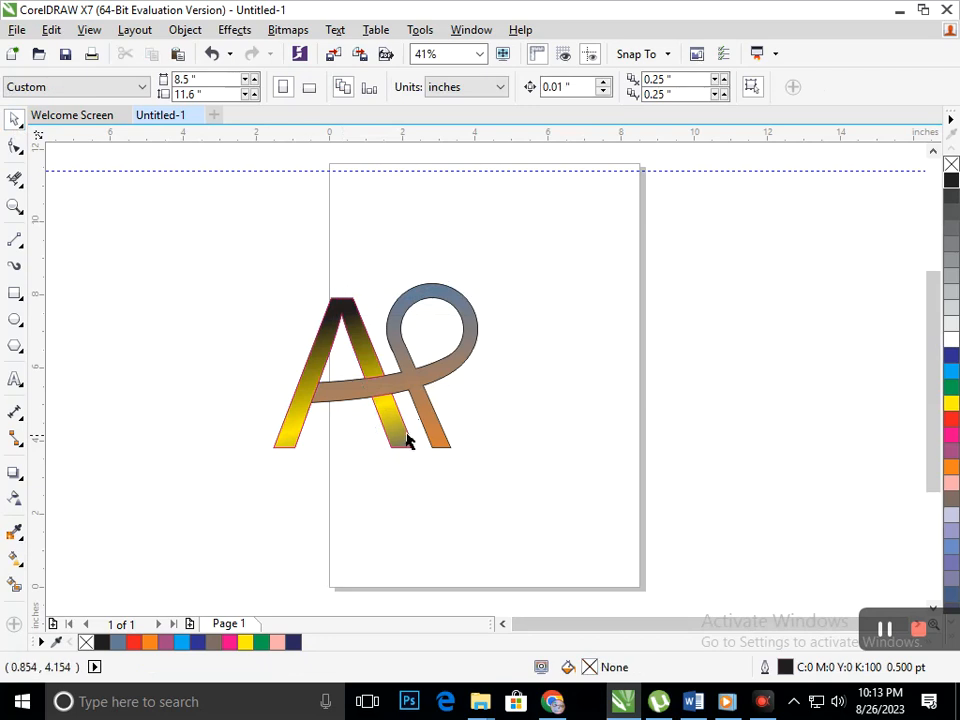
Step: Undo the accidental move of the slanted leg, select the whole logo and move it right onto the page
drag(428, 431, 483, 433)
key(ctrl+z)
drag(219, 234, 535, 511)
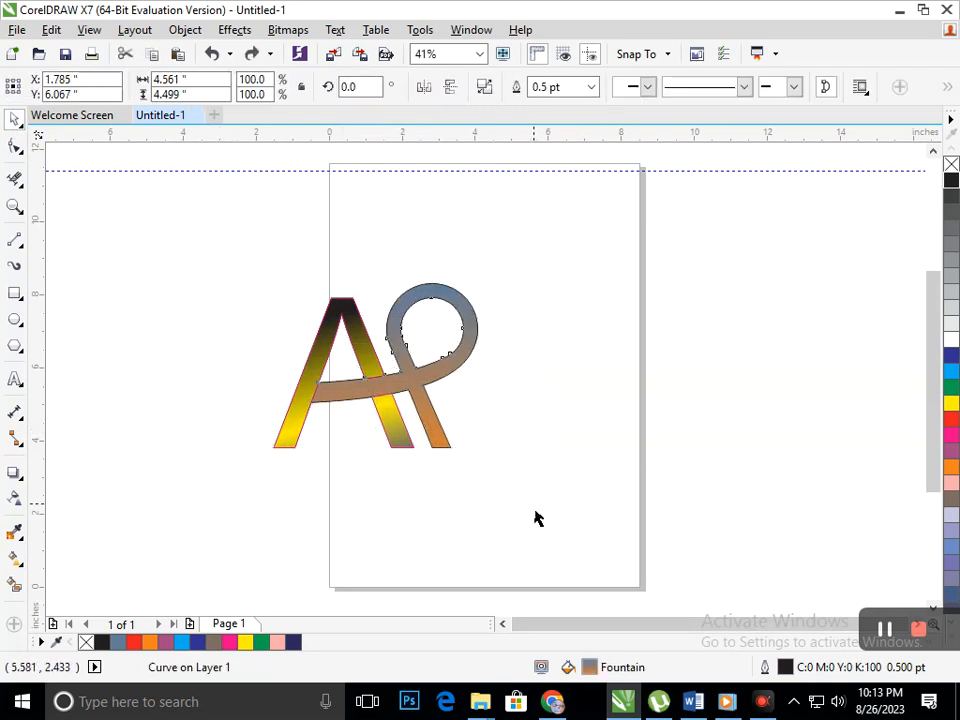
drag(341, 430, 430, 437)
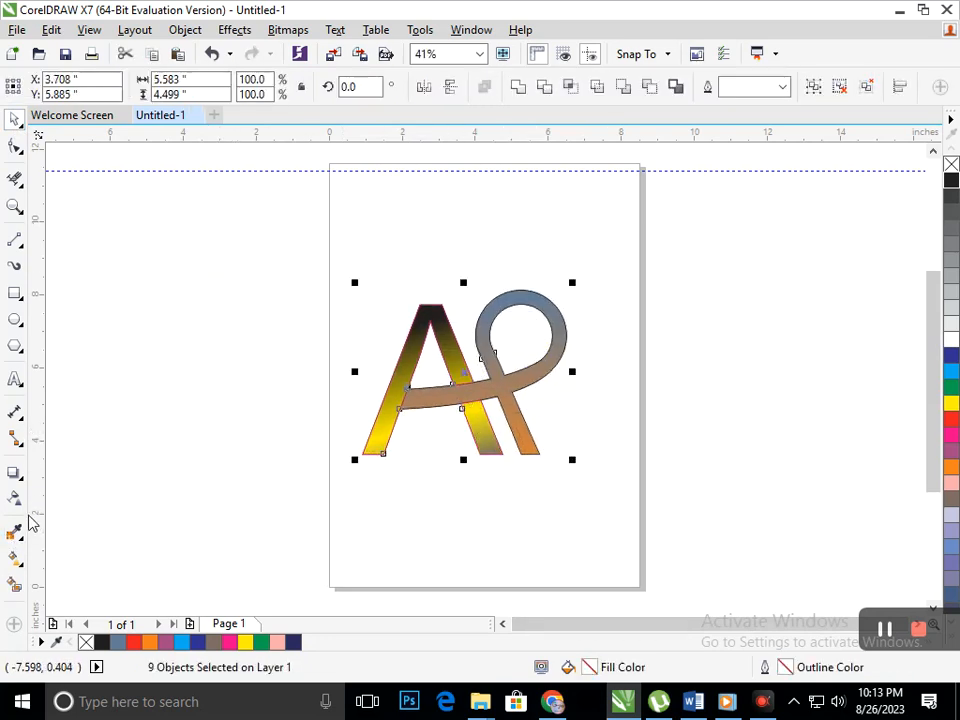
Step: Apply a one-step inside contour to the grouped A and try offsets around 0.15 inches
click(18, 476)
click(64, 492)
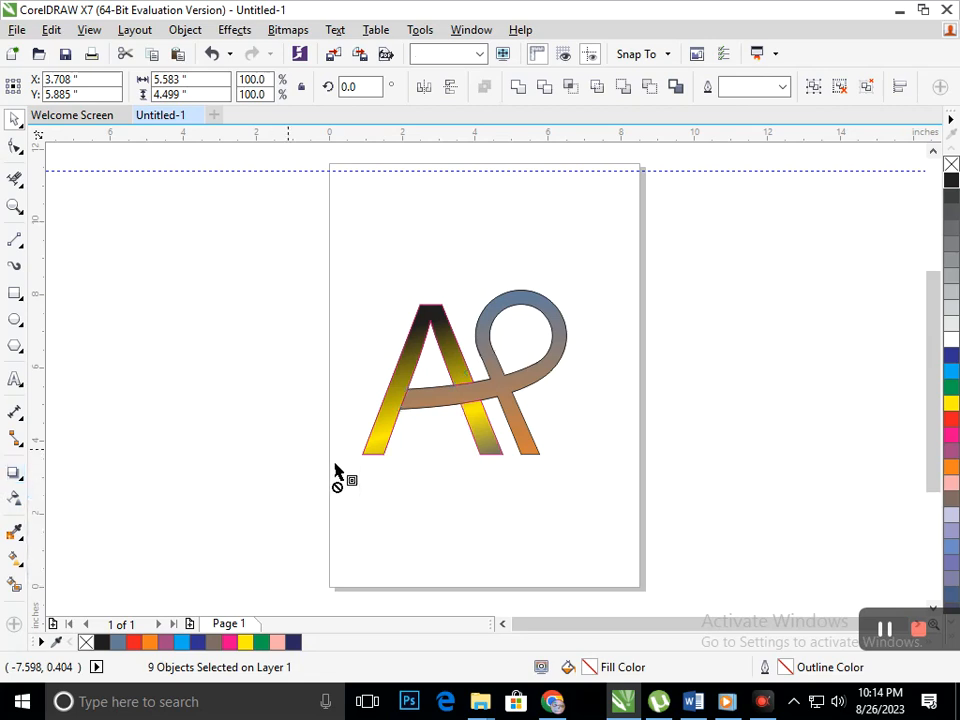
click(371, 453)
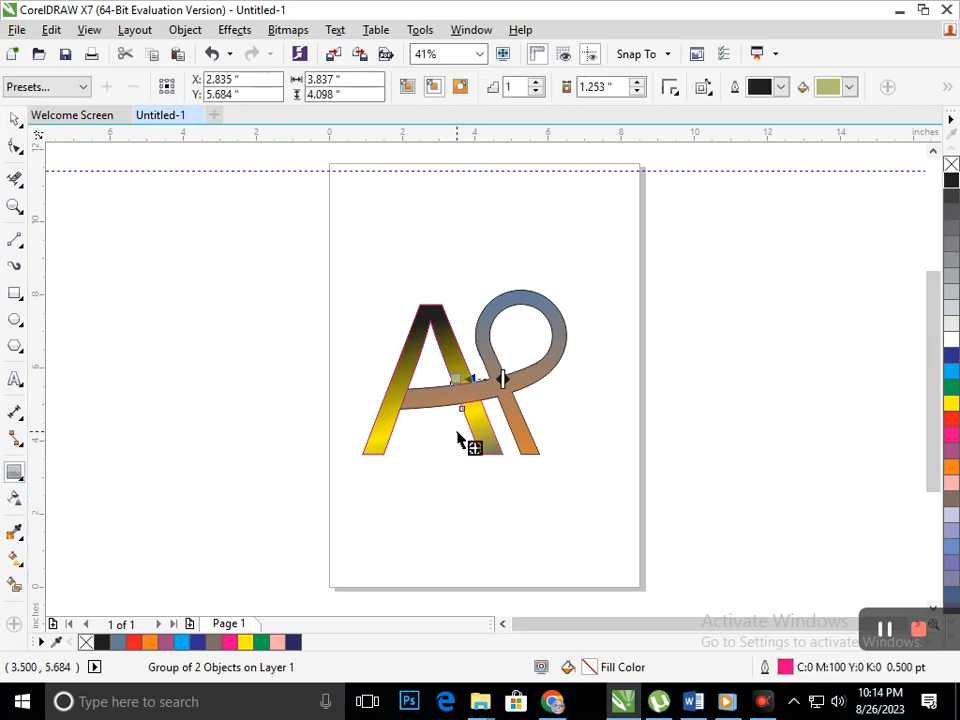
drag(460, 440, 459, 443)
click(504, 381)
click(637, 83)
click(637, 83)
click(637, 83)
click(640, 83)
click(640, 83)
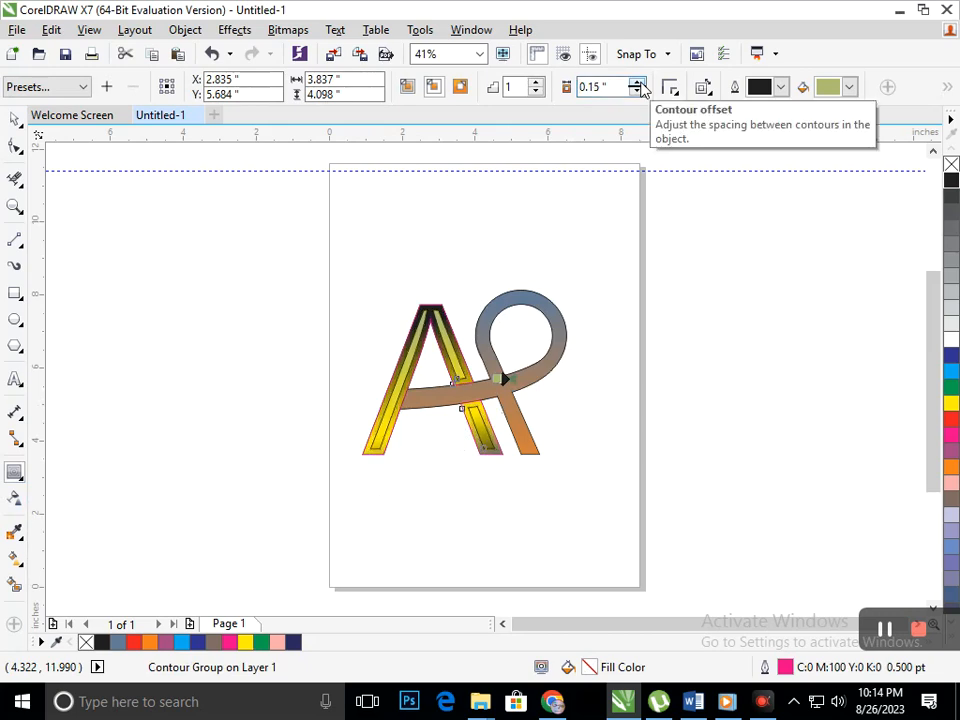
click(638, 83)
click(638, 91)
click(638, 91)
Step: Undo the contour on the A and the move of the whole logo
key(ctrl+z)
key(ctrl+z)
key(ctrl+z)
key(ctrl+z)
key(ctrl+z)
key(ctrl+z)
key(ctrl+z)
key(ctrl+z)
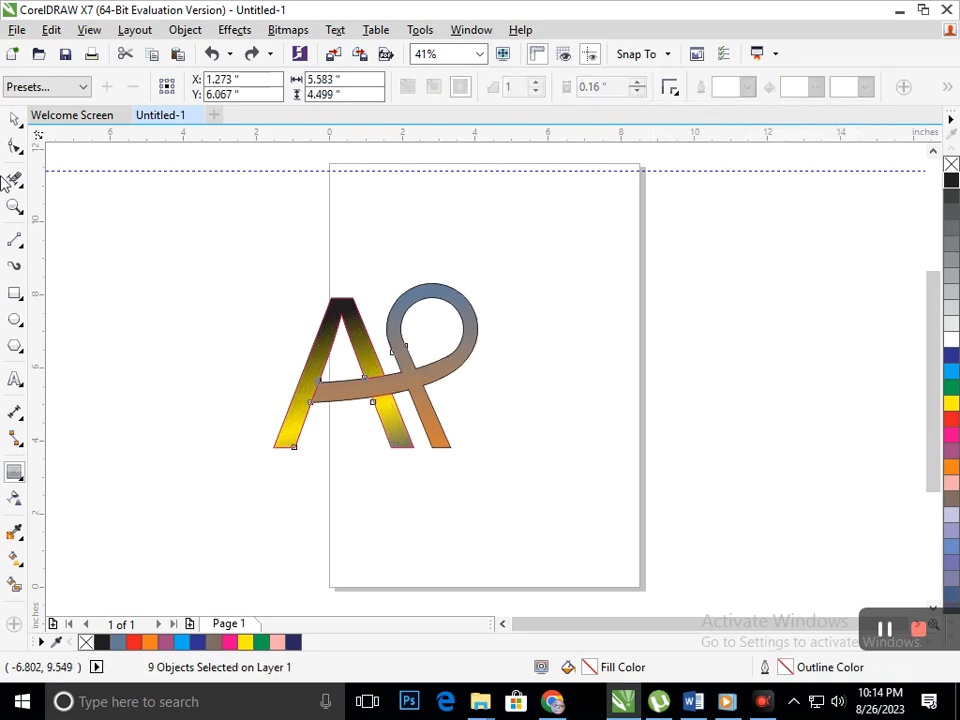
Step: Contour the grouped A, trying a freehand offset and the to-center and inside directions before choosing an outside contour
click(15, 120)
click(298, 435)
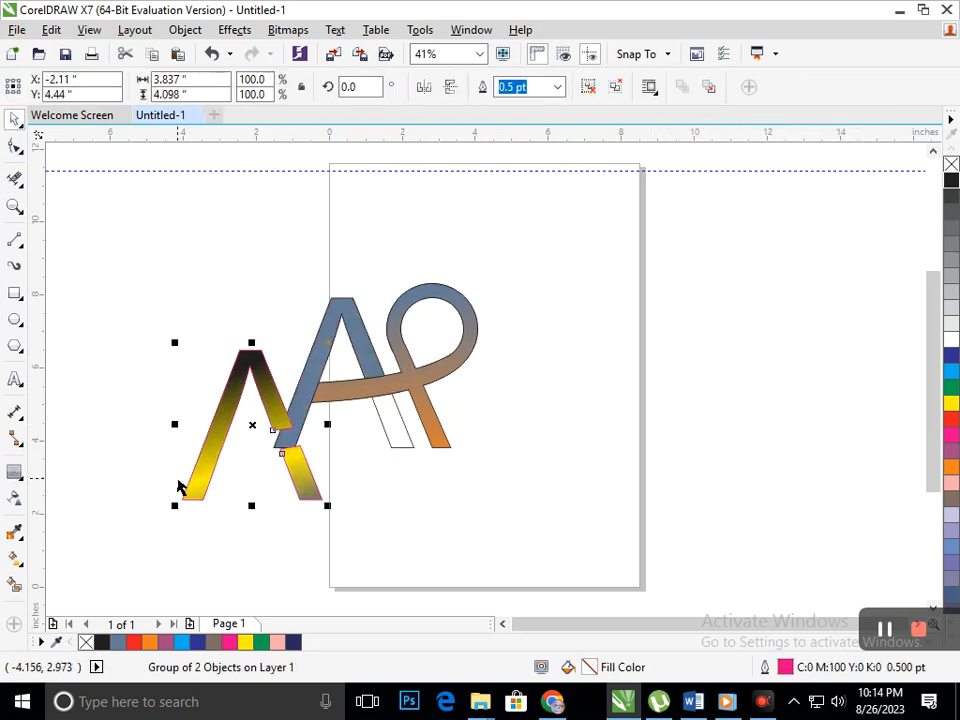
click(15, 472)
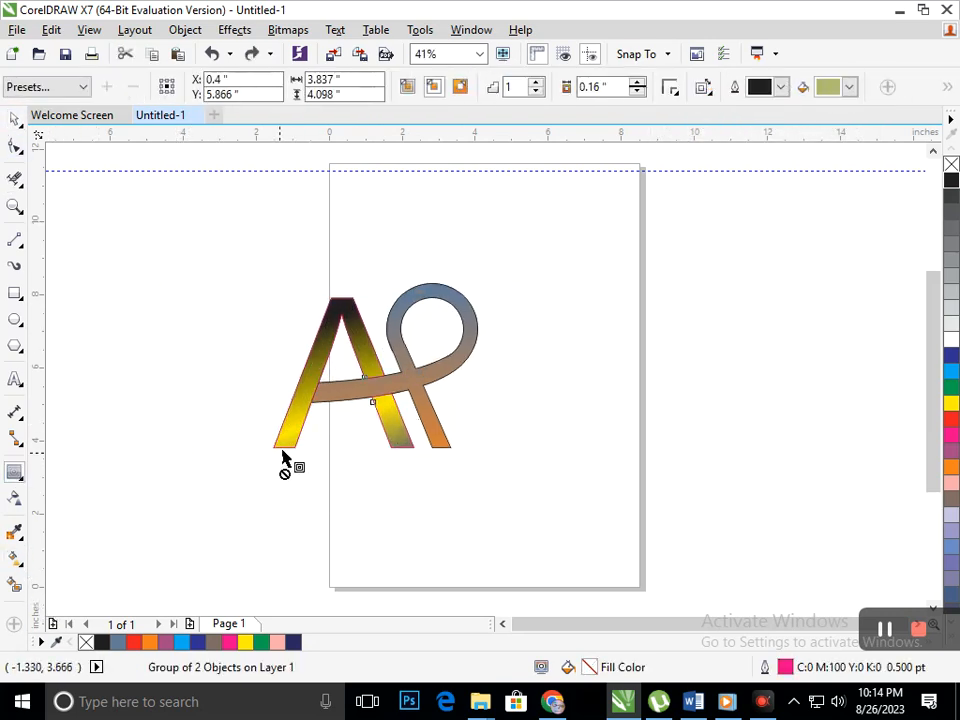
click(276, 454)
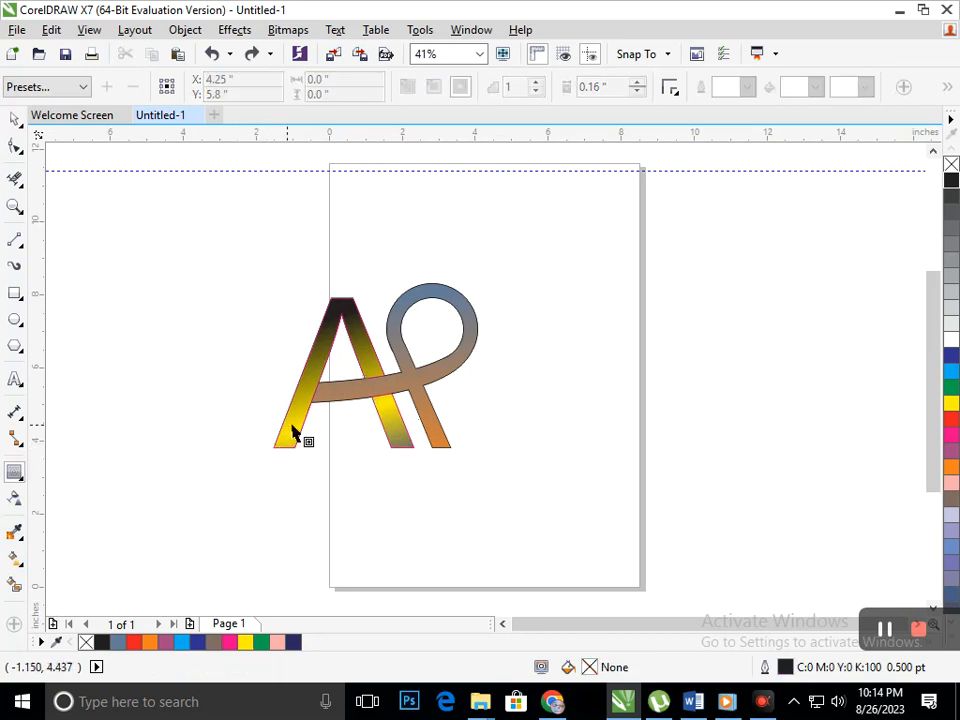
click(296, 429)
drag(365, 437, 549, 377)
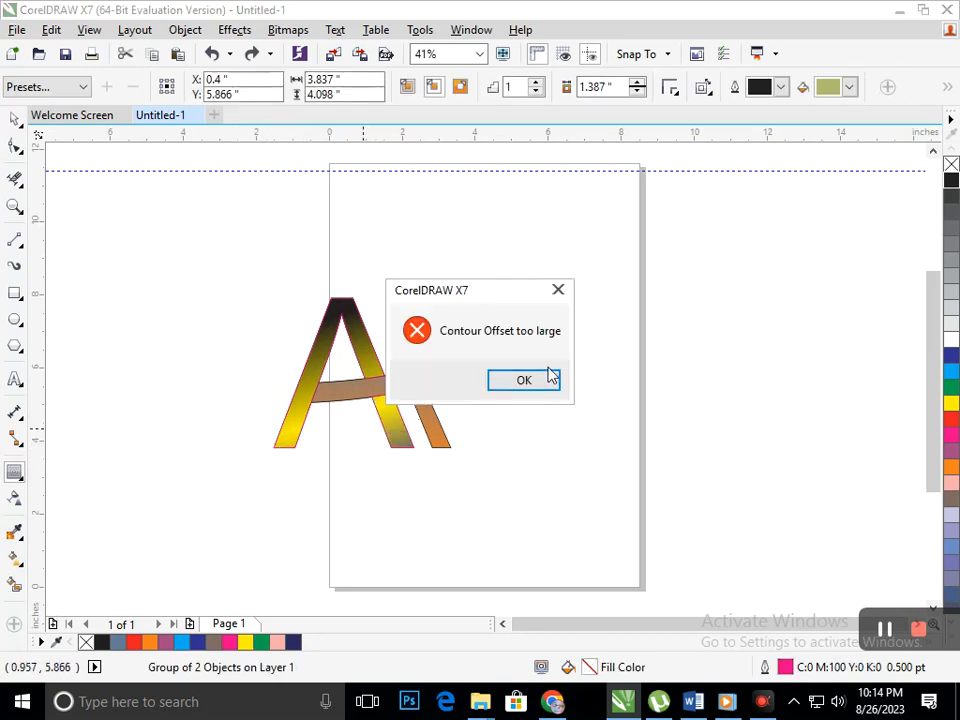
click(549, 378)
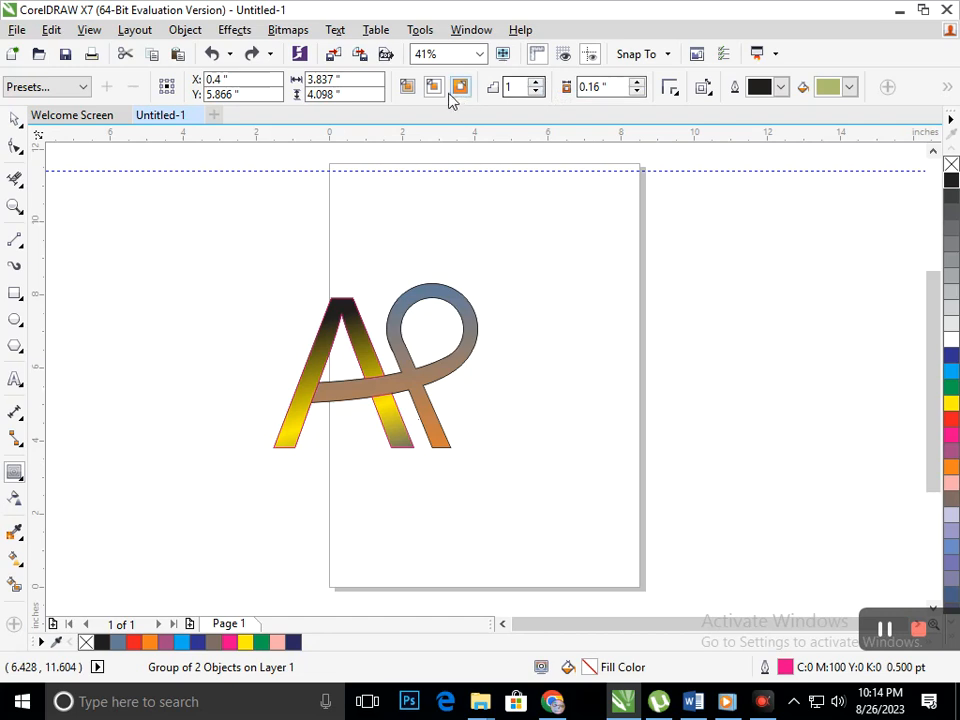
click(408, 88)
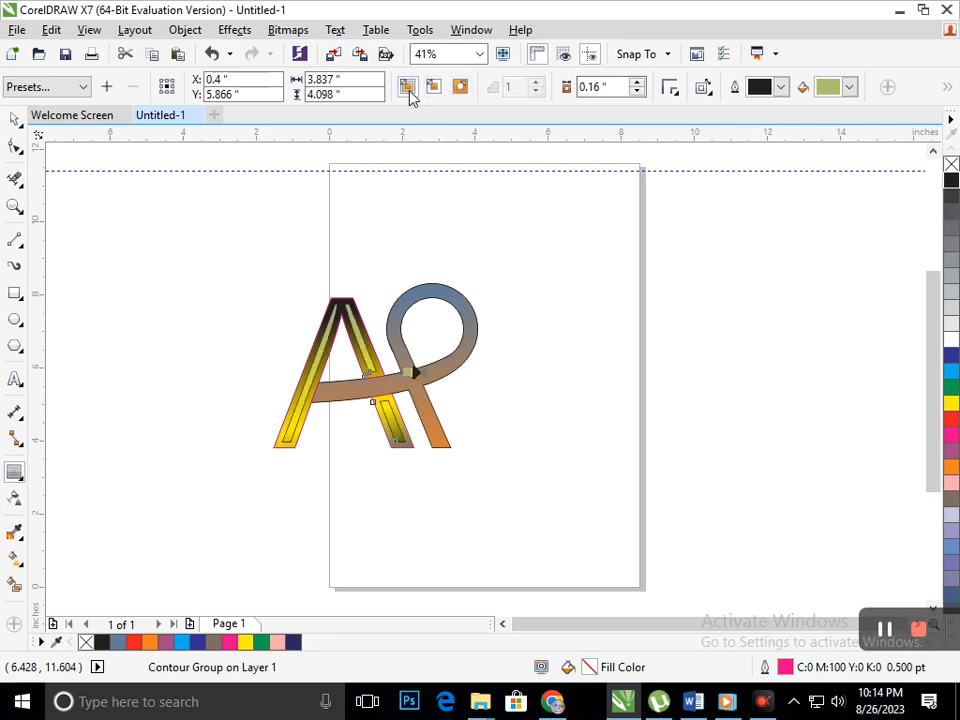
click(435, 89)
click(459, 87)
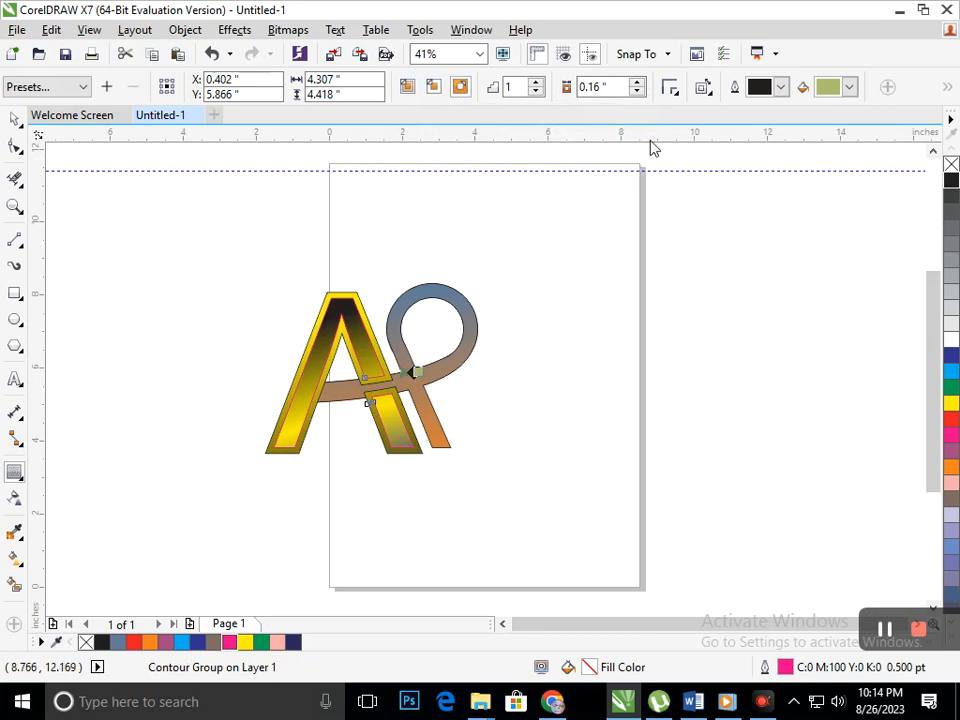
Step: Set the A's outside contour to 2 steps with an offset of 0.13 inches
click(637, 83)
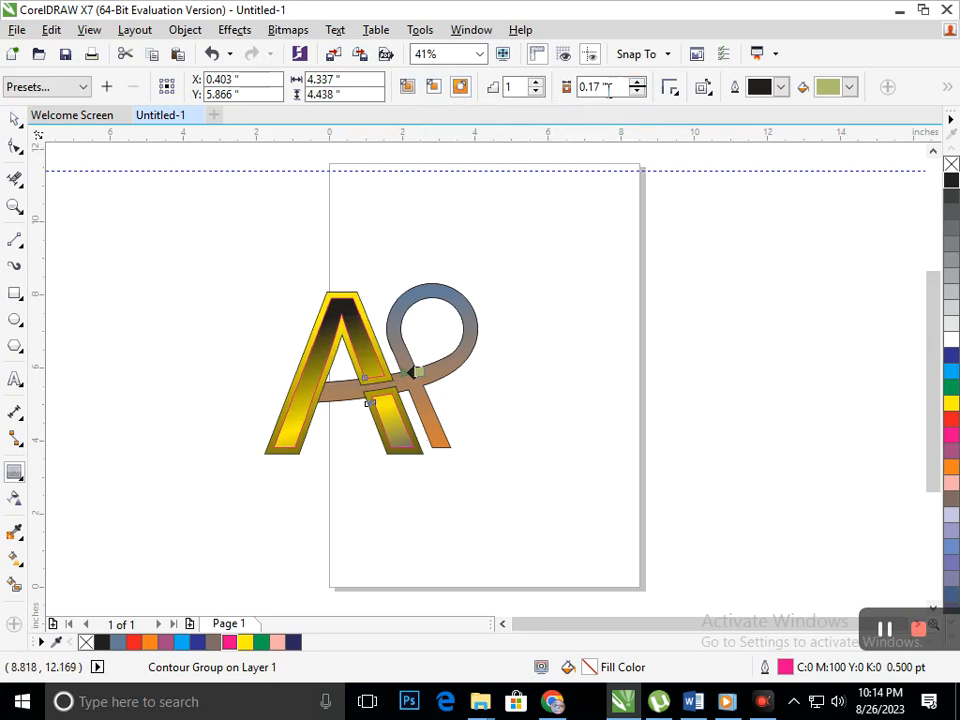
click(536, 83)
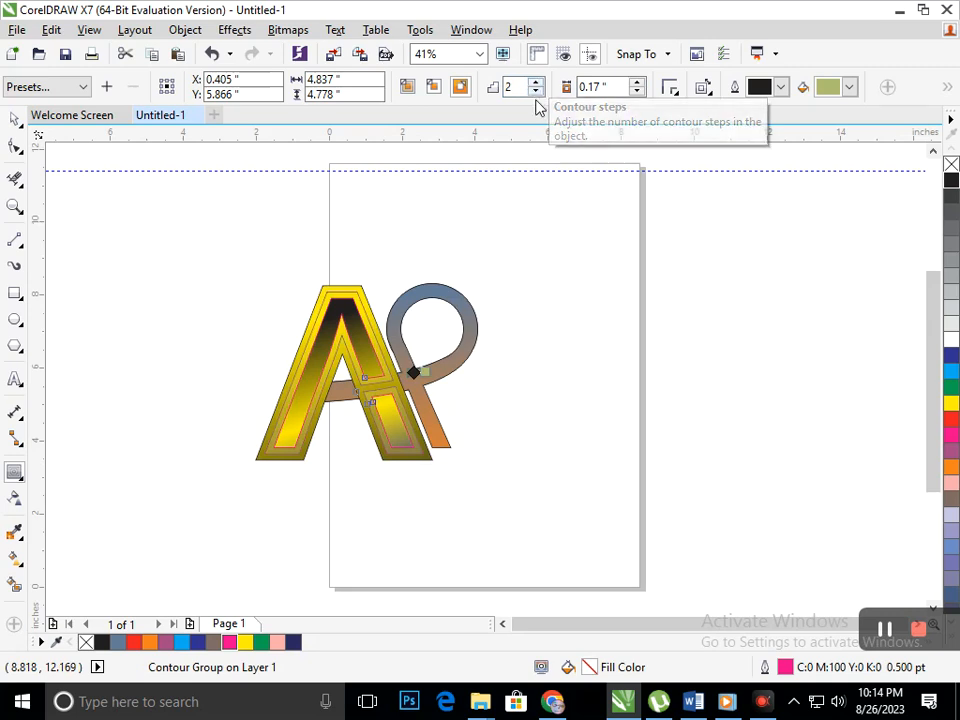
click(536, 91)
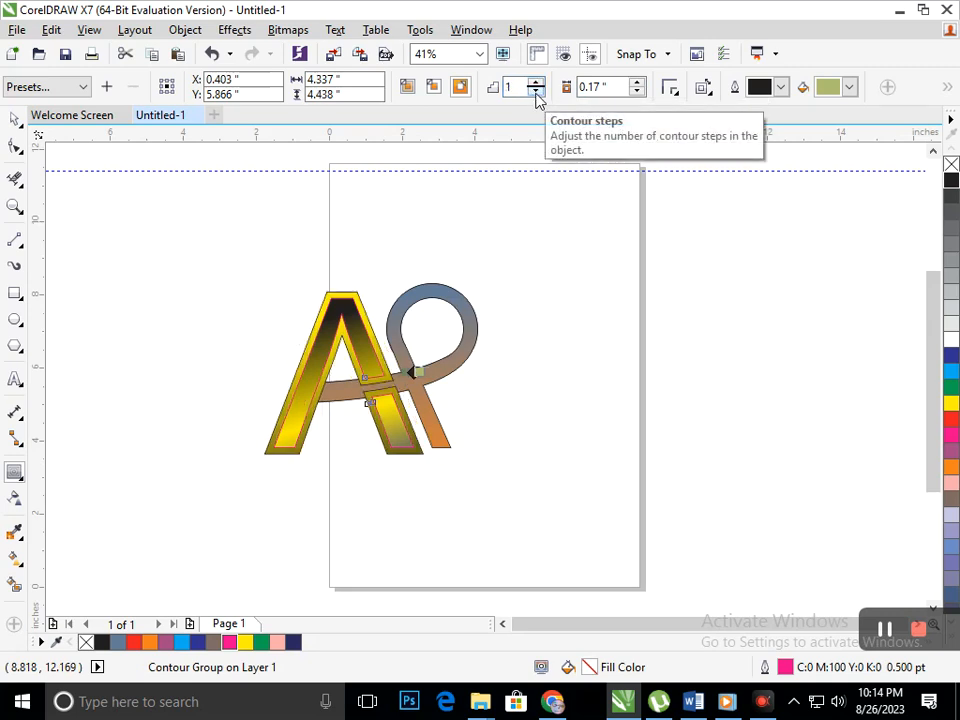
click(536, 84)
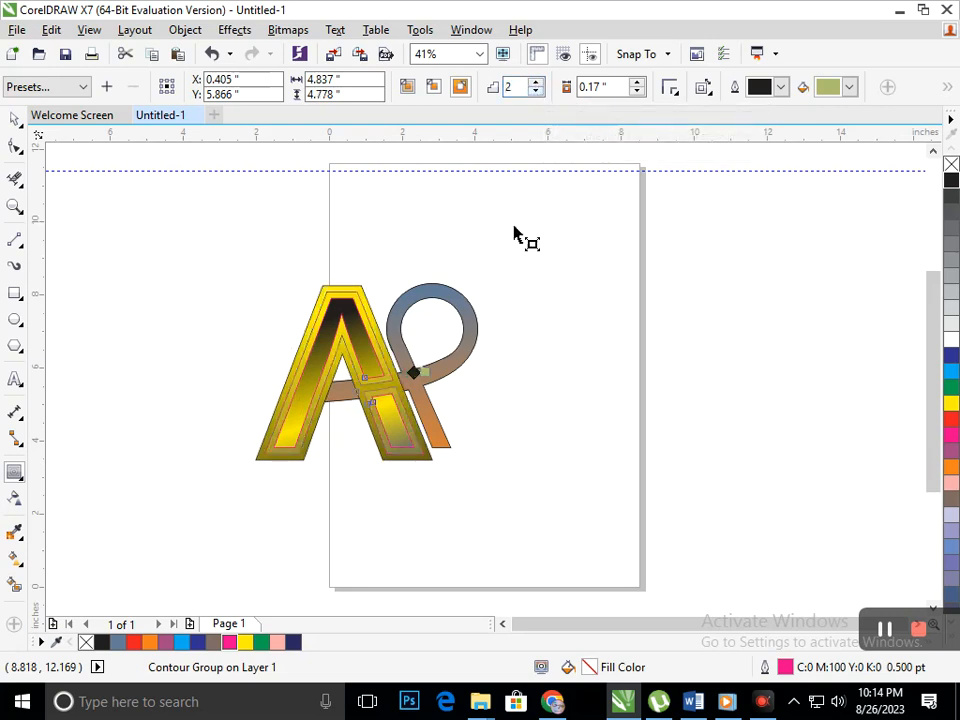
click(637, 92)
click(637, 92)
click(637, 92)
click(637, 92)
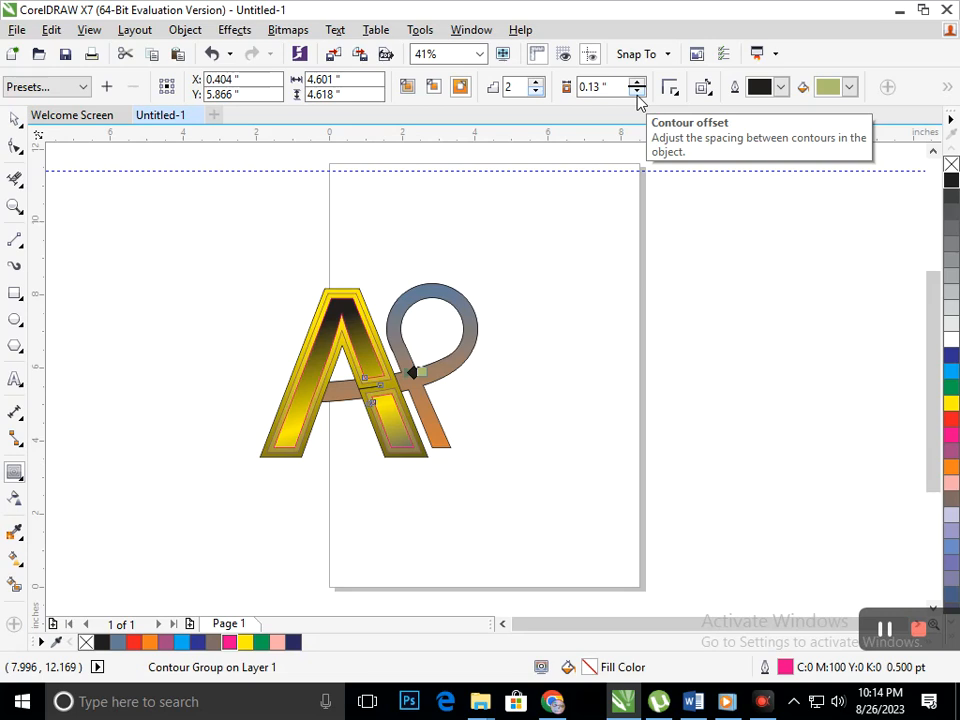
Step: Break the contour group apart from the A and deselect everything
click(185, 29)
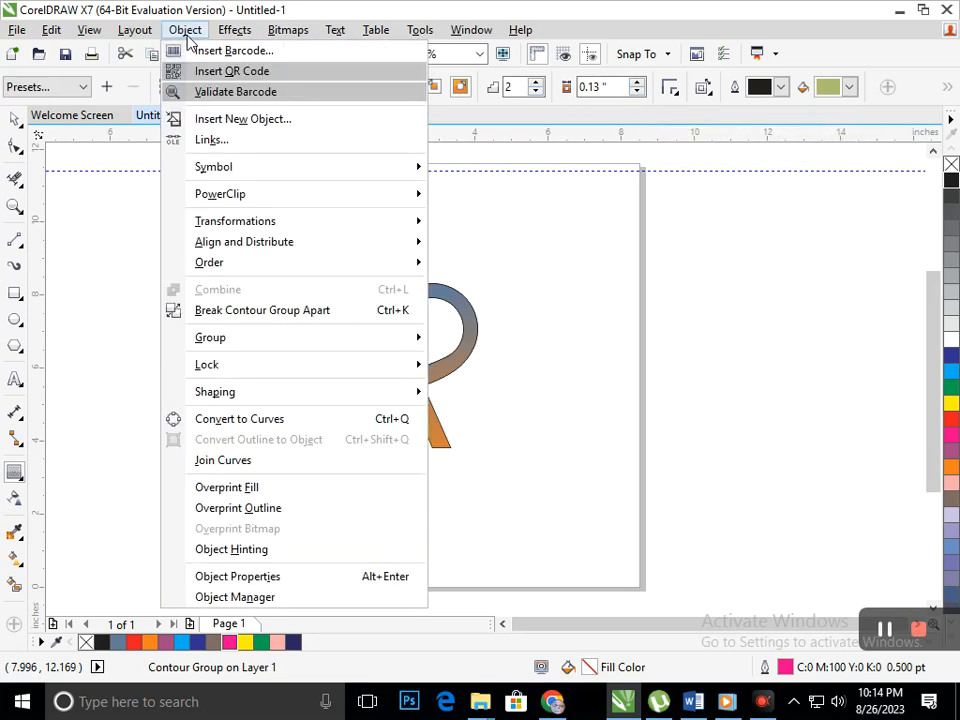
click(237, 310)
click(15, 120)
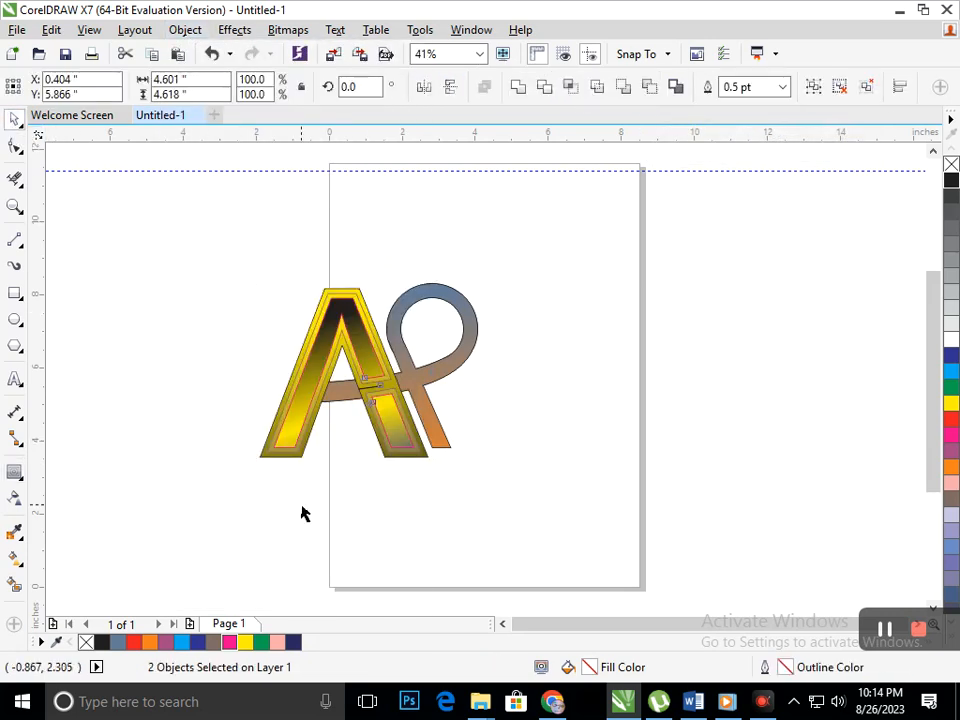
click(437, 483)
Step: Undo the accidental move of the separated contours and ungroup all of them
key(F2)
drag(346, 410, 488, 501)
drag(382, 353, 349, 386)
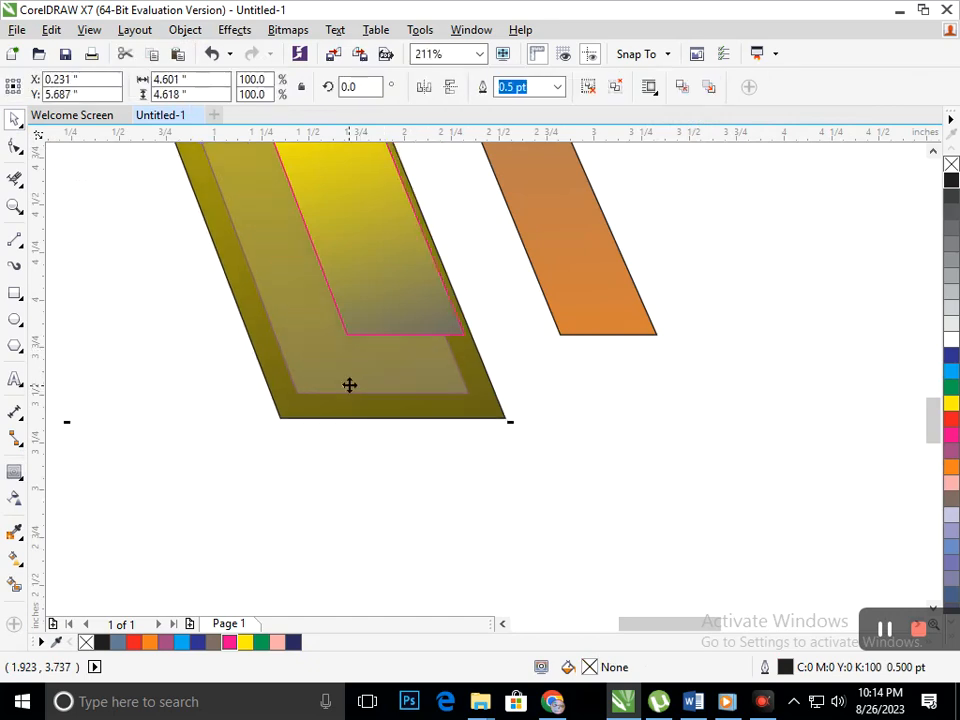
key(ctrl+z)
click(617, 95)
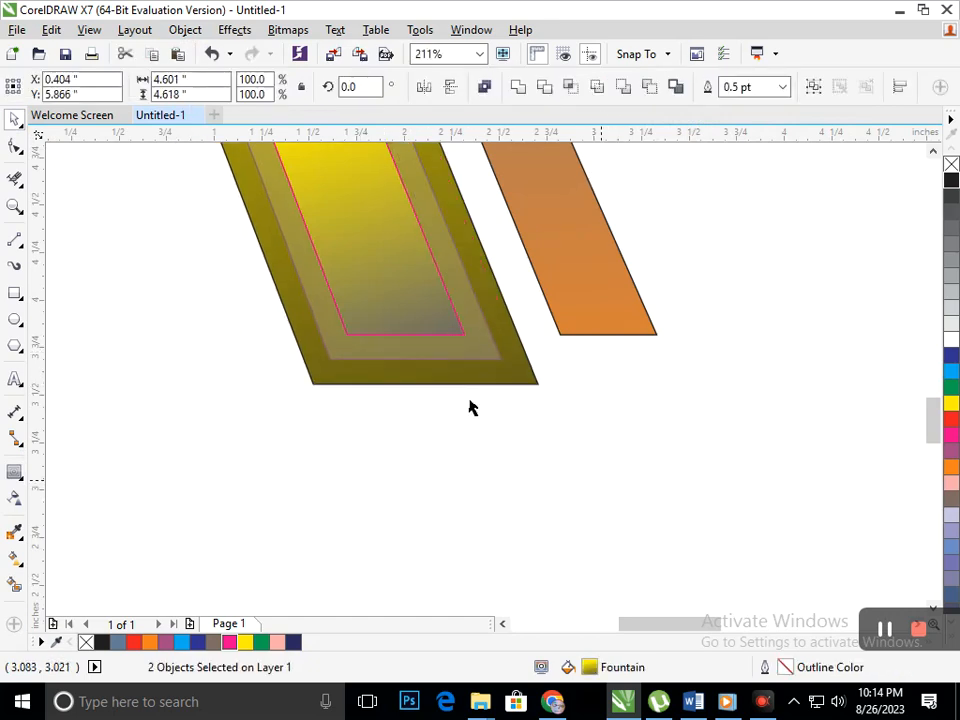
Step: Fill the inner contour around the A with dark blue and clear the selection
click(485, 352)
click(950, 356)
key(z)
drag(382, 365, 535, 464)
click(455, 518)
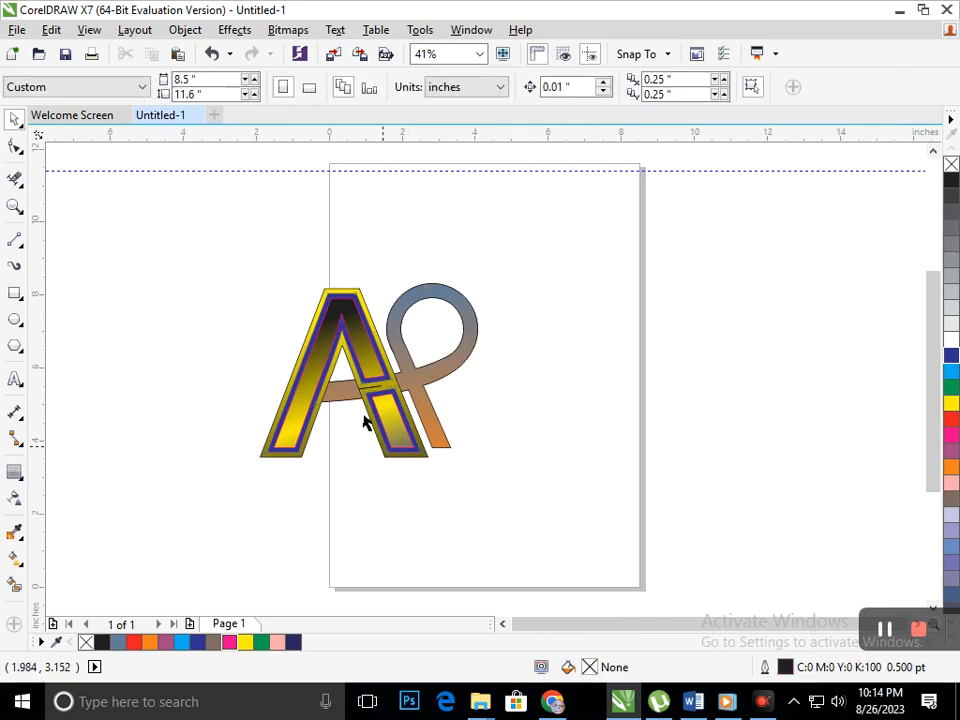
Step: Change the outline of the A's dark blue inner contour to dark blue and clear the selection
scroll(390, 400, up, 4)
click(448, 521)
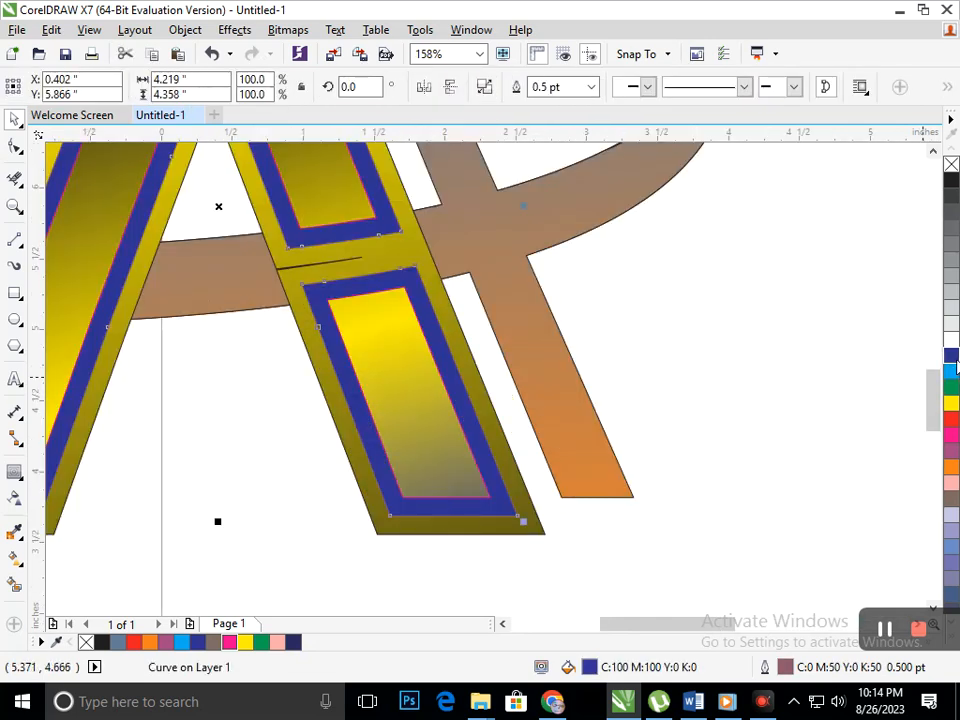
click(515, 445)
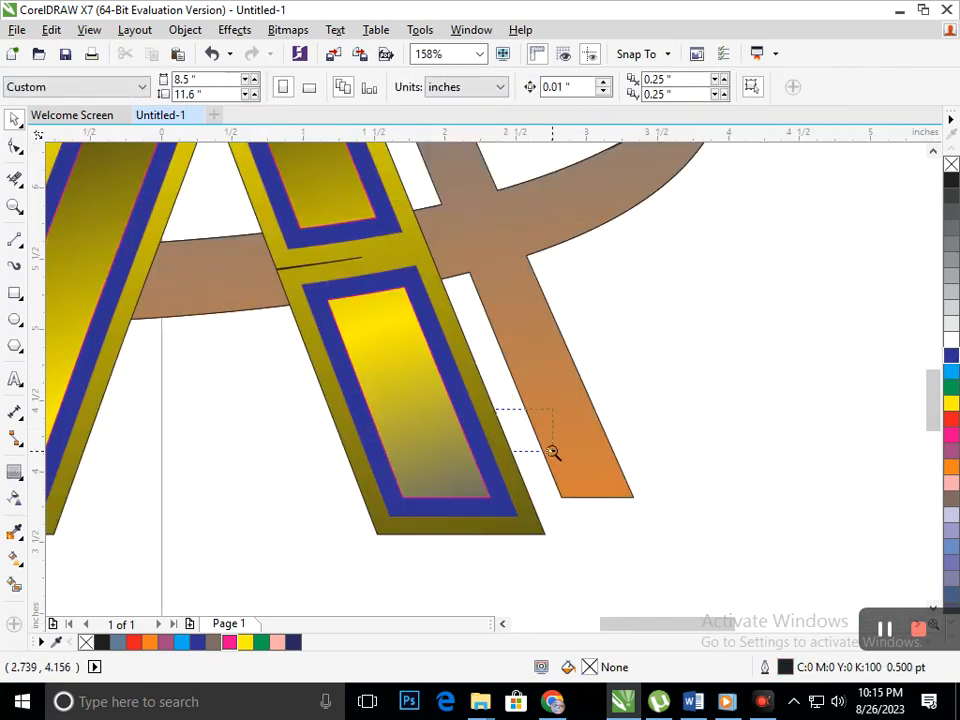
scroll(552, 452, down, 4)
scroll(383, 413, up, 5)
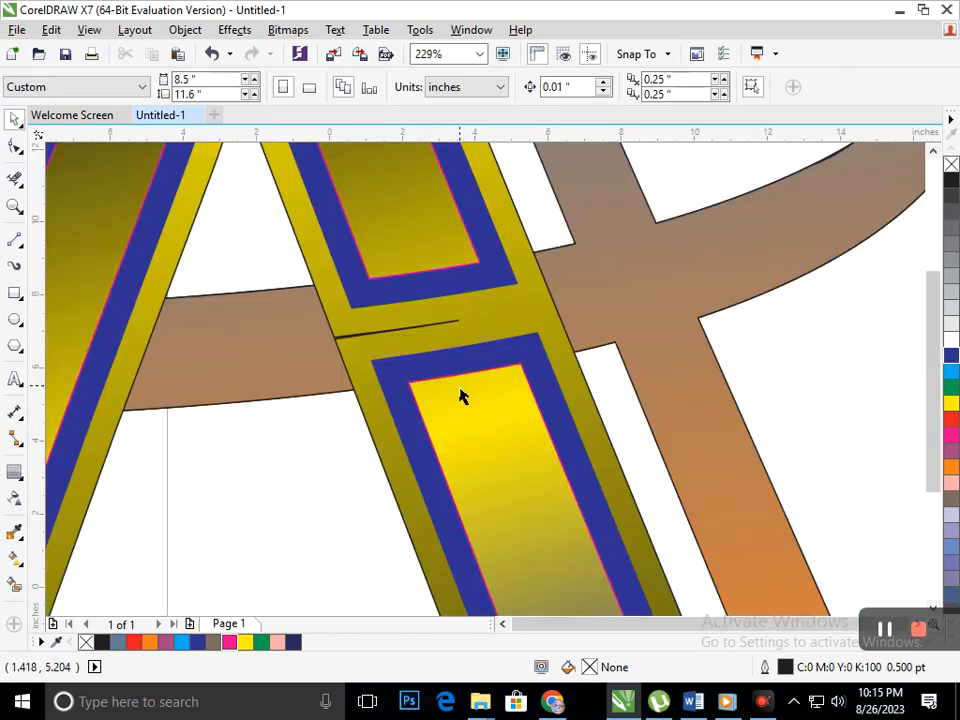
scroll(449, 424, down, 5)
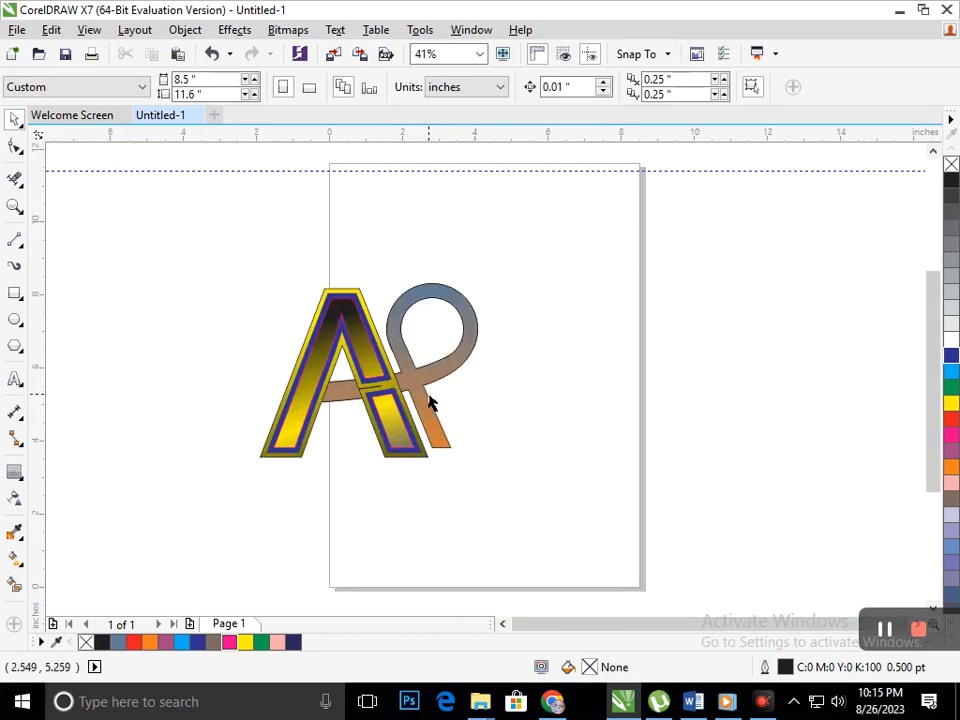
Step: Undo the accidental move of the P-shaped ring and swoosh, and give it a 2-step outside contour with a 0.084-inch offset
drag(420, 388, 563, 390)
key(ctrl+z)
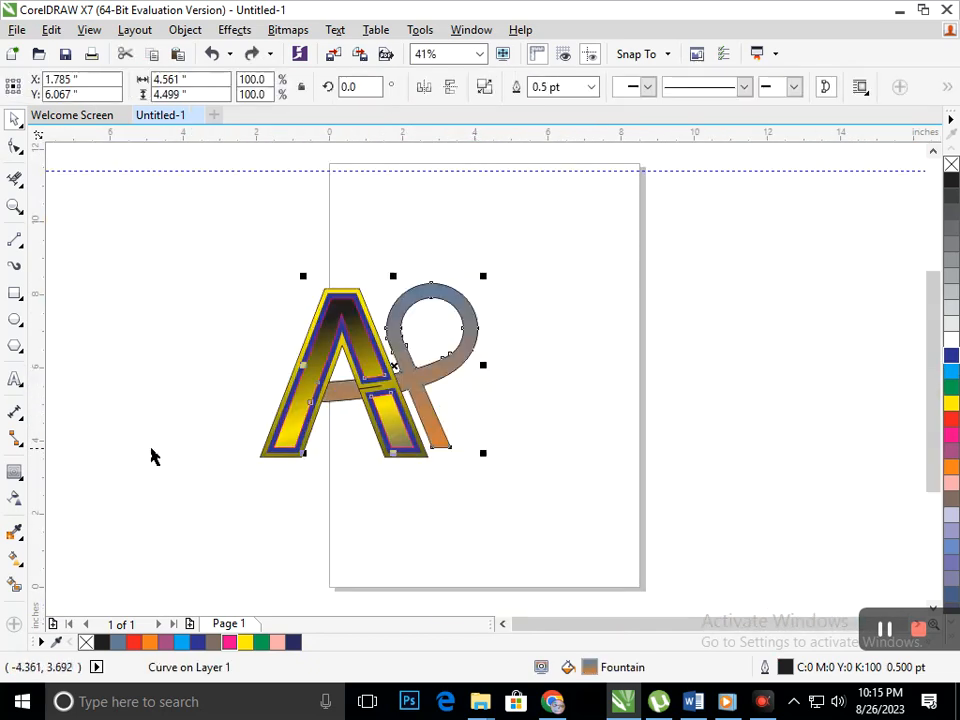
click(20, 474)
click(70, 492)
mouse_move(313, 410)
mouse_down()
mouse_move(317, 429)
mouse_move(307, 428)
mouse_up()
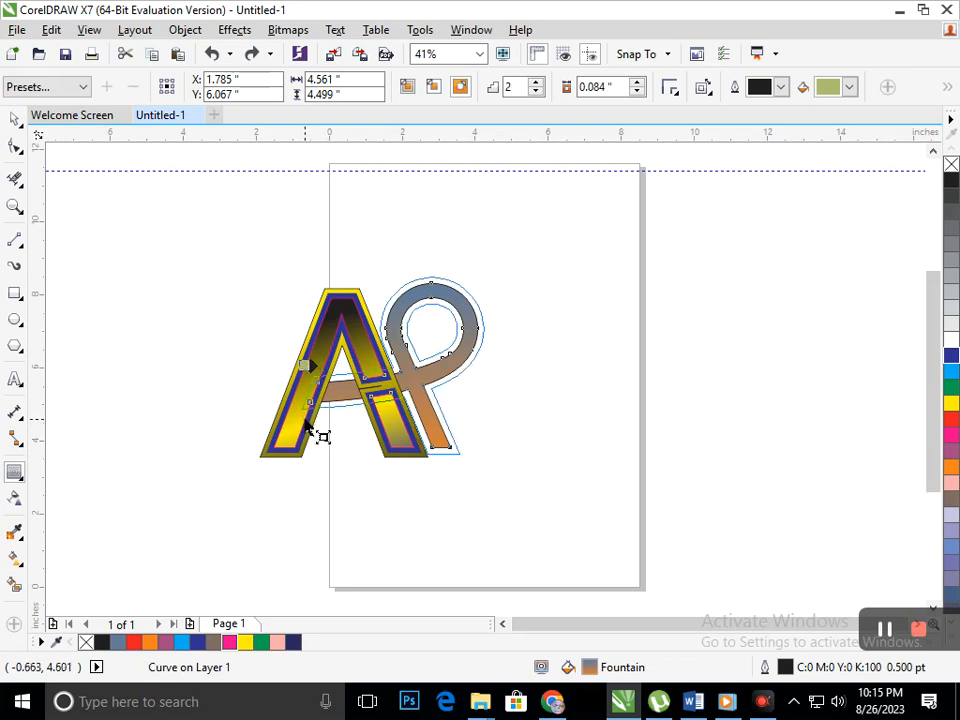
drag(307, 427, 317, 435)
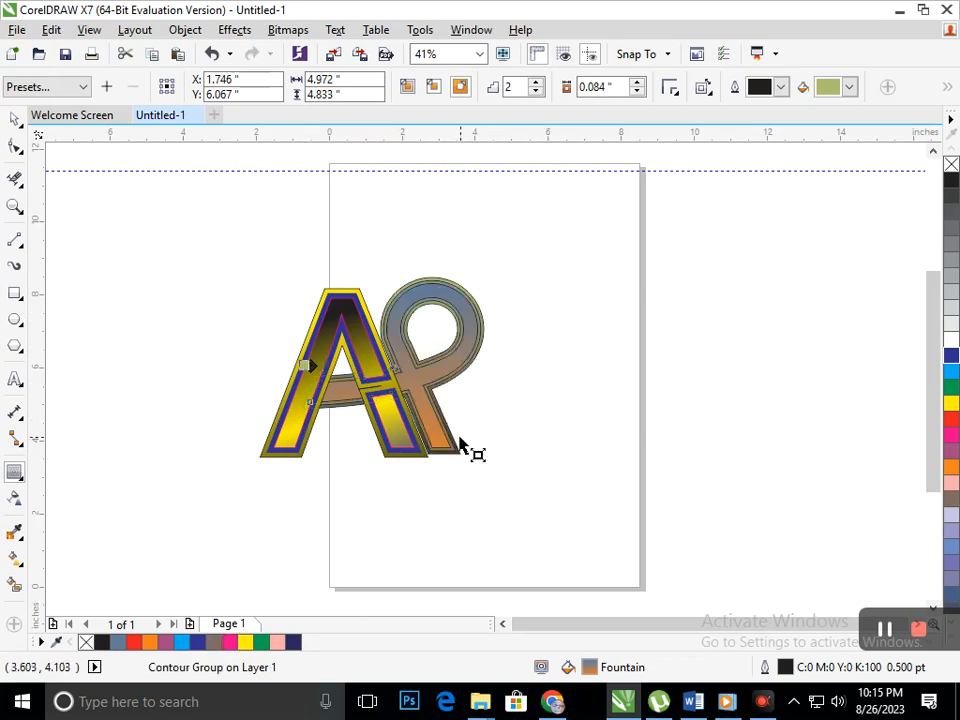
Step: Nudge the contoured P shape to the right to an X position of 1.986 inches
key(Right)
key(Right)
key(Right)
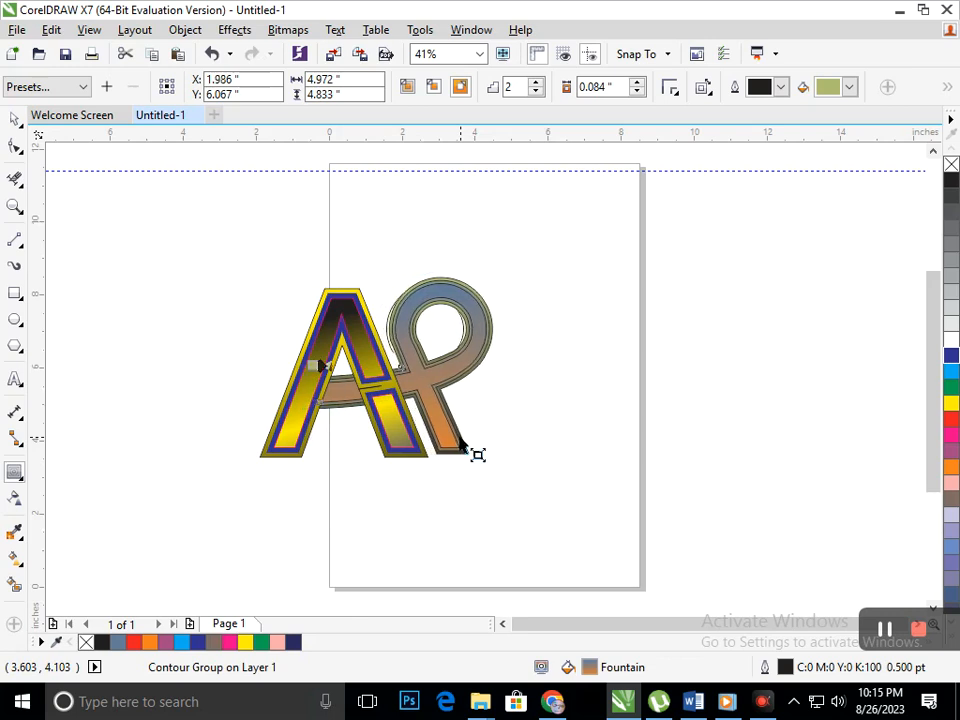
key(ctrl+Left)
key(F2)
drag(356, 334, 486, 467)
click(14, 119)
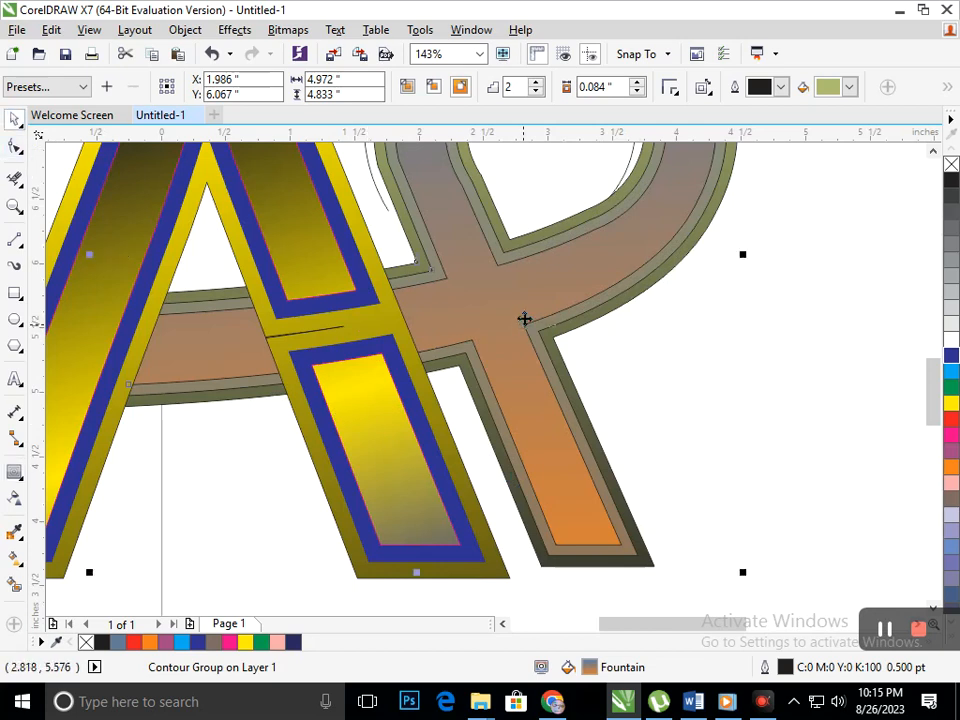
click(583, 302)
click(185, 29)
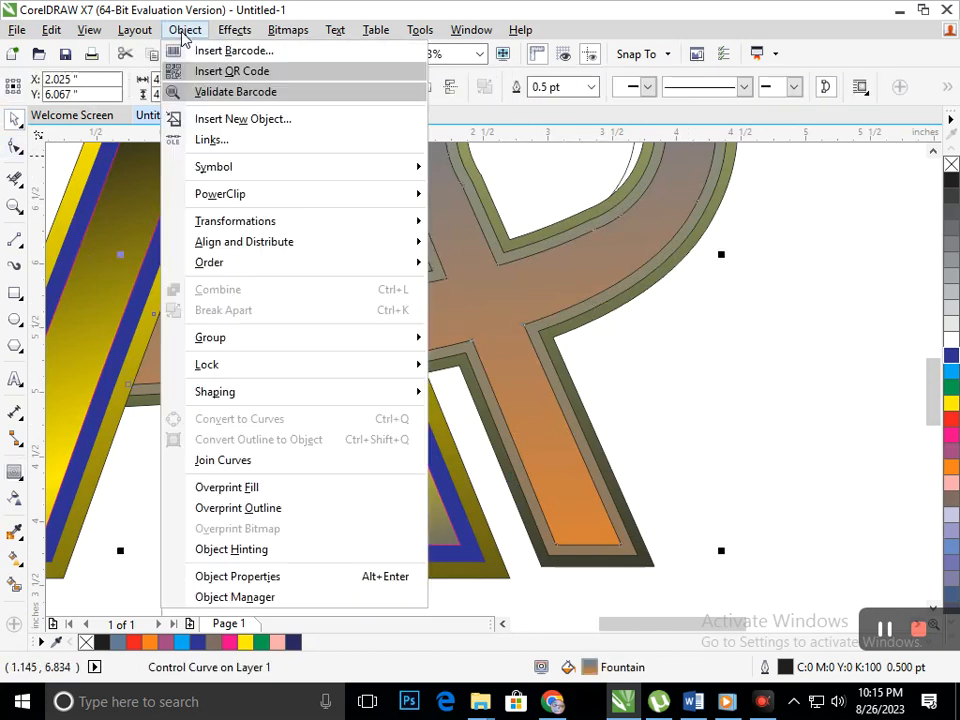
click(452, 461)
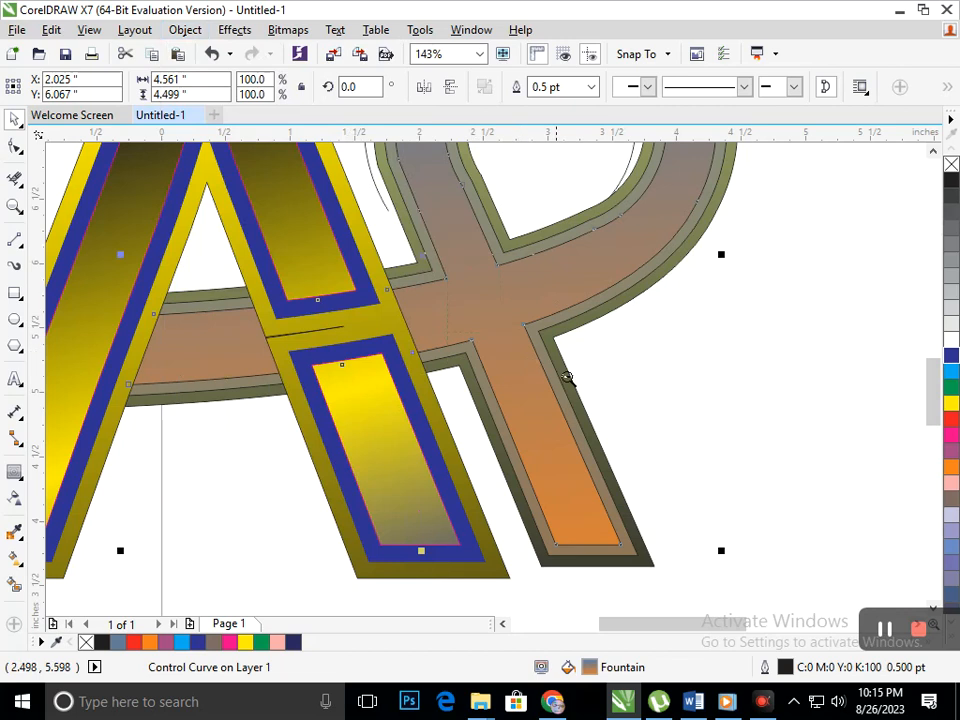
key(shift+F4)
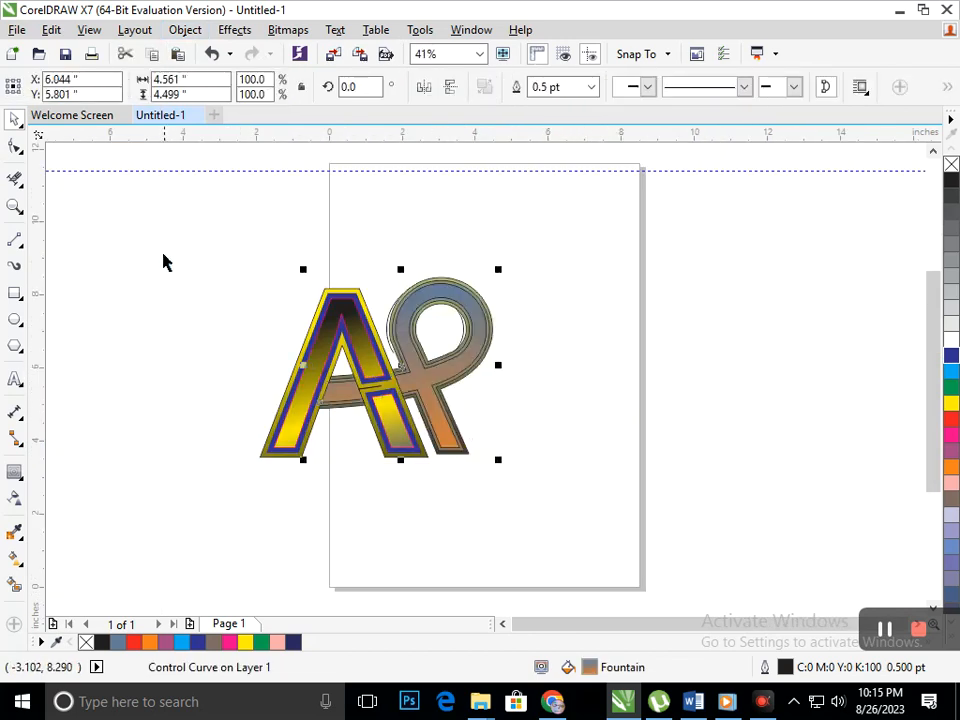
key(ctrl+z)
Step: Break the contour group apart from the P shape, ungroup the two separated contours and deselect everything
click(185, 31)
click(257, 311)
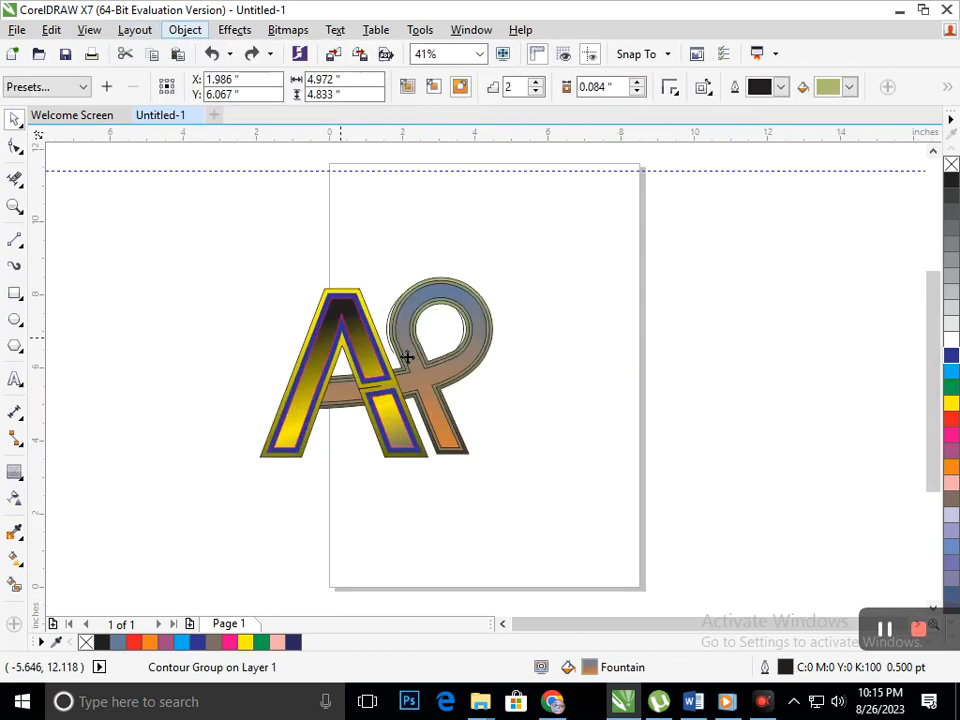
scroll(484, 395, up, 5)
click(484, 382)
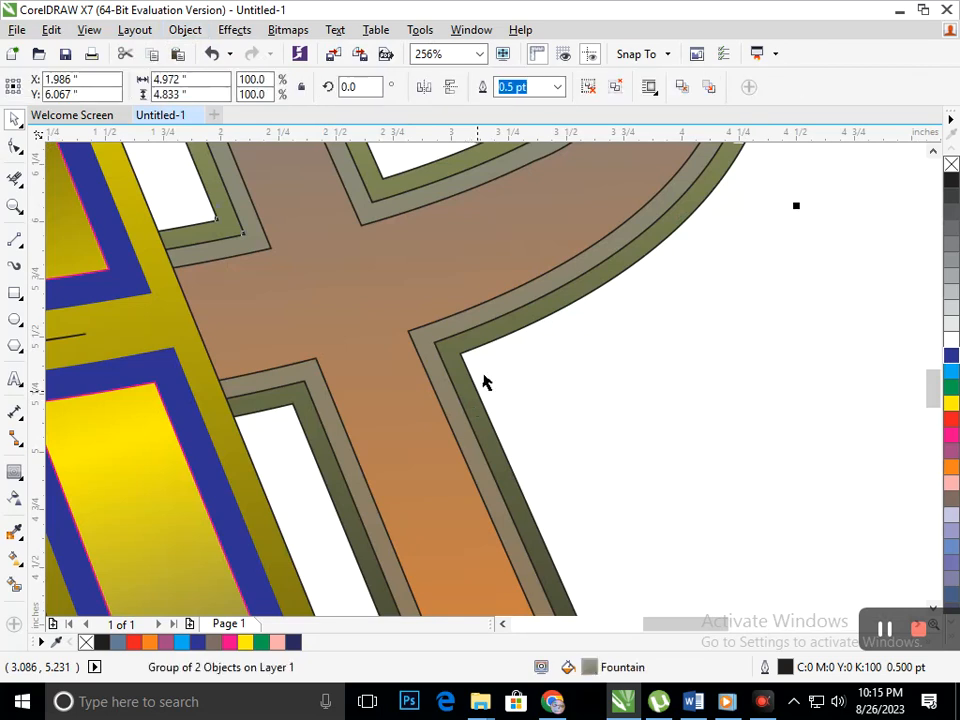
key(Escape)
Step: Try a white fill and white outline on the inner contour around the P shape
click(467, 435)
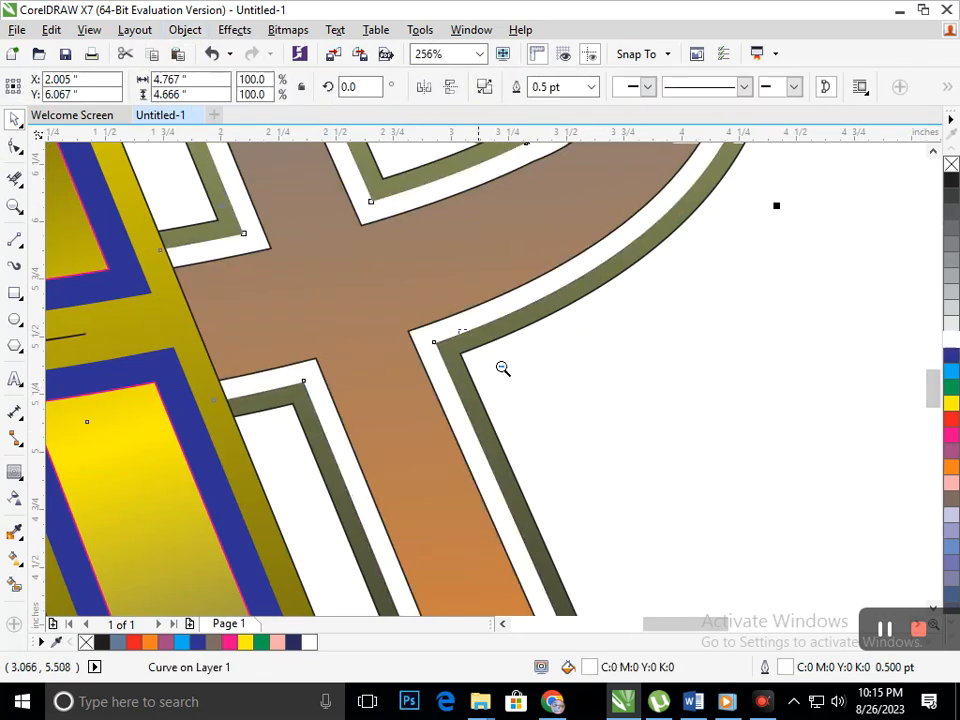
scroll(504, 369, down, 5)
click(573, 458)
Step: Color both the fill and the outline of the P shape's inner contour dark blue and clear the selection
key(F2)
drag(368, 354, 529, 486)
click(536, 514)
key(ctrl+z)
click(951, 356)
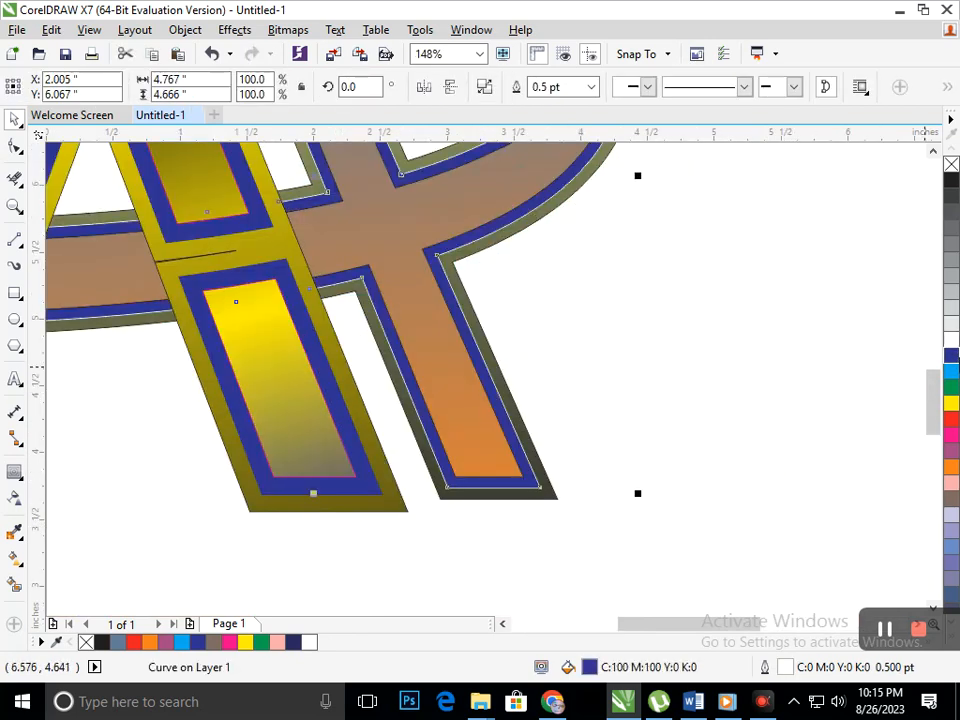
scroll(531, 476, down, 3)
click(528, 471)
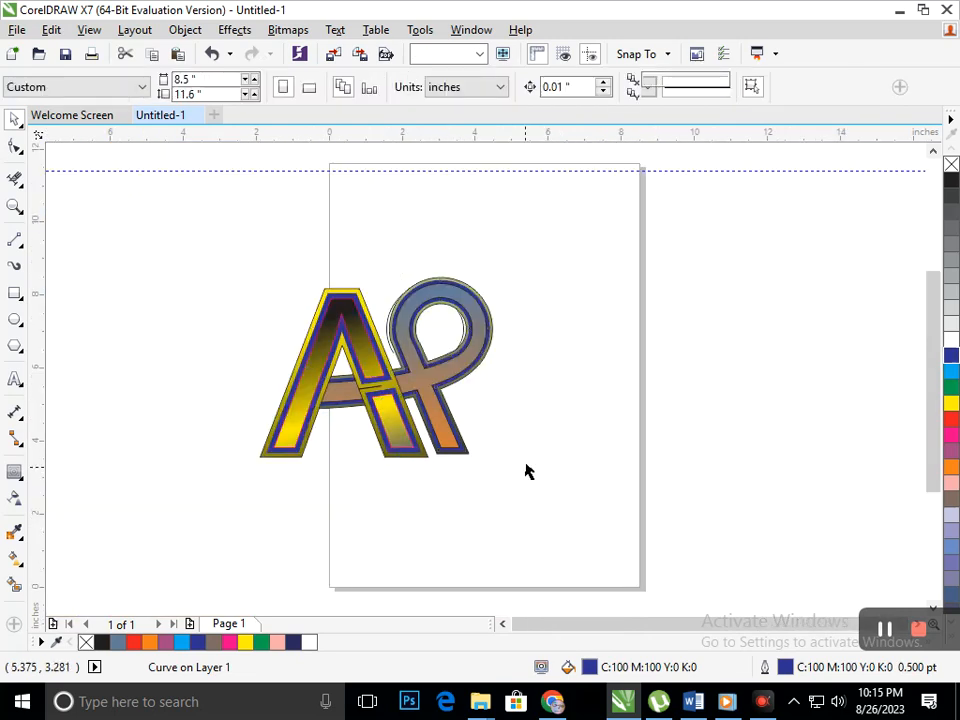
Step: Delete the leftover arc line beside the ring's outer edge, between the ring and the A
scroll(528, 471, up, 5)
drag(581, 478, 228, 415)
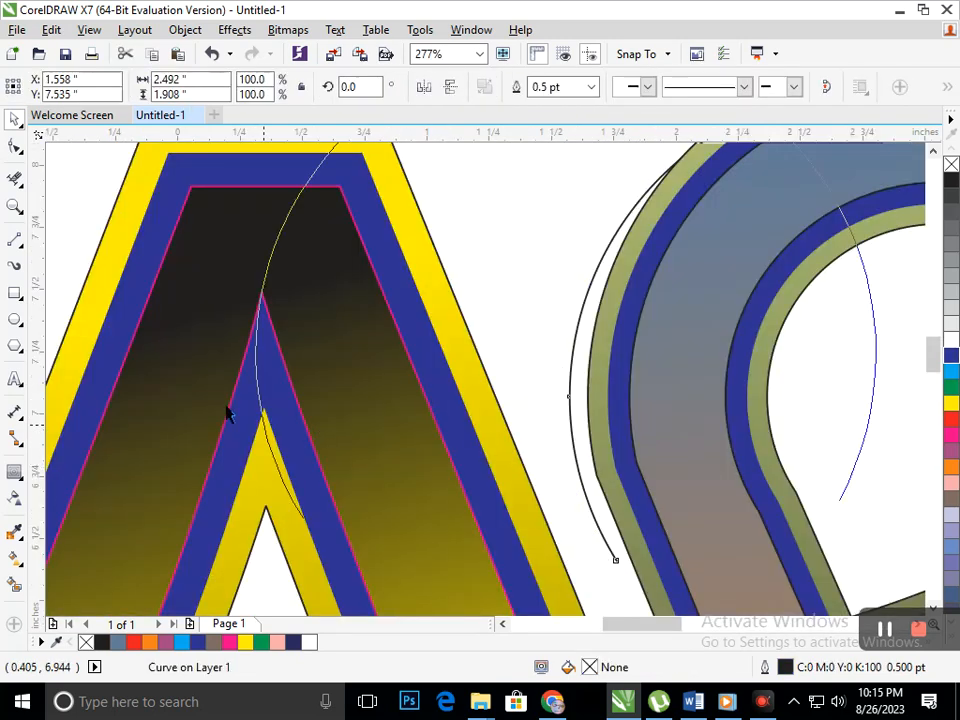
key(Delete)
key(shift+F4)
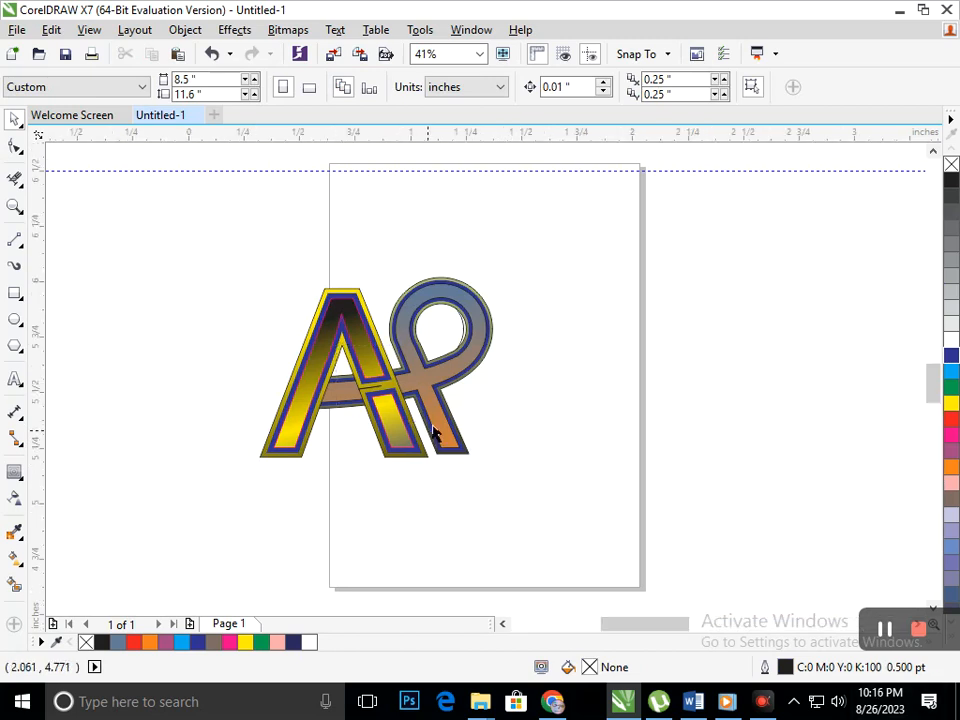
Step: Try to remove the thin dark sliver in the A's outer contour with Virtual Segment Delete
scroll(432, 431, up, 5)
click(14, 178)
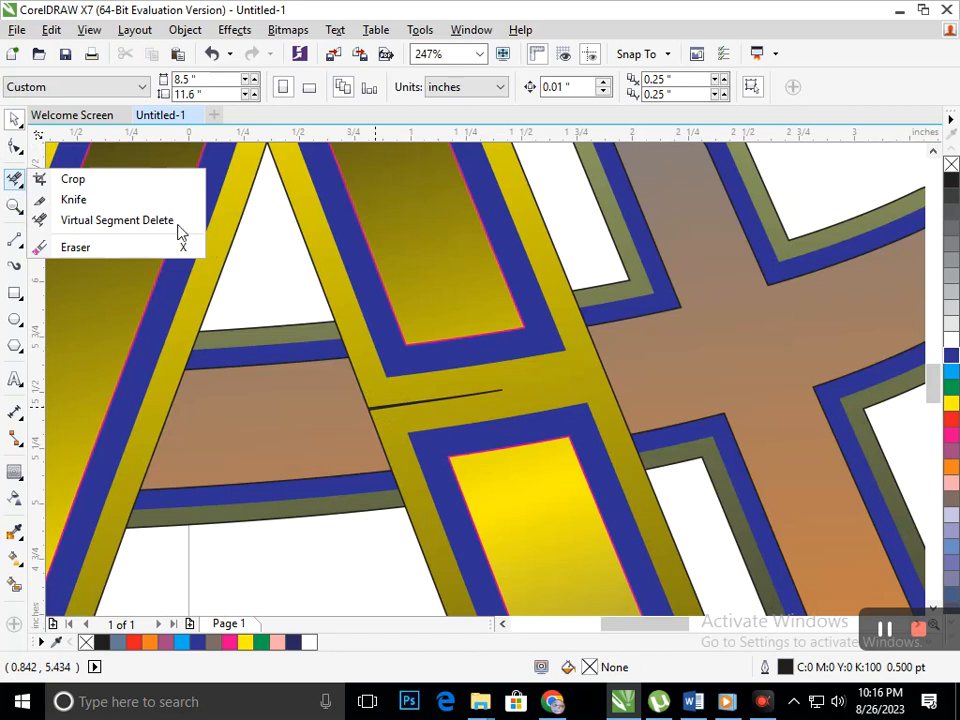
click(117, 220)
click(440, 403)
key(shift+F4)
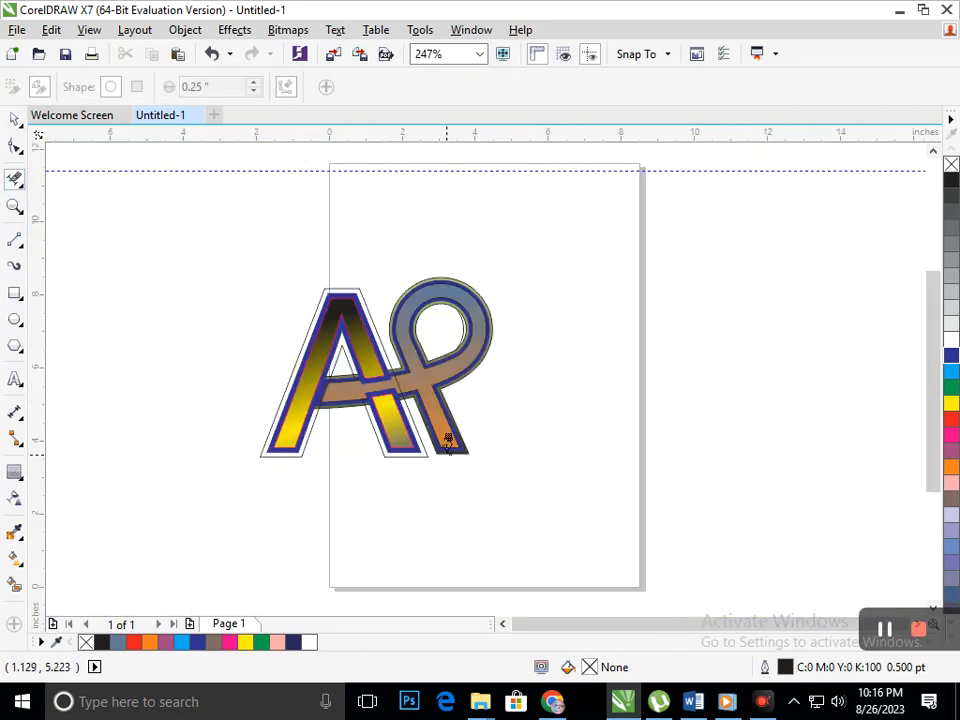
key(ctrl+z)
Step: Move the sliver's nodes in the A's outer contour onto the inner edge of the right leg with the Shape tool, then deselect
click(14, 146)
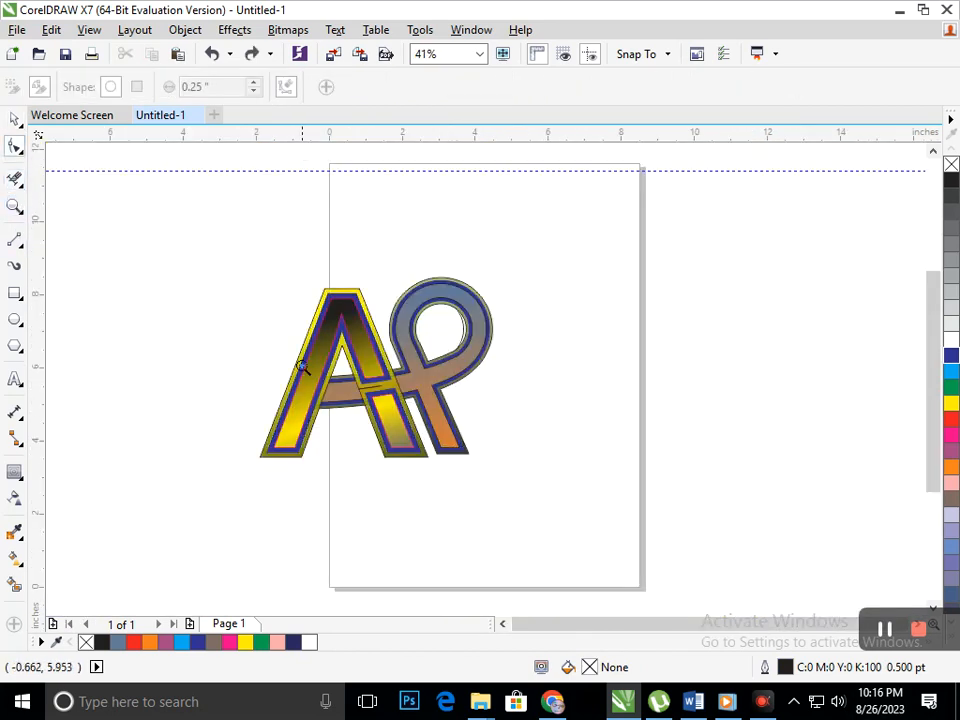
scroll(326, 386, up, 5)
click(560, 332)
drag(560, 328, 431, 388)
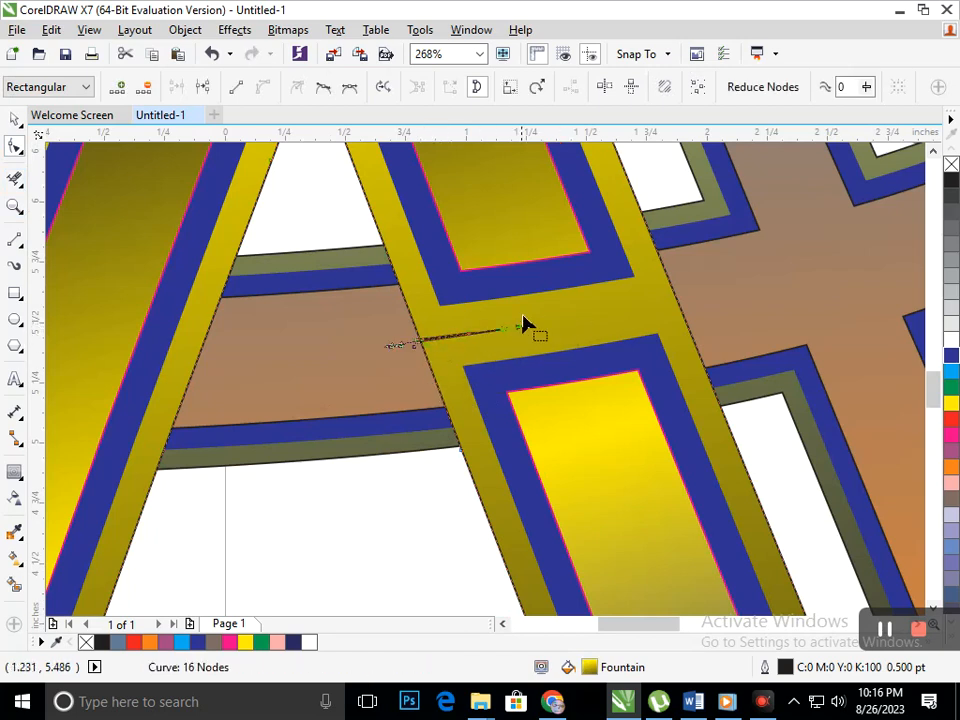
drag(499, 338, 450, 413)
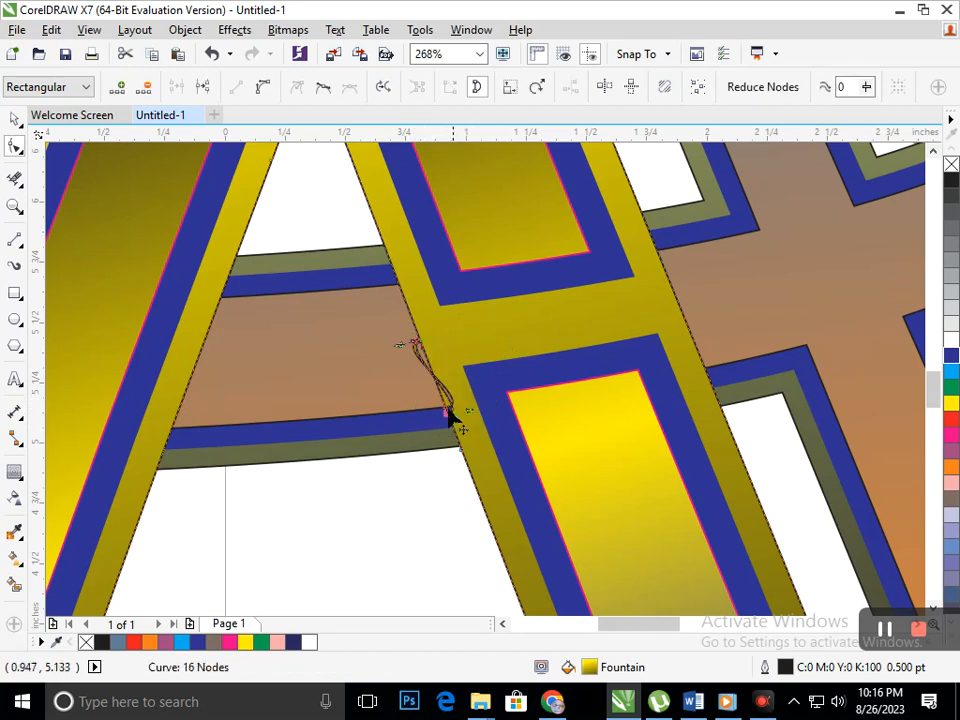
drag(400, 346, 466, 429)
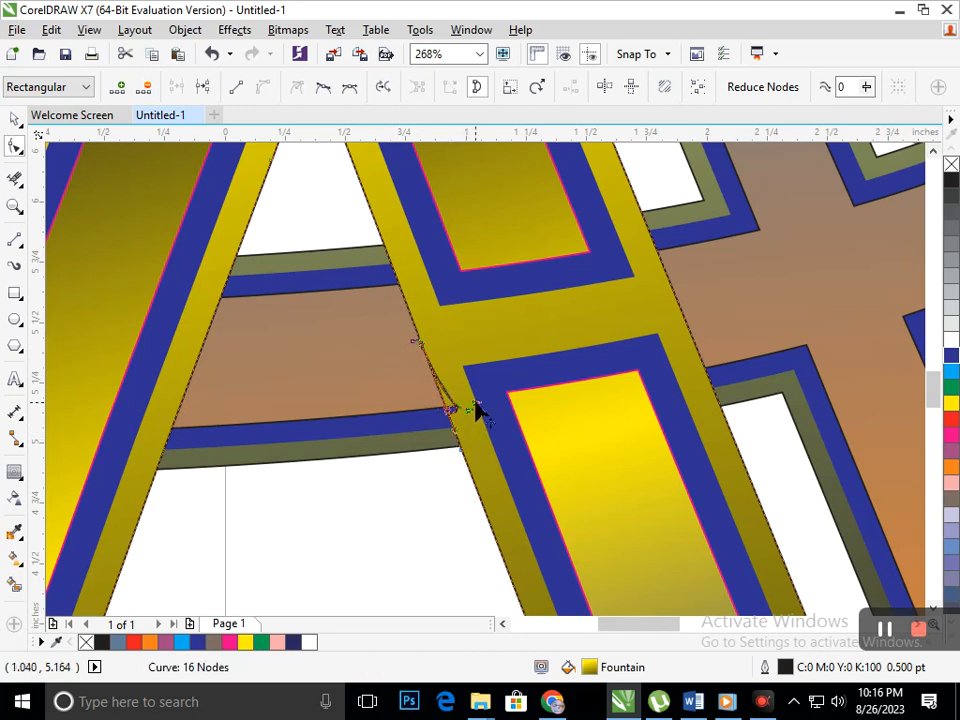
mouse_move(433, 362)
mouse_down()
mouse_move(428, 371)
mouse_move(461, 429)
mouse_move(420, 356)
mouse_up()
scroll(390, 375, down, 5)
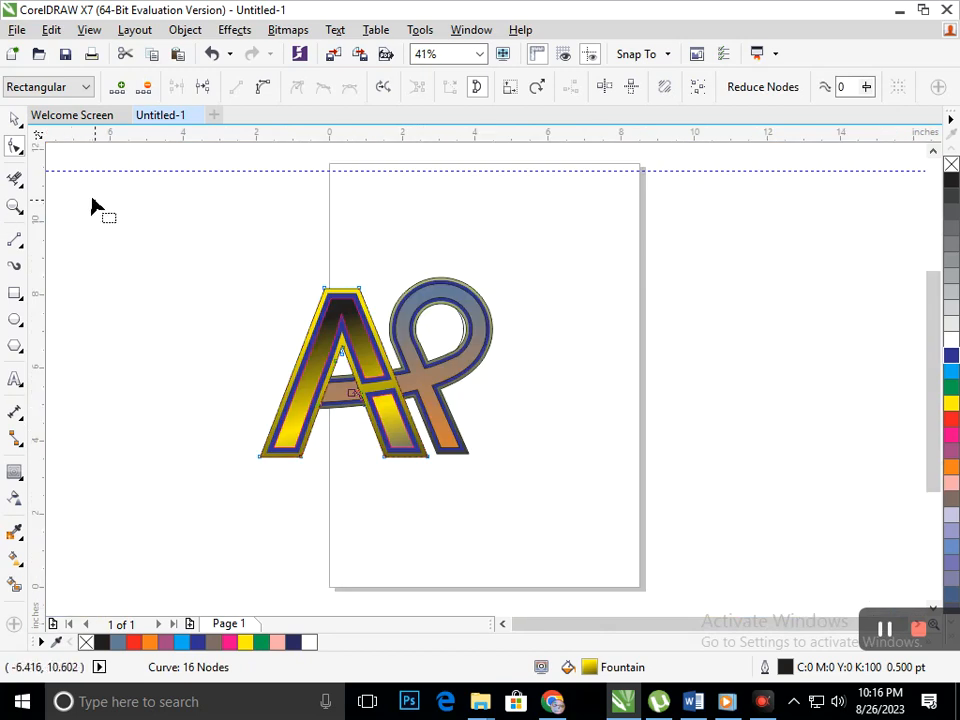
click(15, 118)
click(450, 486)
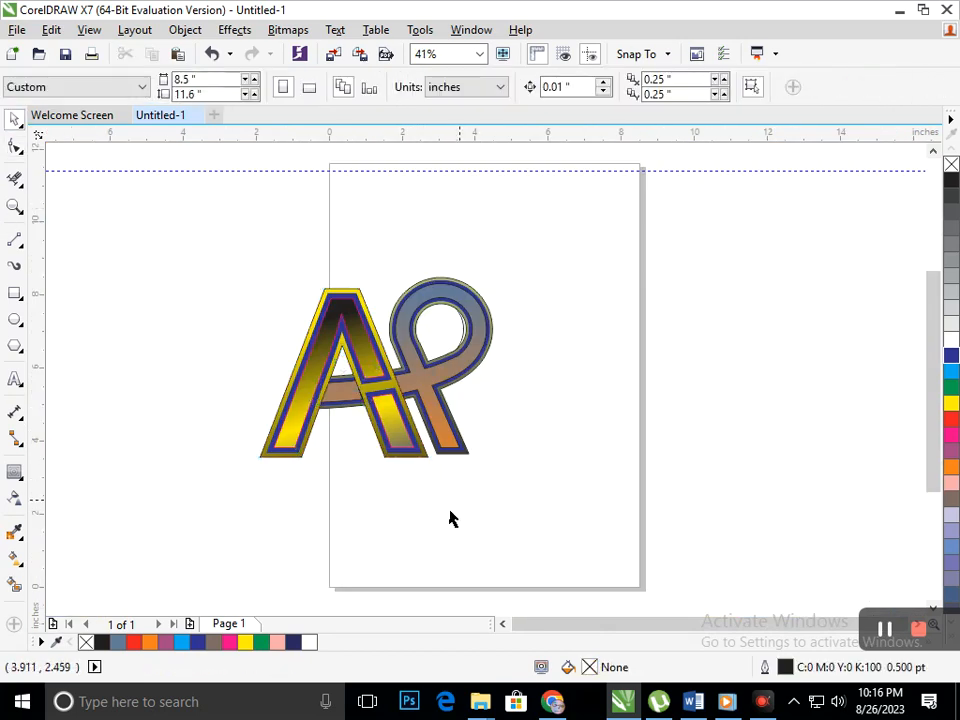
Step: Delete the horizontal guideline near the page's upper edge and the leftover arc line inside the ring
click(645, 170)
key(Delete)
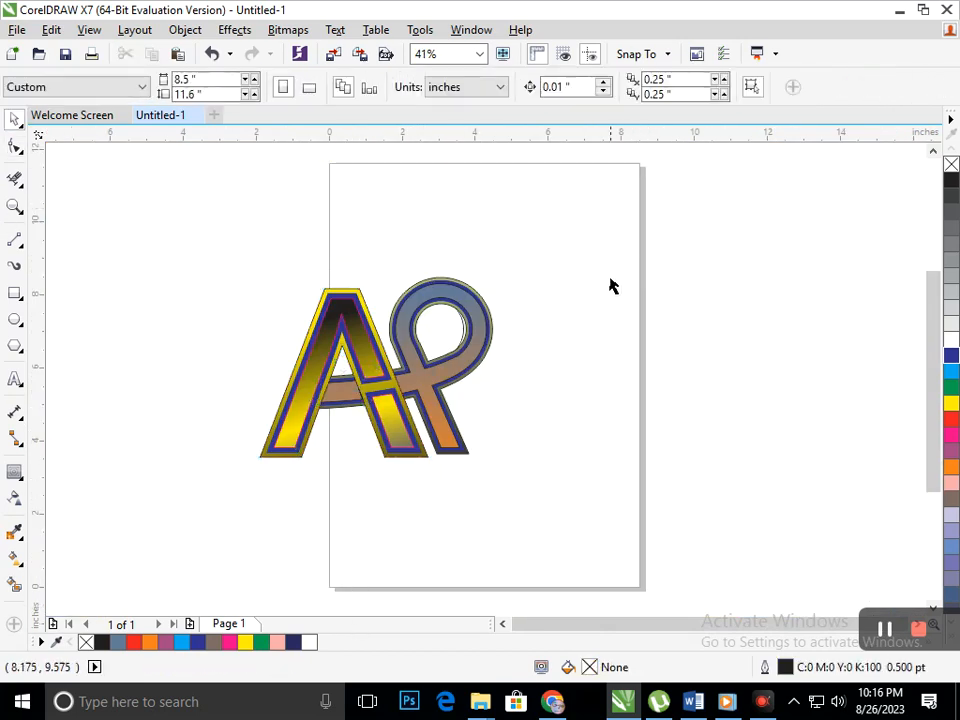
scroll(486, 360, up, 5)
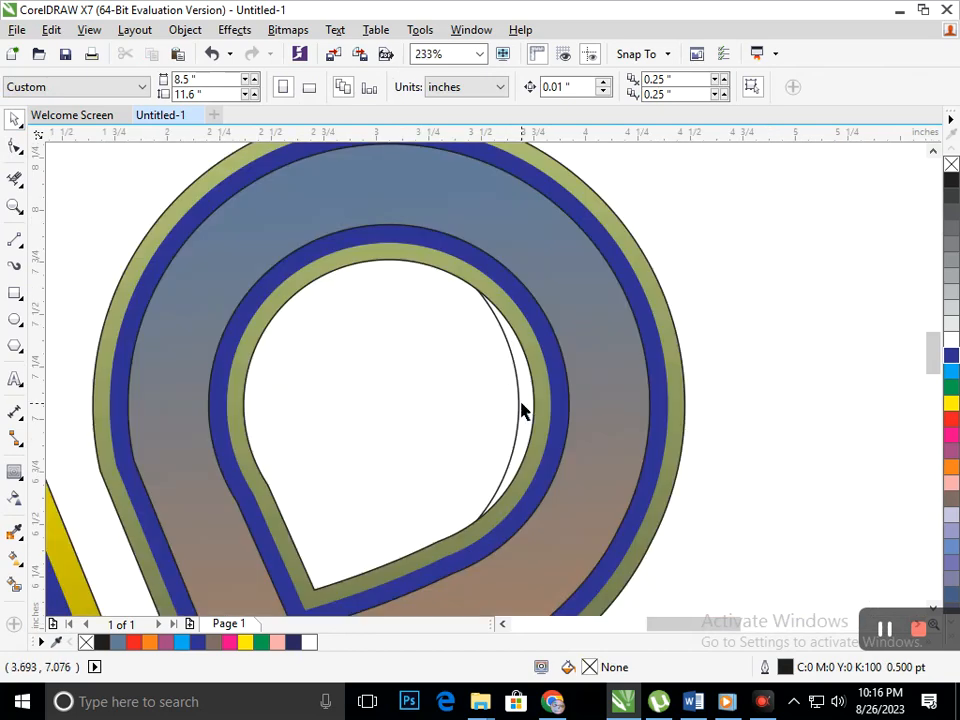
click(518, 406)
key(Delete)
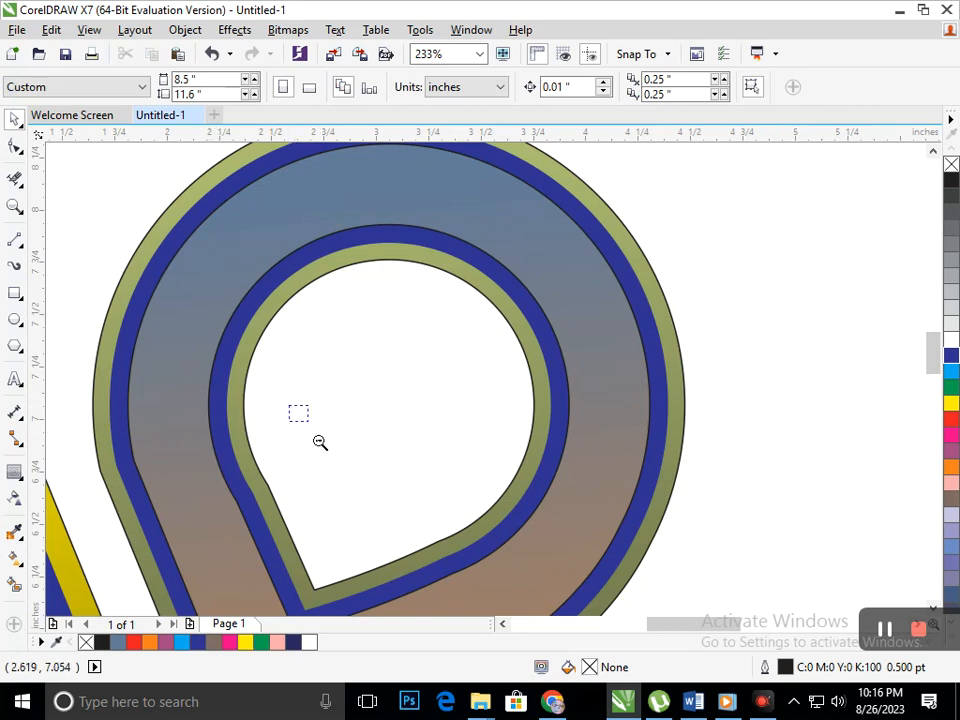
key(shift+F4)
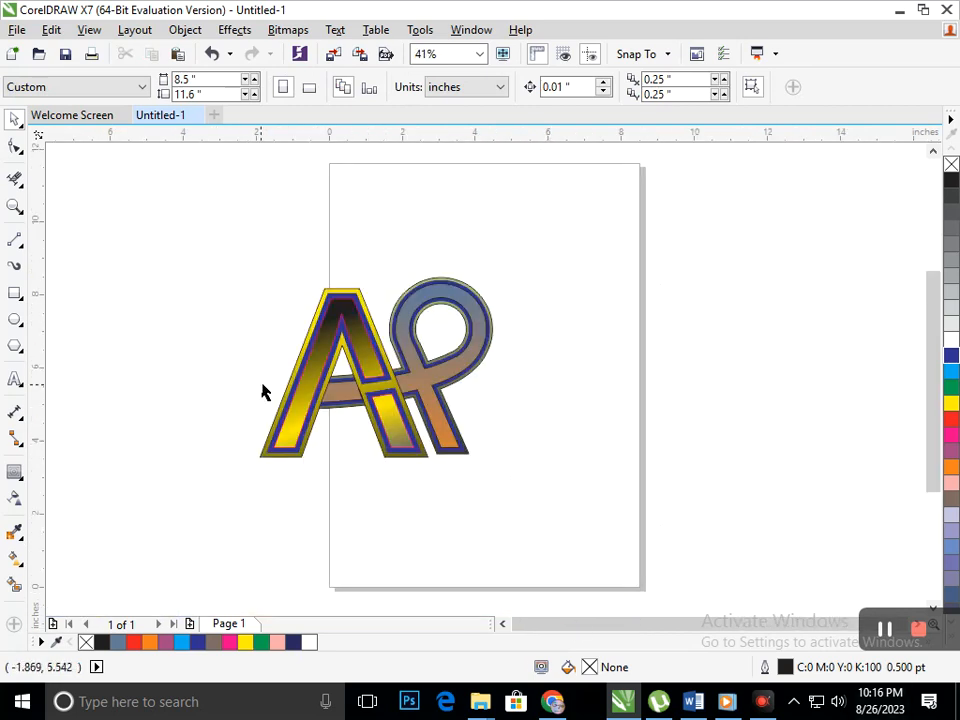
Step: Select the whole logo and move it left so that it straddles the page's left edge
drag(191, 225, 574, 540)
drag(452, 440, 355, 443)
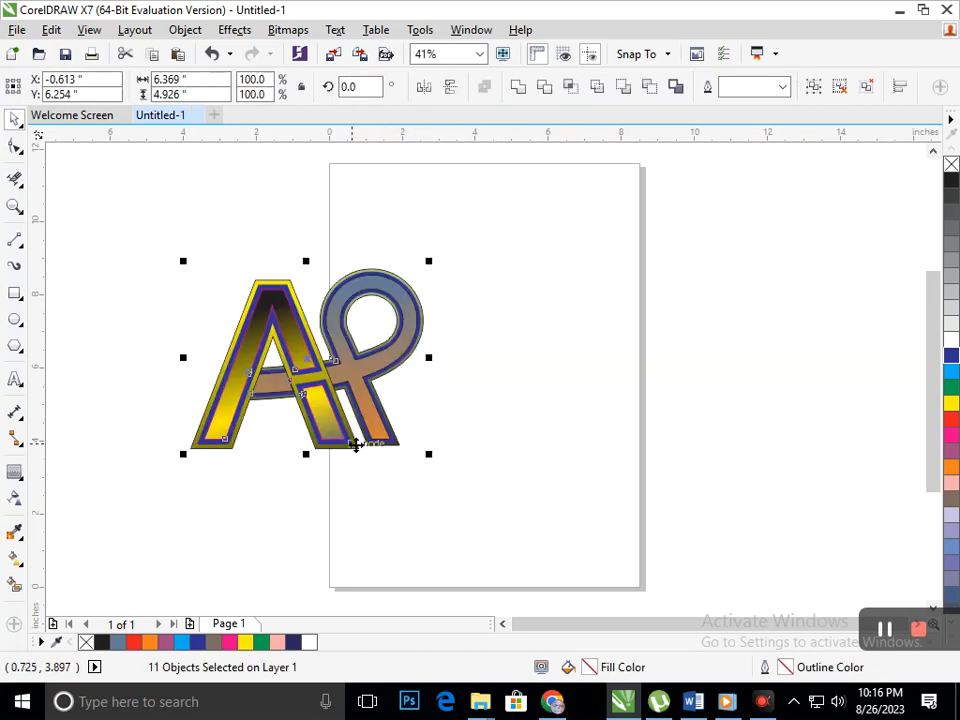